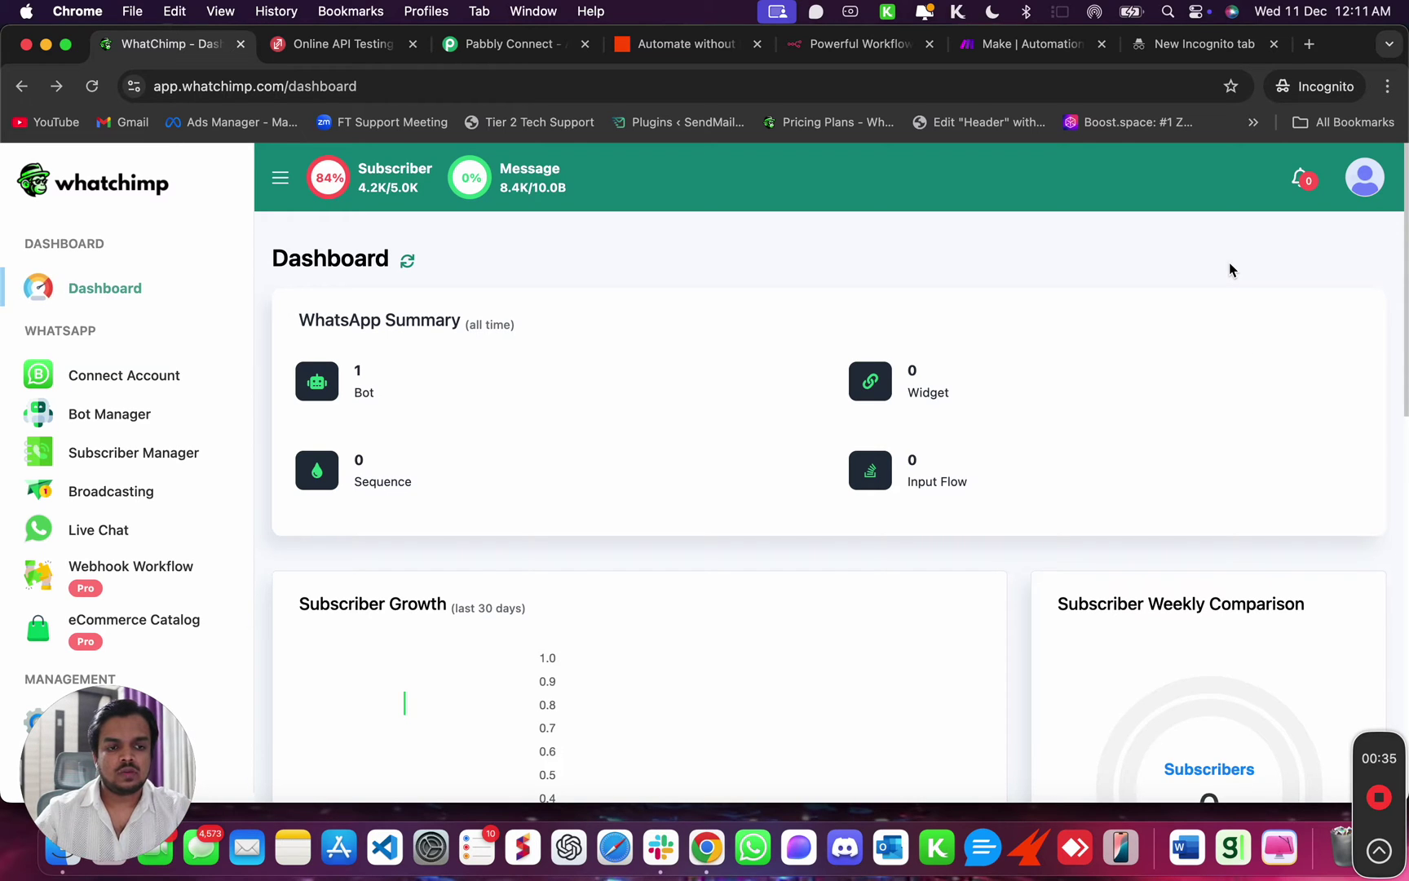
- Generate a new API key from the API Developer page in the account menu
{"action": "left_click", "coordinate": [1367, 184]}
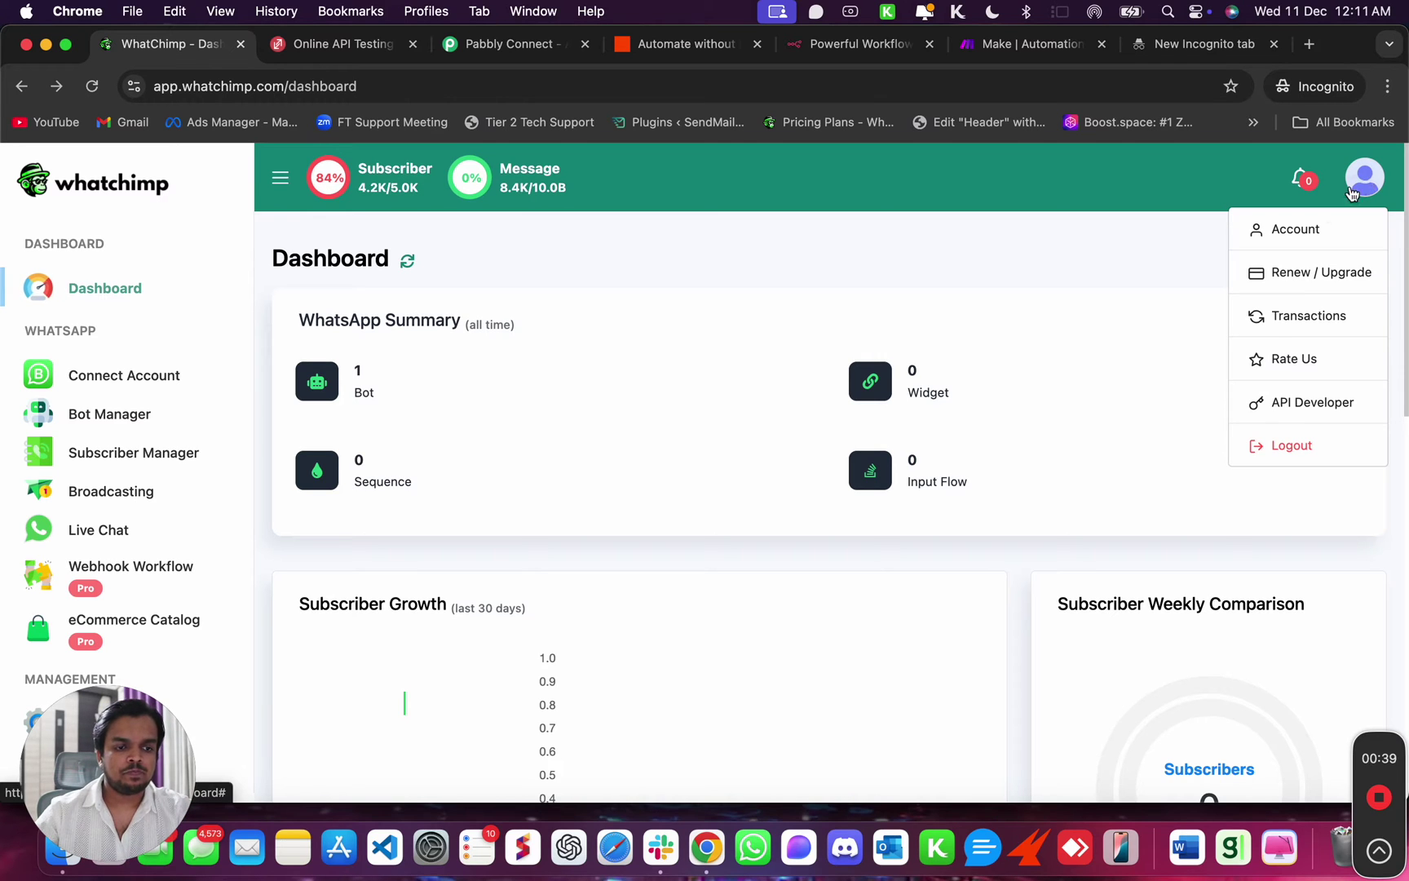
{"action": "left_click", "coordinate": [1282, 398]}
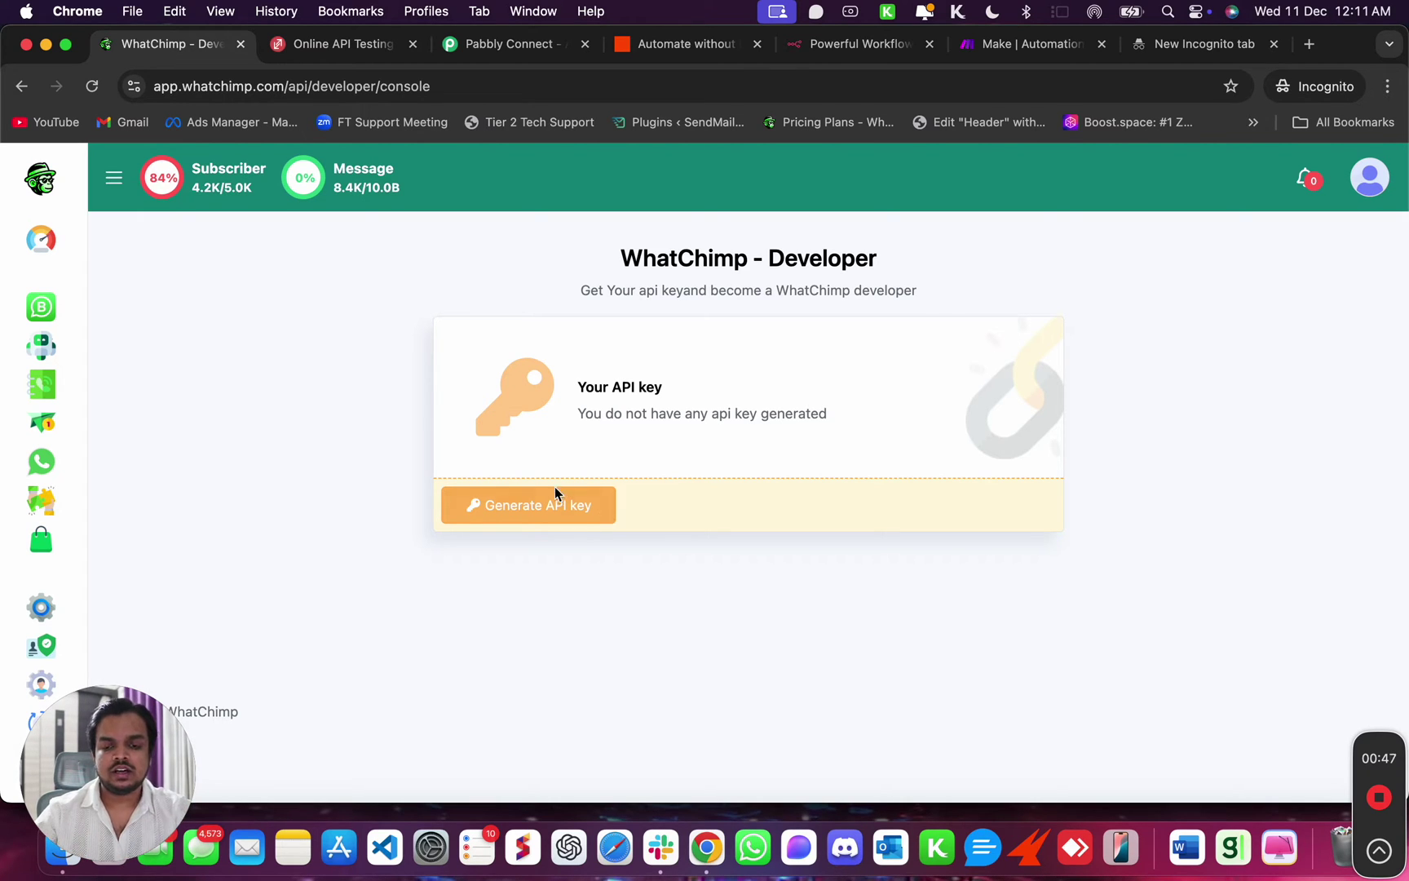
{"action": "left_click", "coordinate": [543, 507]}
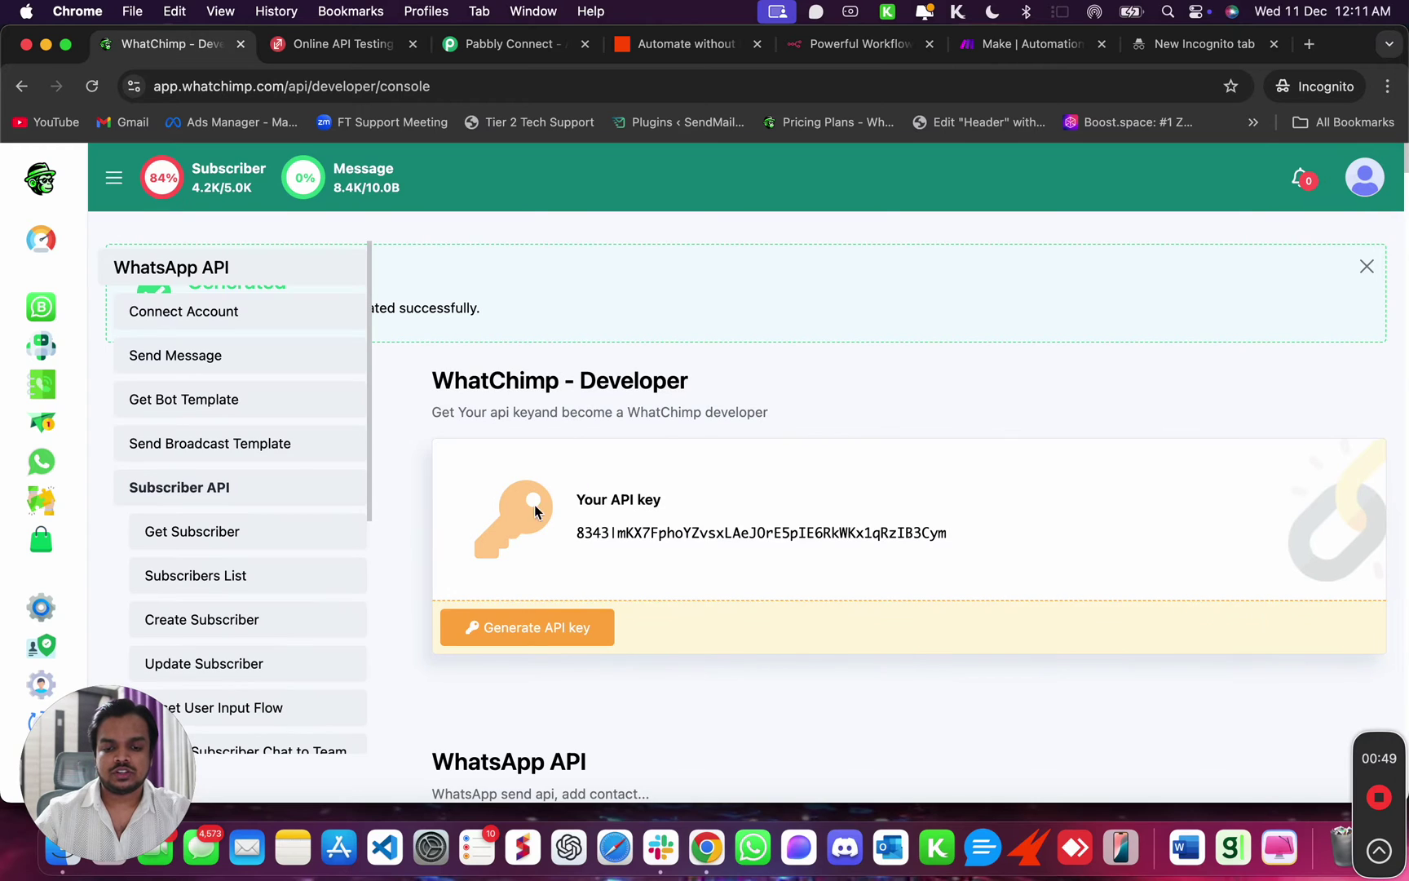
{"action": "scroll", "coordinate": [597, 623], "scroll_direction": "down", "scroll_amount": 1}
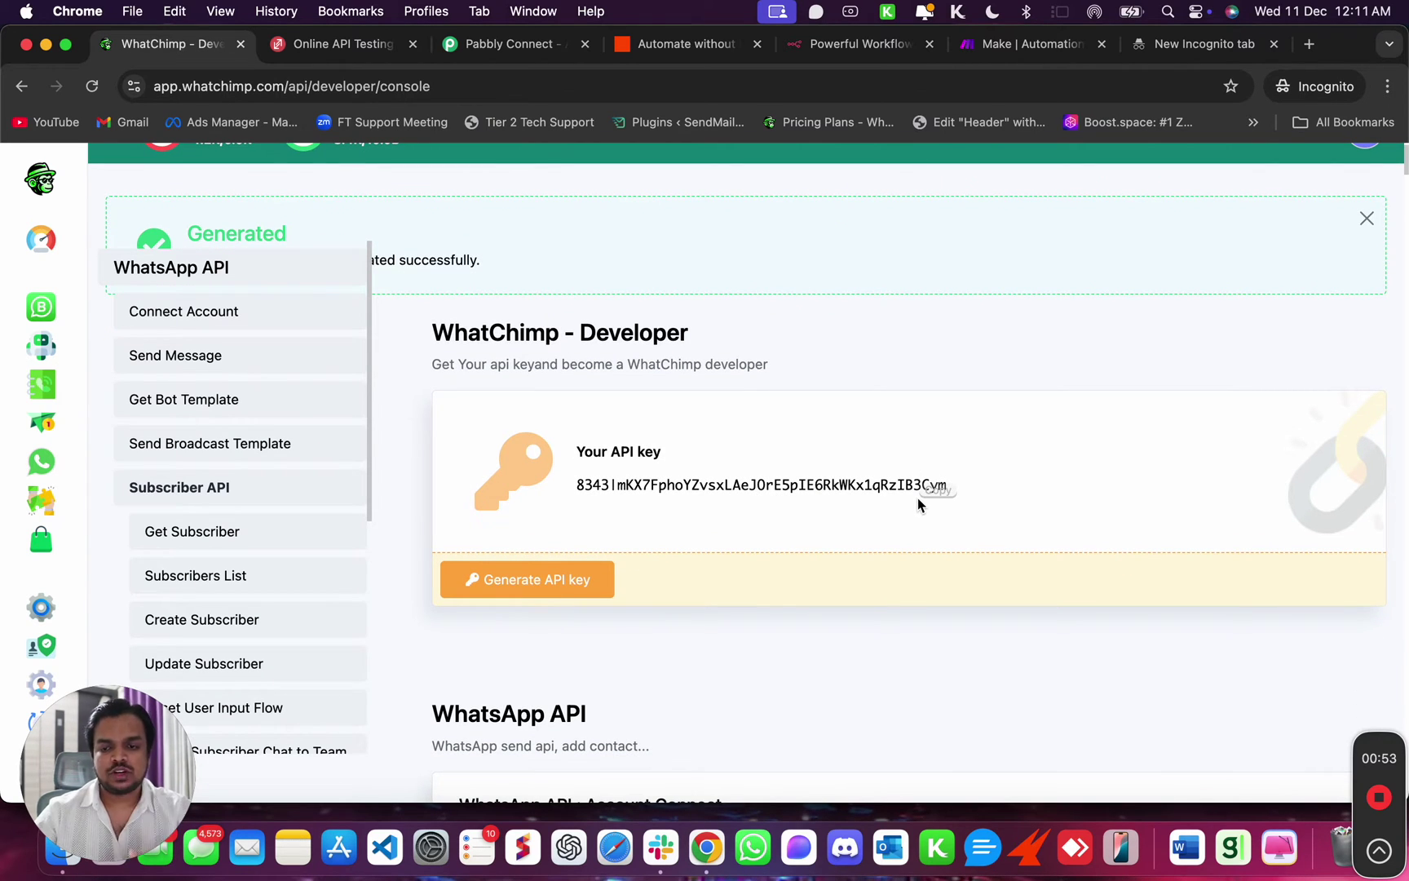
{"action": "scroll", "coordinate": [917, 502], "scroll_direction": "down", "scroll_amount": 2}
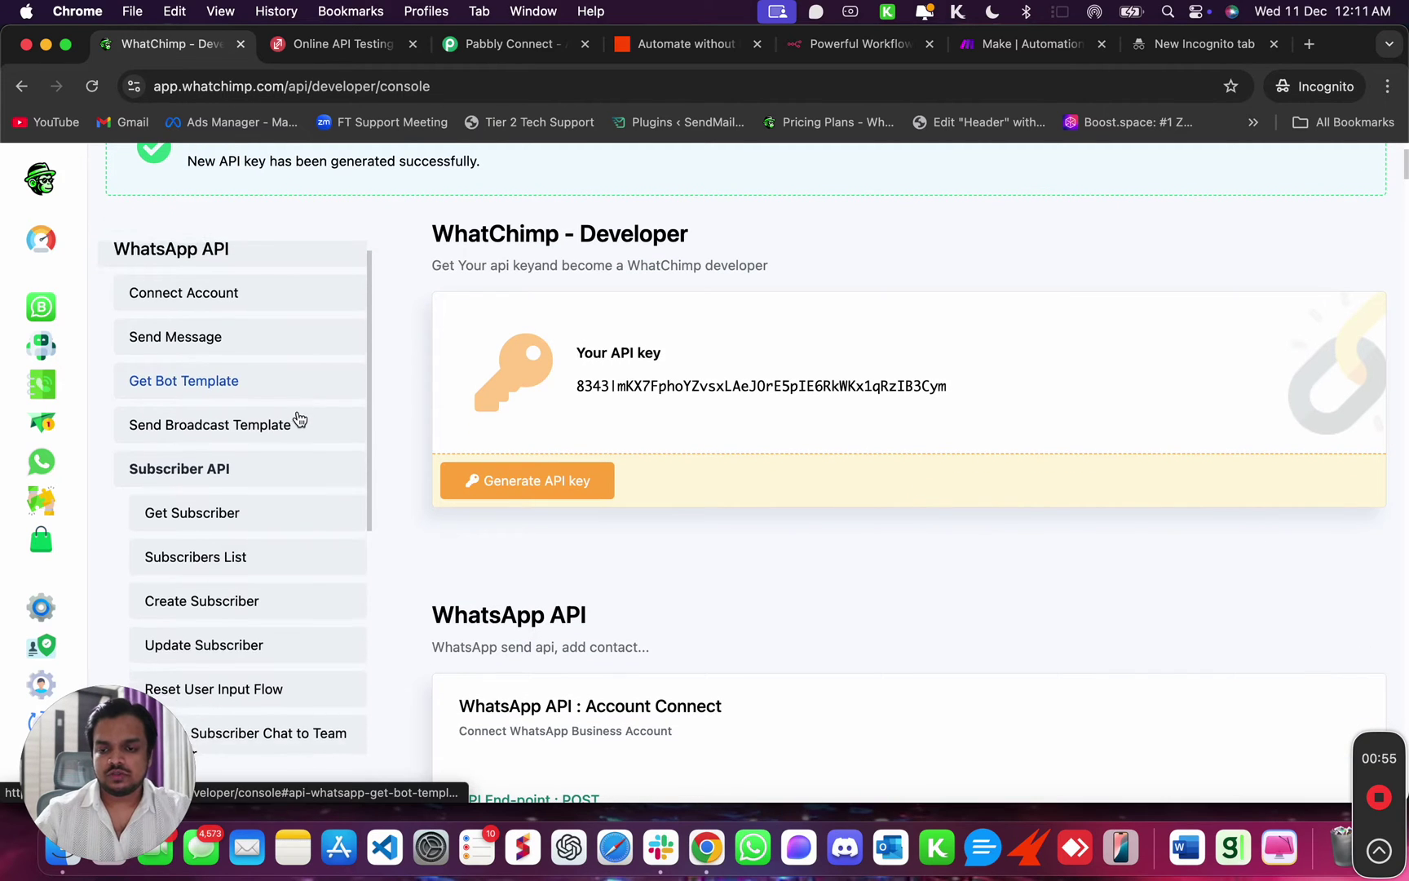
{"action": "scroll", "coordinate": [301, 419], "scroll_direction": "down", "scroll_amount": 1}
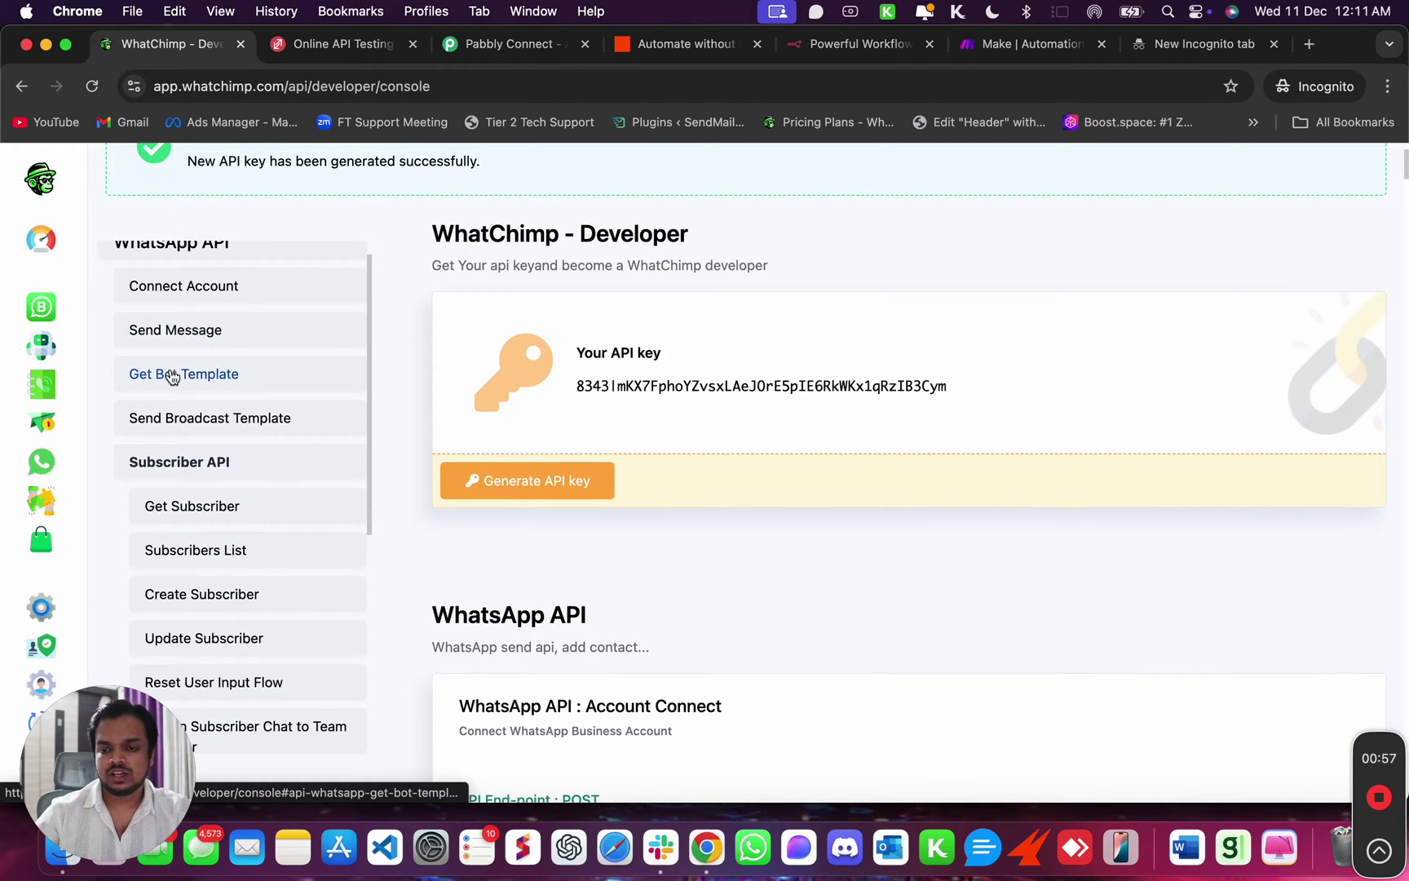
{"action": "scroll", "coordinate": [173, 374], "scroll_direction": "down", "scroll_amount": 2}
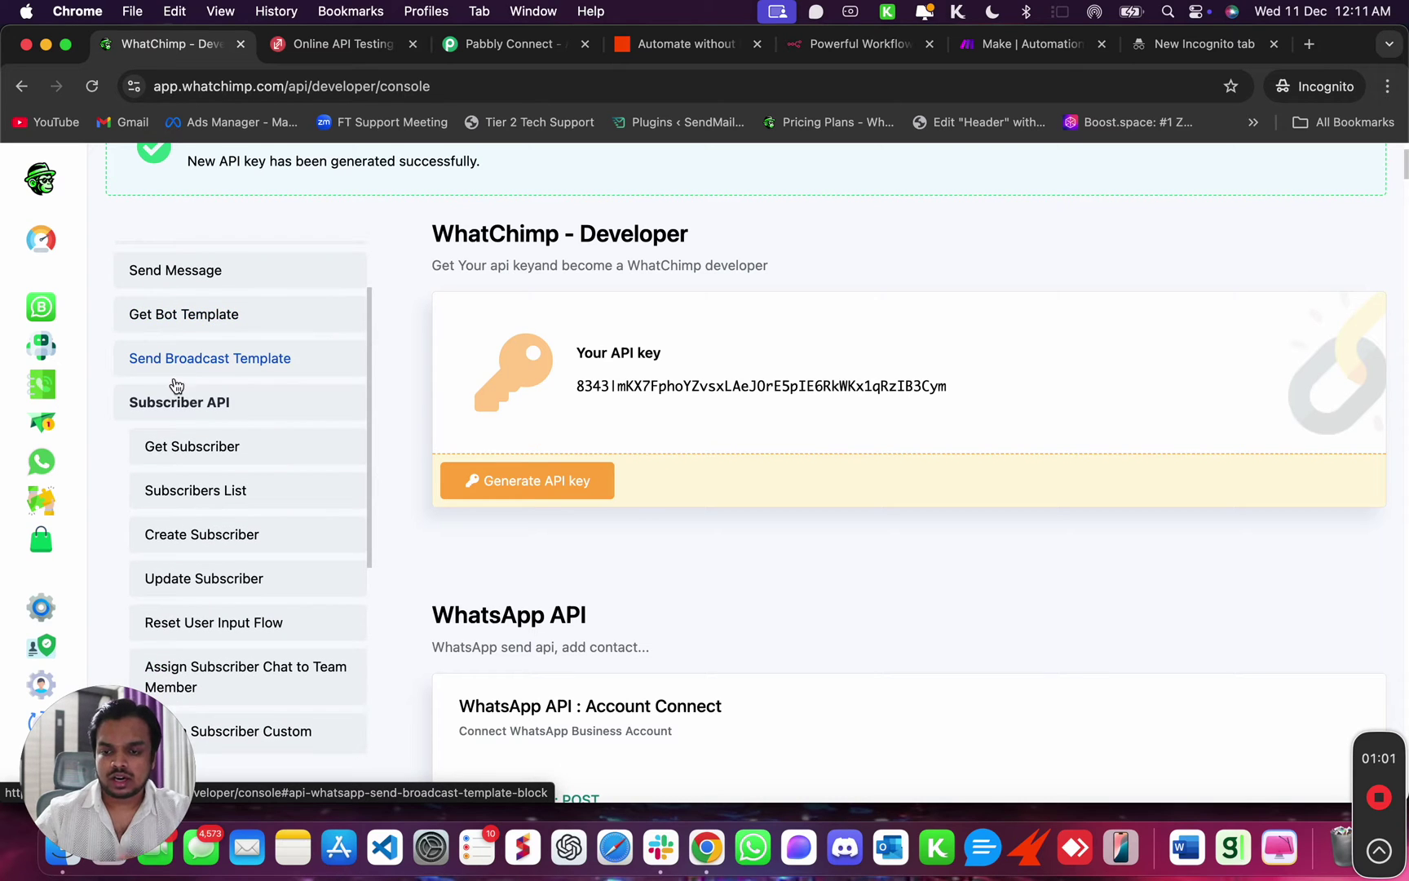
{"action": "scroll", "coordinate": [173, 481], "scroll_direction": "down", "scroll_amount": 3}
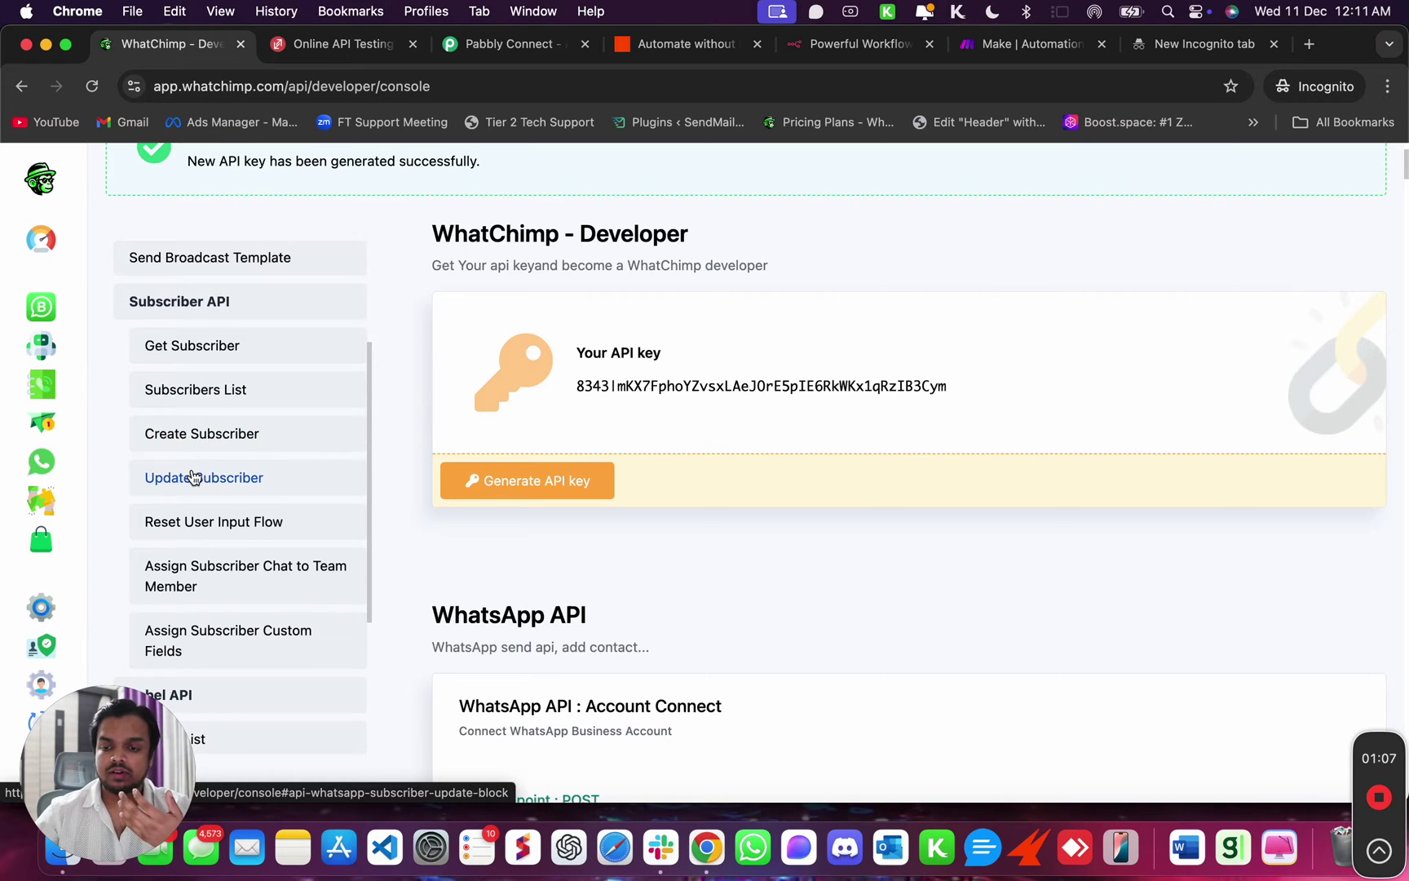
{"action": "scroll", "coordinate": [194, 477], "scroll_direction": "down", "scroll_amount": 2}
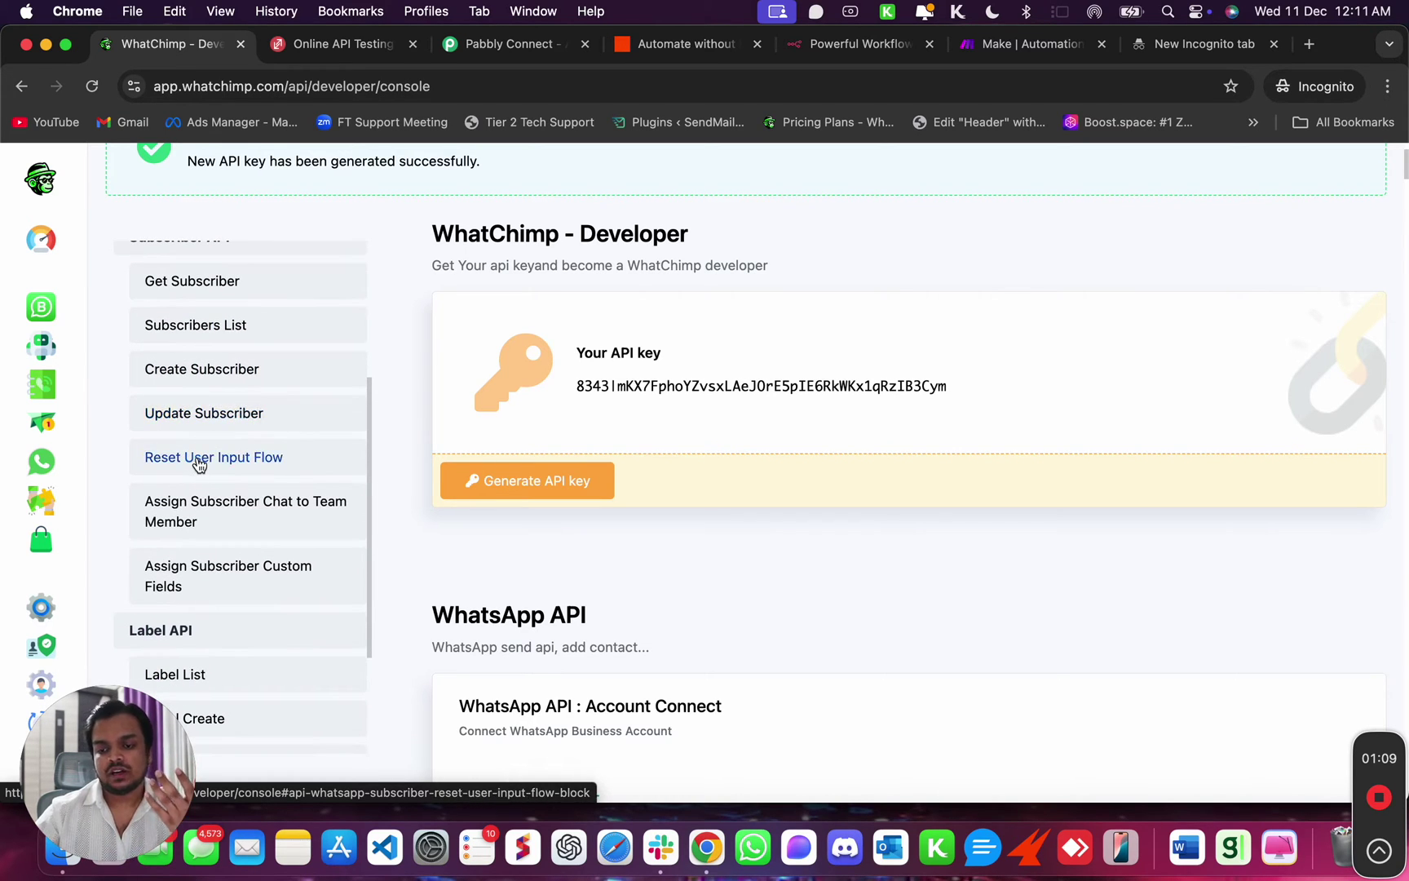
{"action": "scroll", "coordinate": [199, 463], "scroll_direction": "down", "scroll_amount": 5}
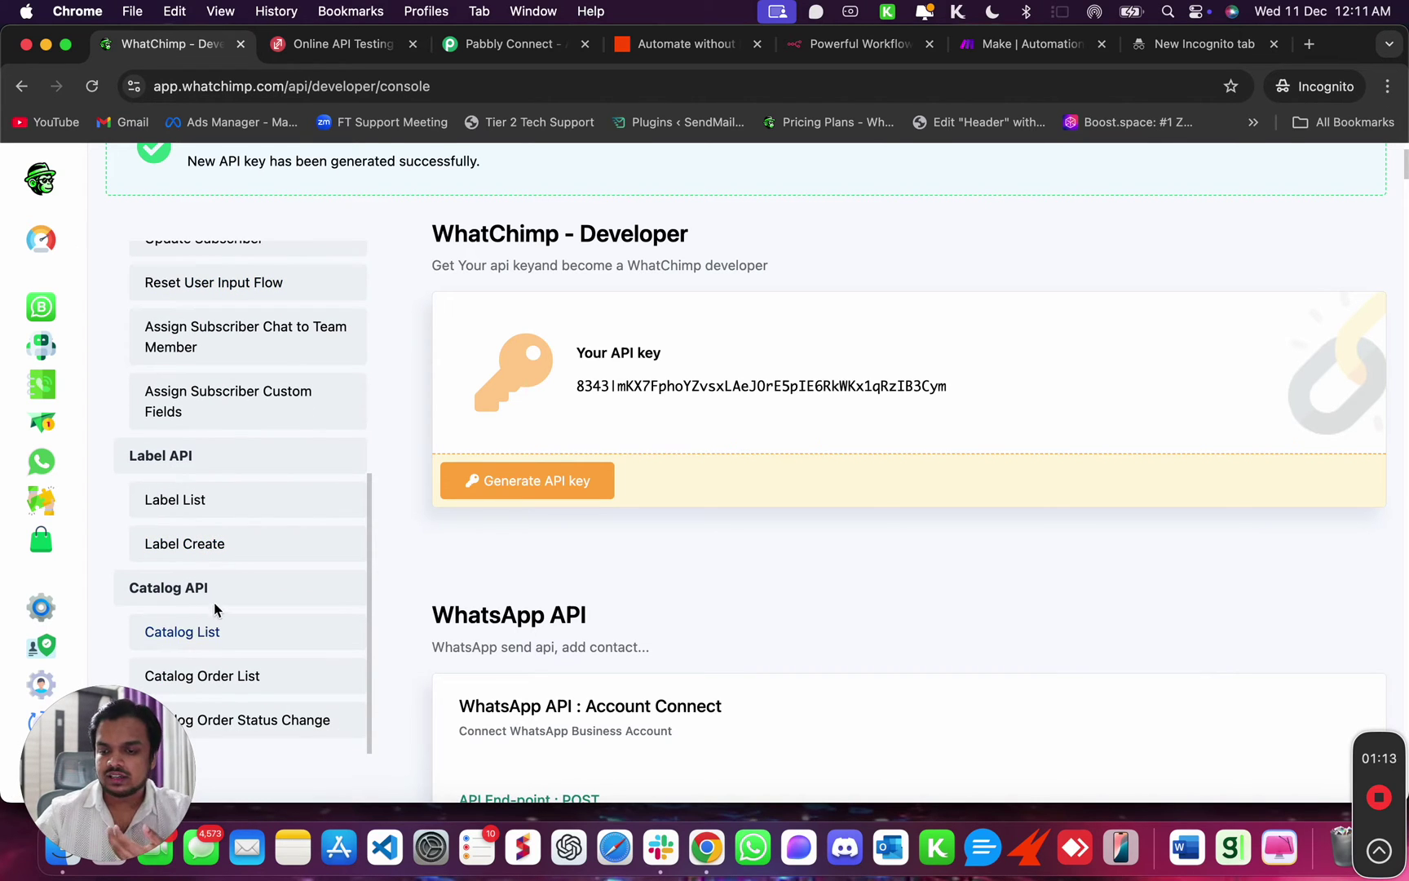
{"action": "left_click_drag", "start_coordinate": [100, 815], "coordinate": [410, 815]}
{"action": "left_click", "coordinate": [359, 225]}
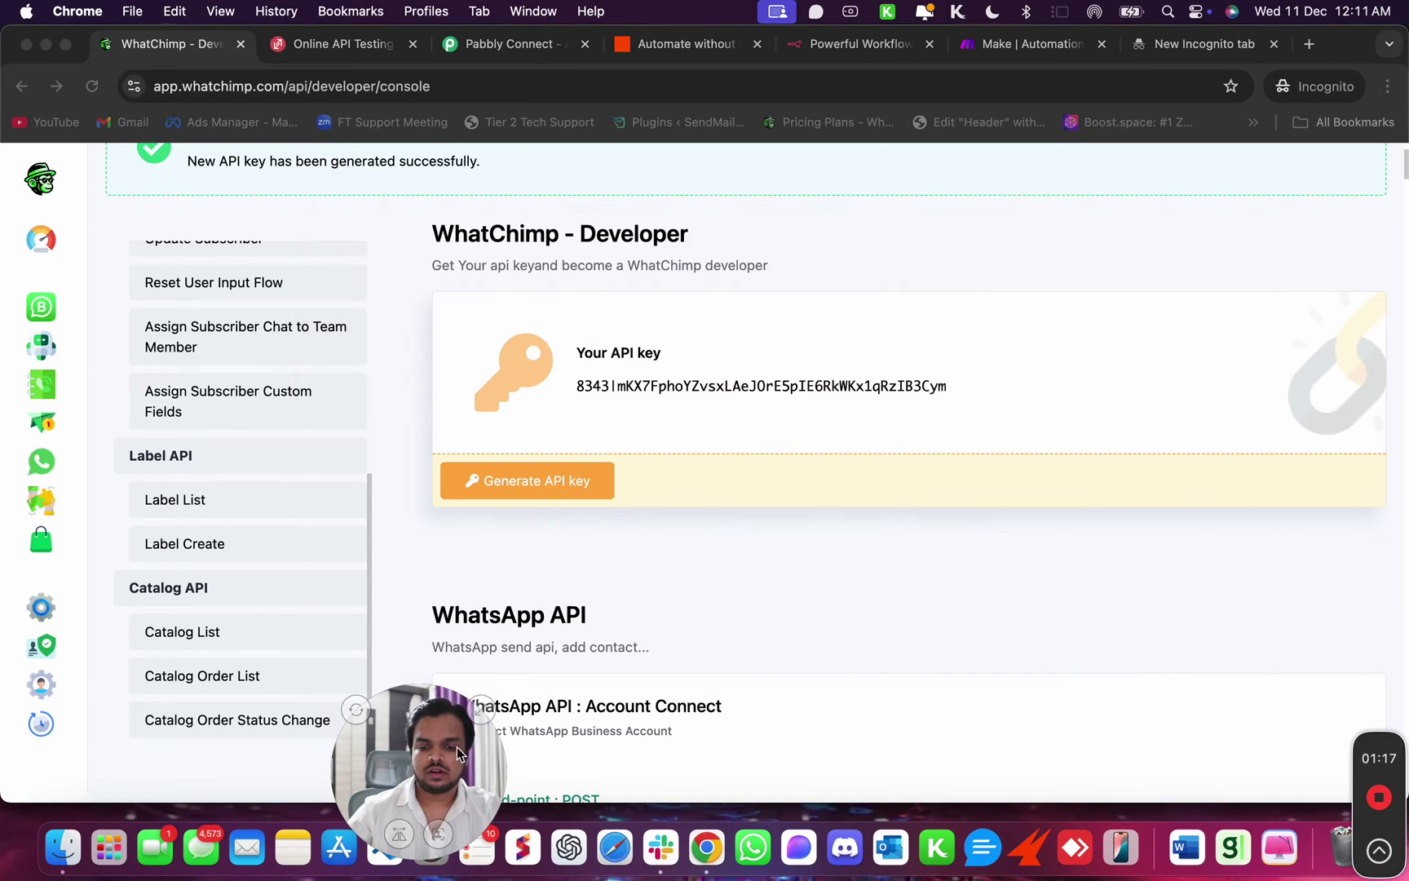
{"action": "scroll", "coordinate": [208, 384], "scroll_direction": "up", "scroll_amount": 5}
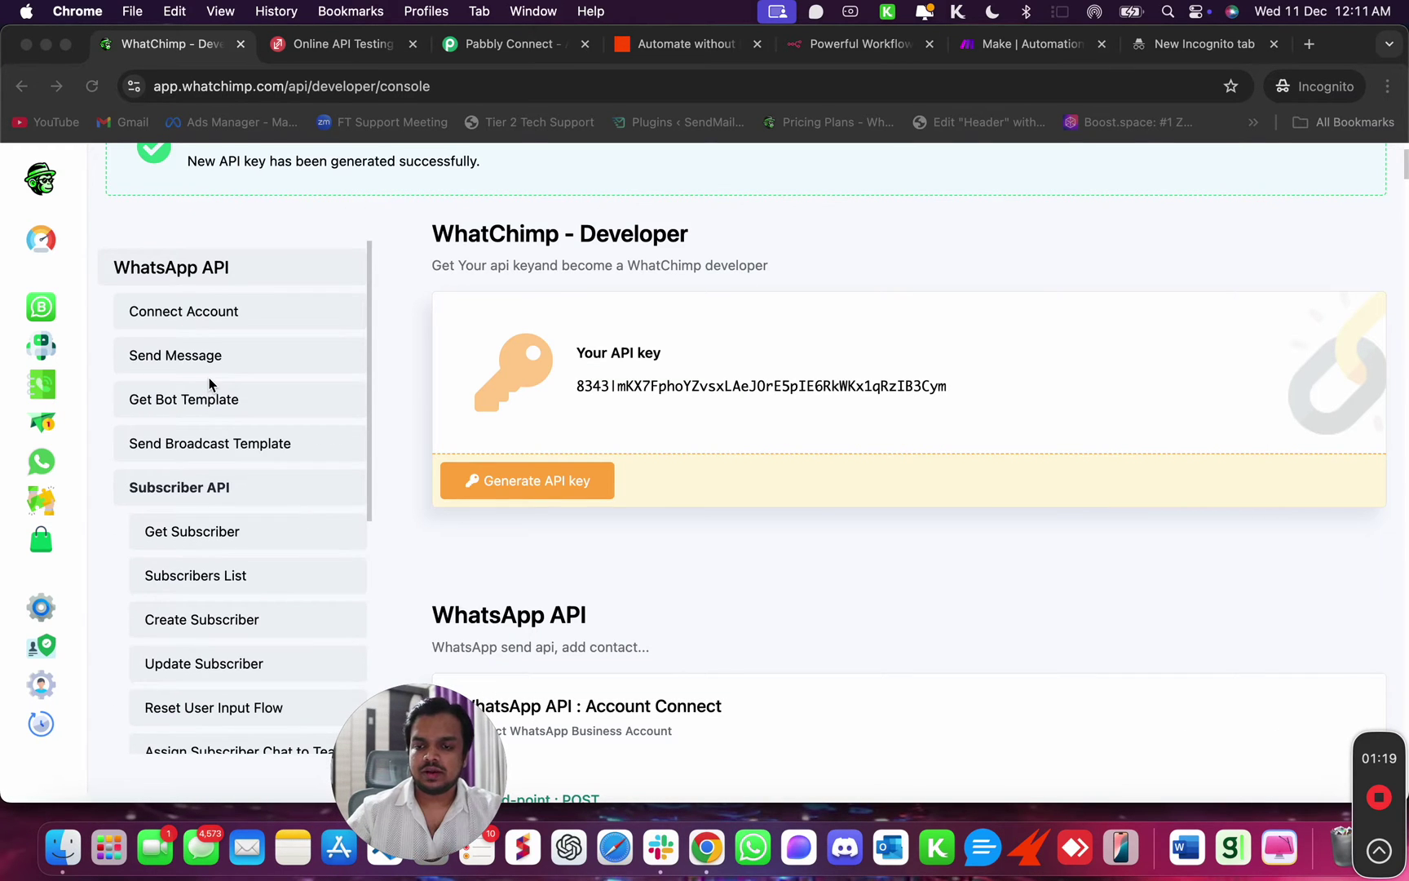
{"action": "scroll", "coordinate": [210, 382], "scroll_direction": "down", "scroll_amount": 5}
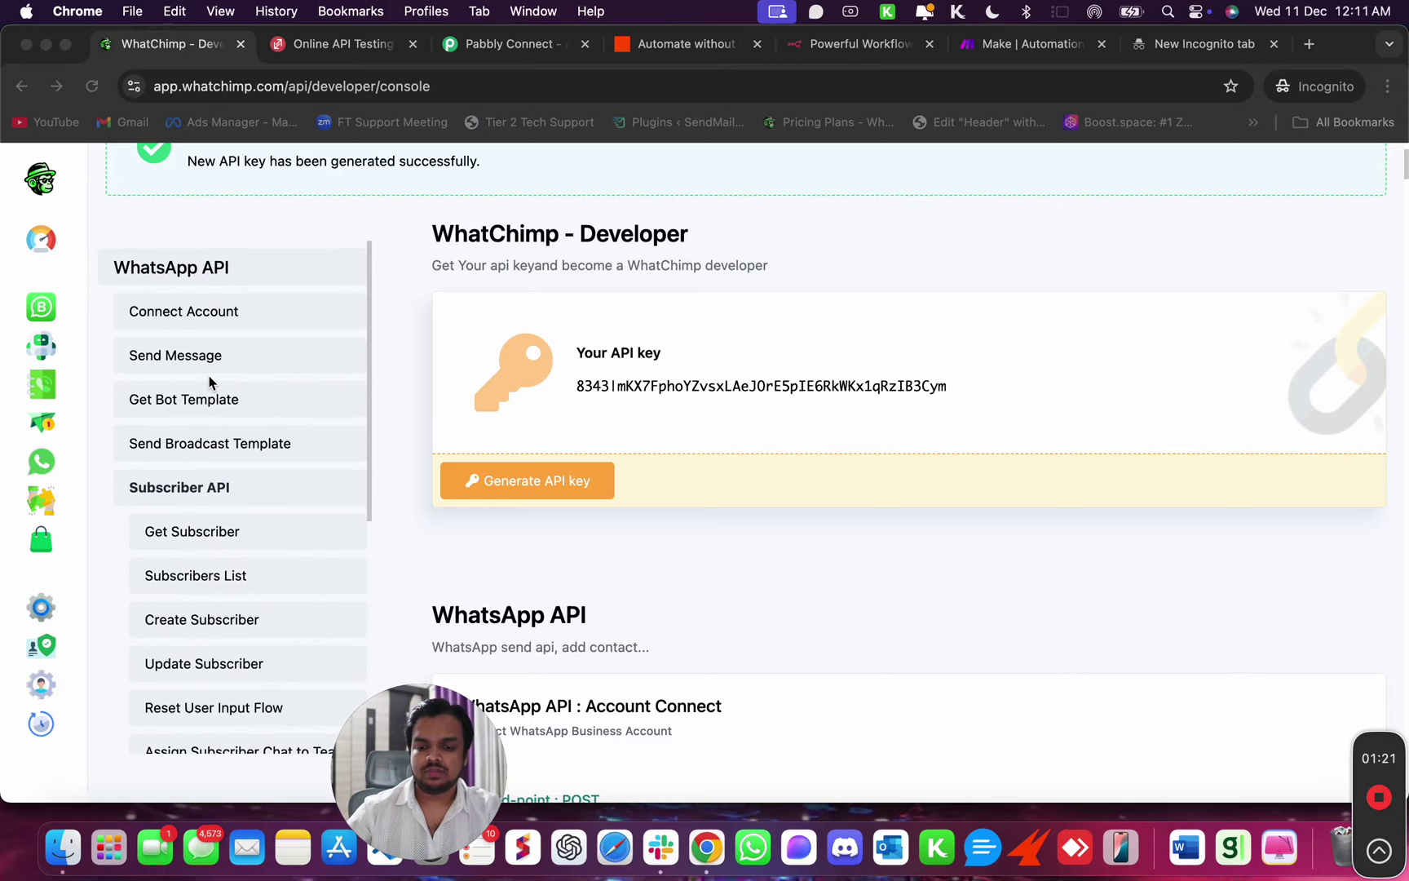
{"action": "scroll", "coordinate": [214, 375], "scroll_direction": "up", "scroll_amount": 5}
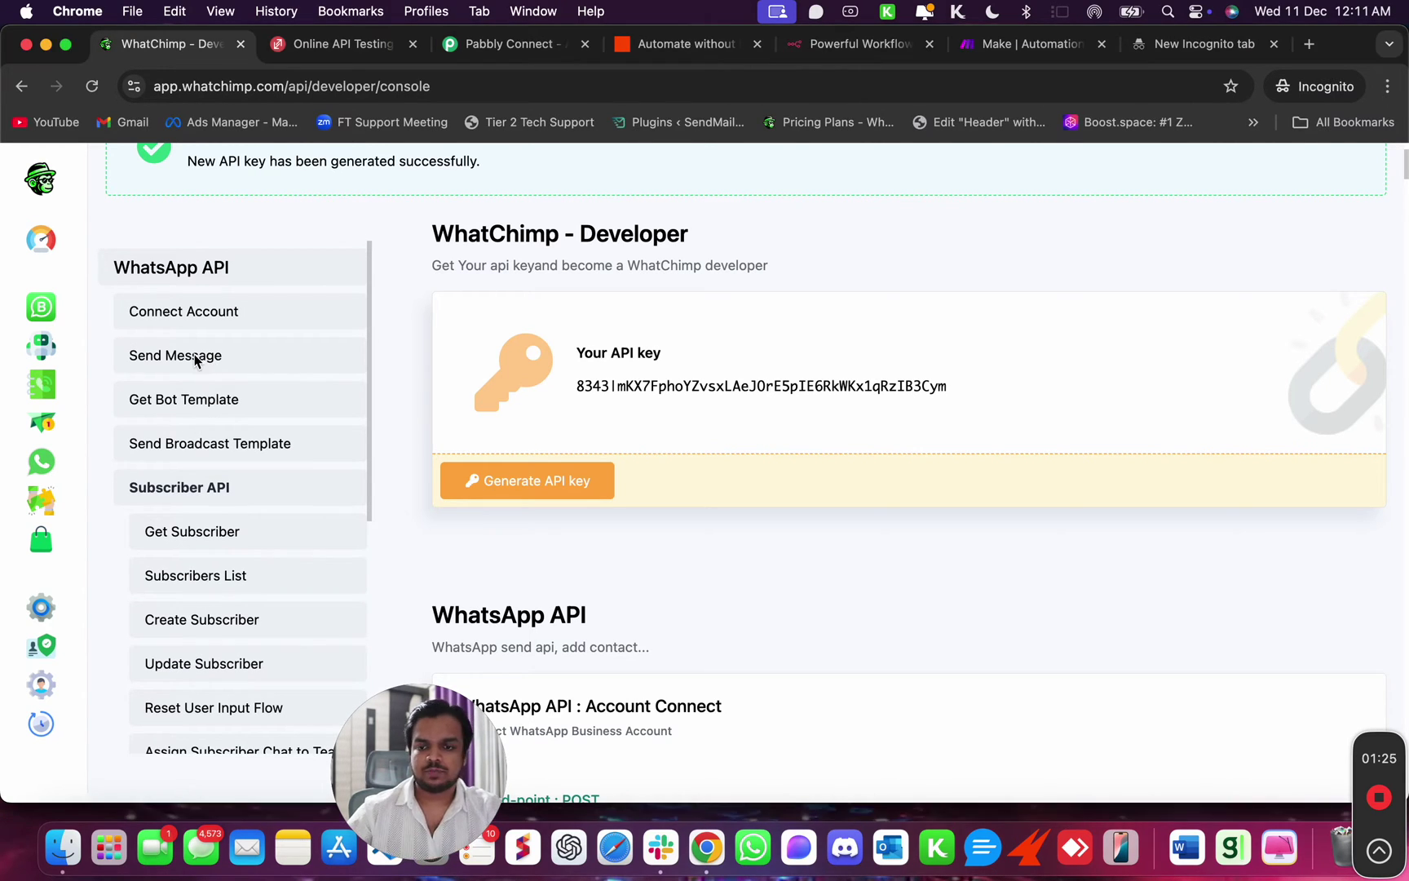
- Show the Send Message API documentation and select its endpoint URL
{"action": "left_click", "coordinate": [208, 360]}
{"action": "left_click", "coordinate": [208, 361]}
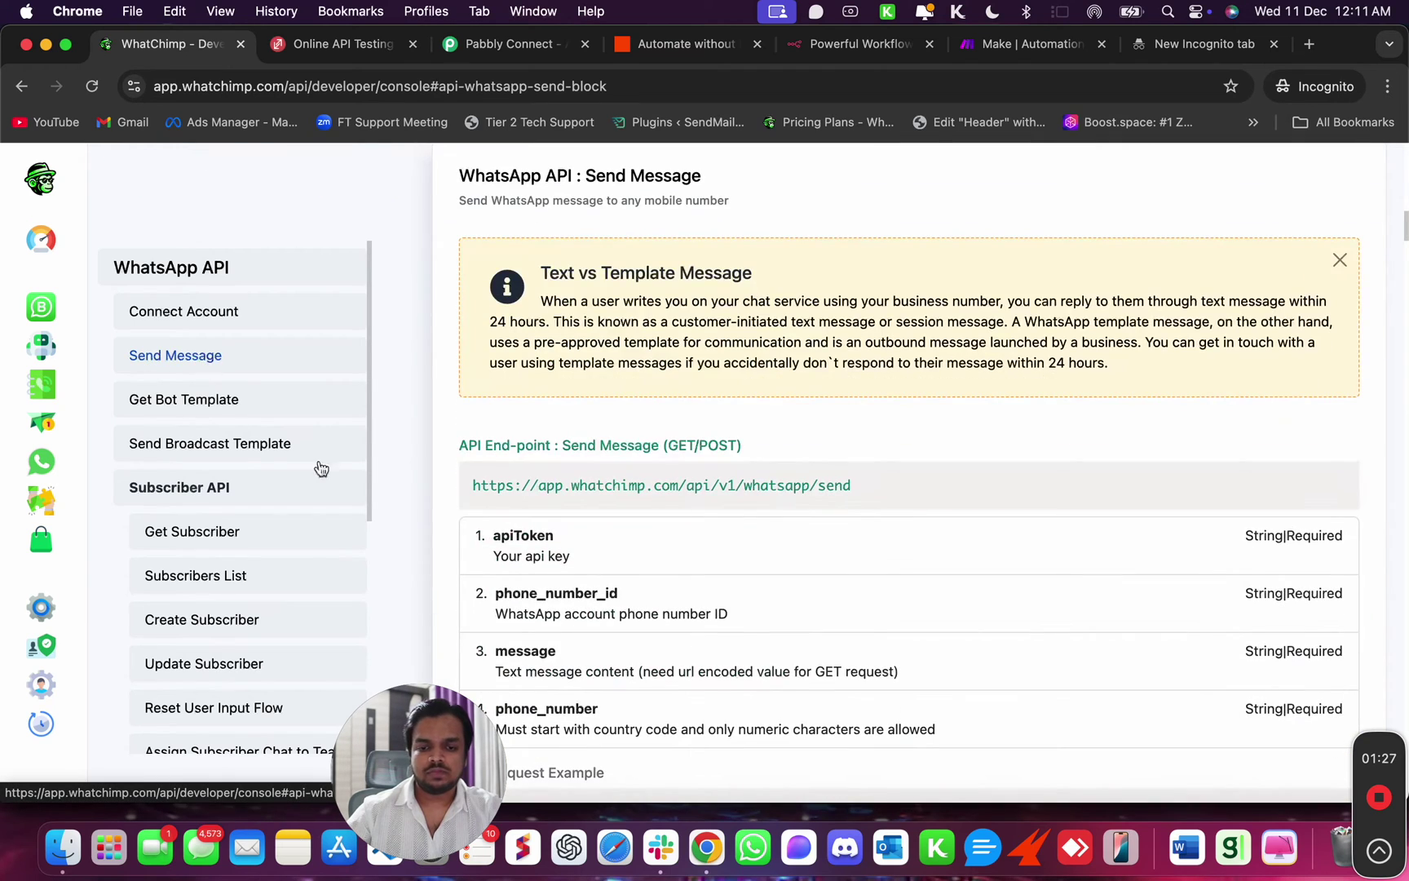
{"action": "left_click_drag", "start_coordinate": [457, 803], "coordinate": [154, 814]}
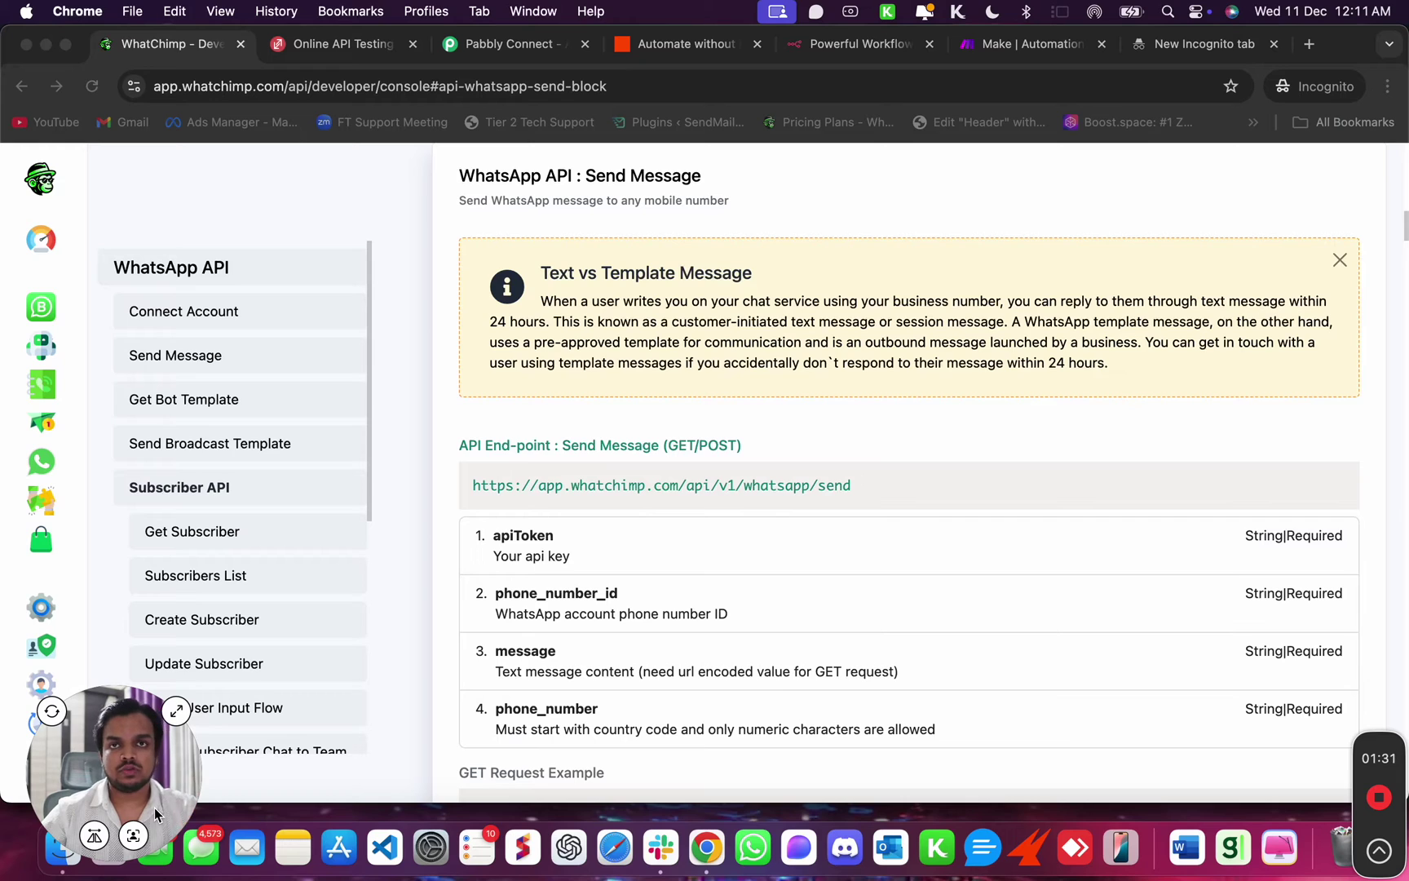
{"action": "left_click", "coordinate": [501, 417]}
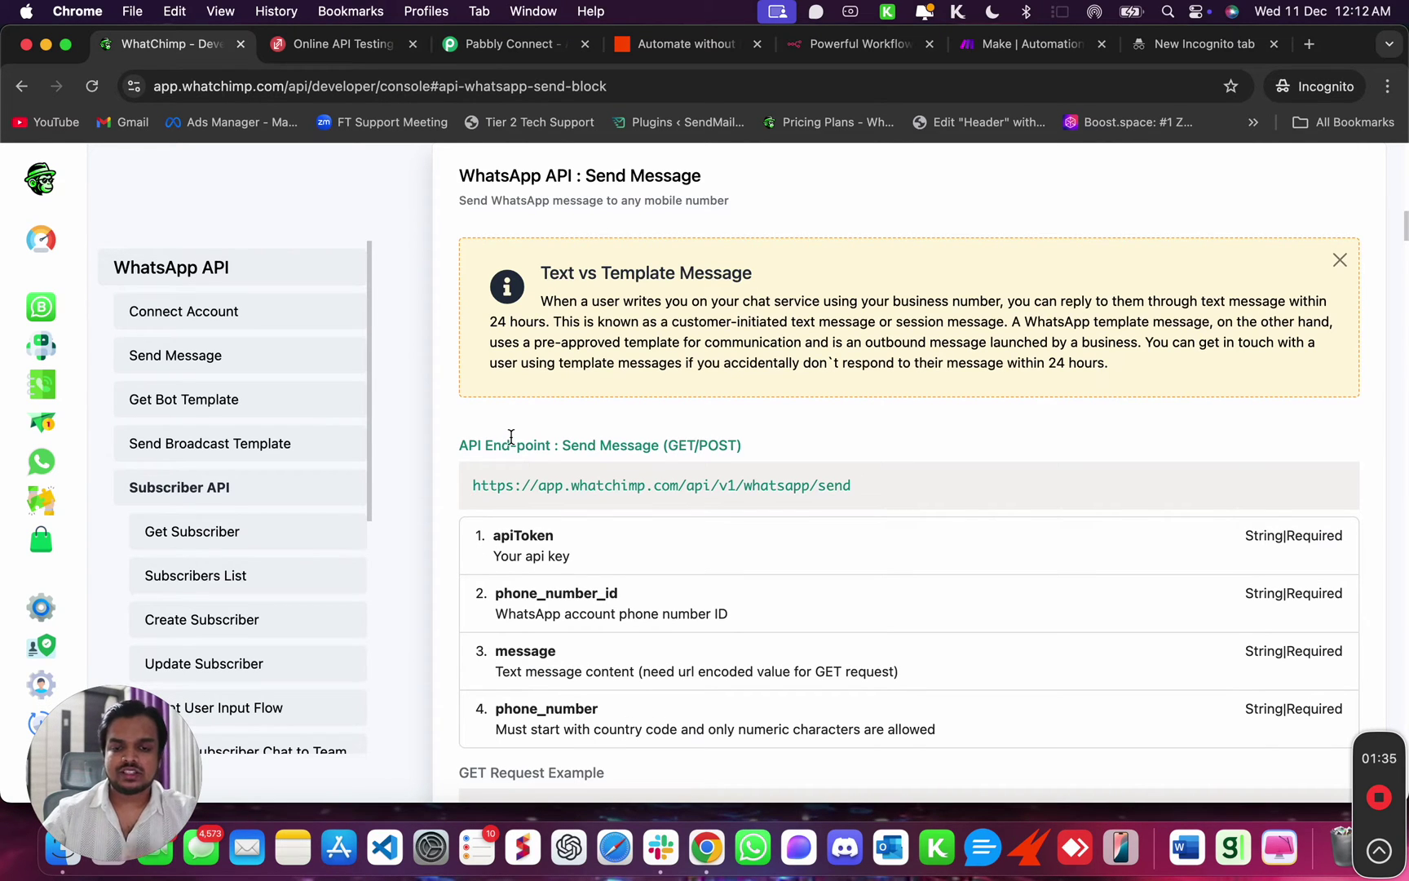
{"action": "scroll", "coordinate": [509, 438], "scroll_direction": "down", "scroll_amount": 3}
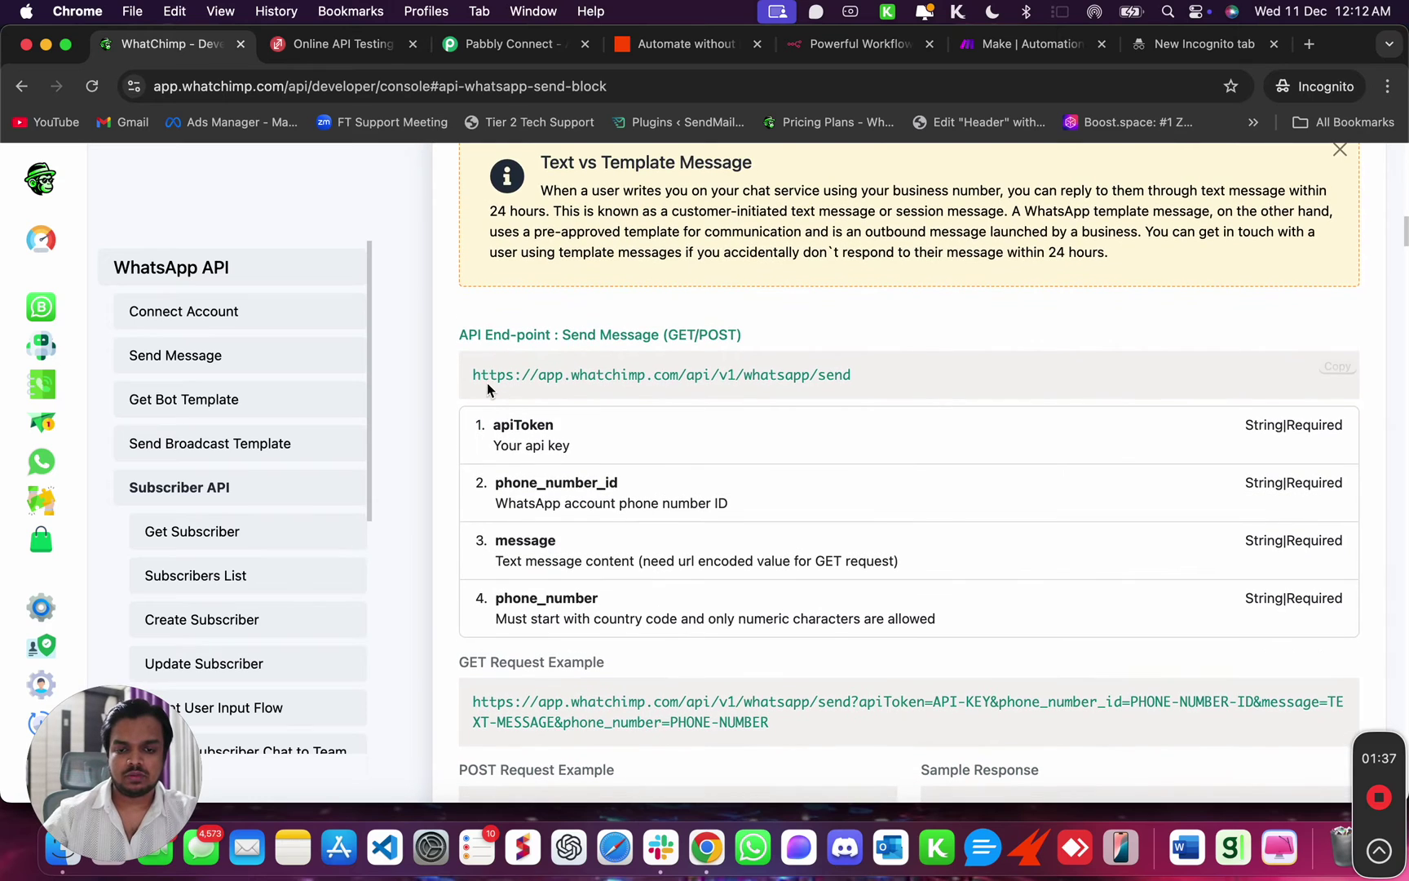
{"action": "left_click_drag", "start_coordinate": [473, 374], "coordinate": [849, 373]}
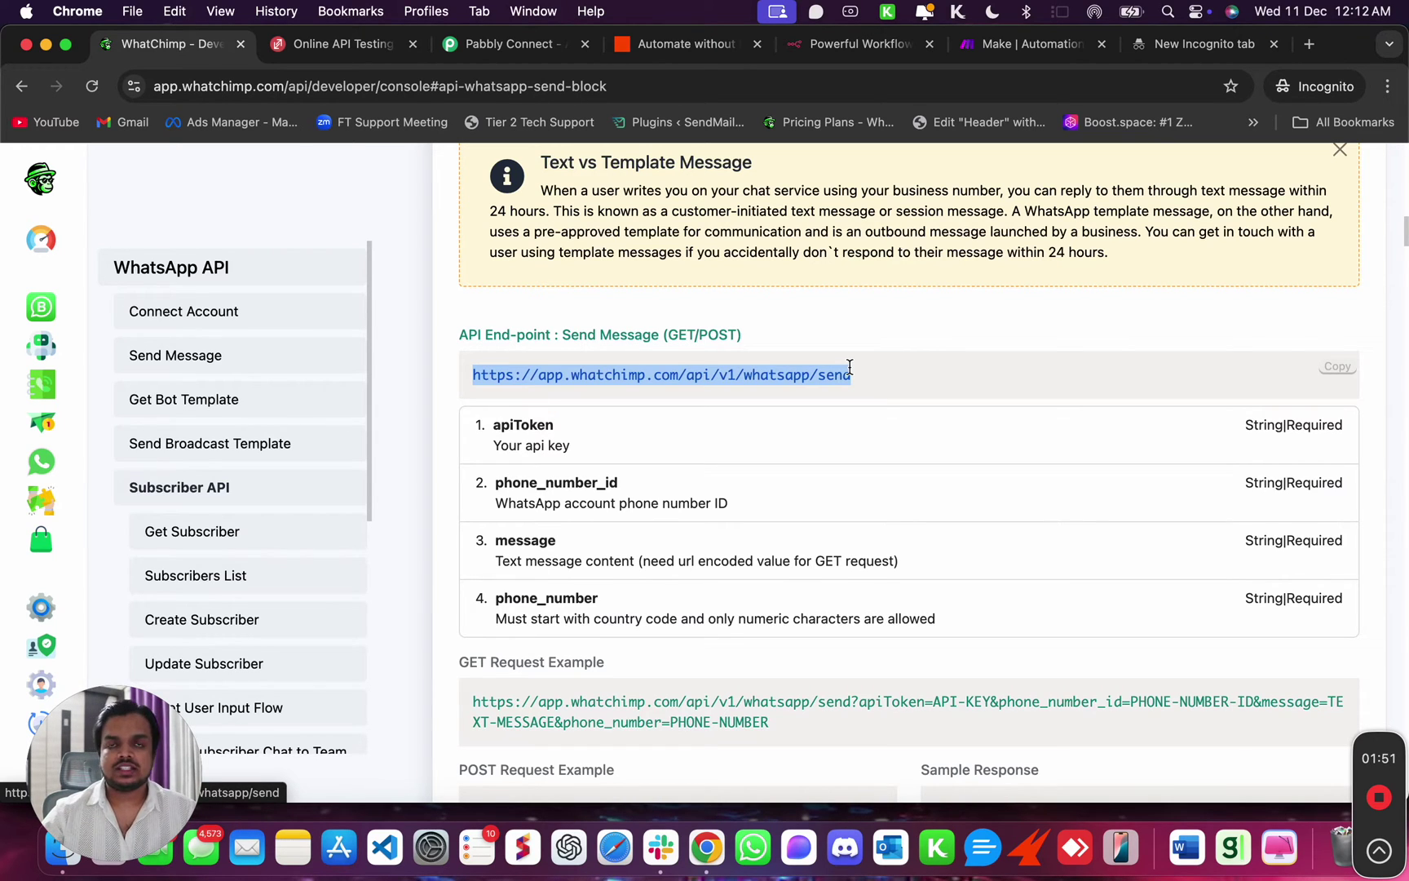
{"action": "scroll", "coordinate": [849, 367], "scroll_direction": "down", "scroll_amount": 3}
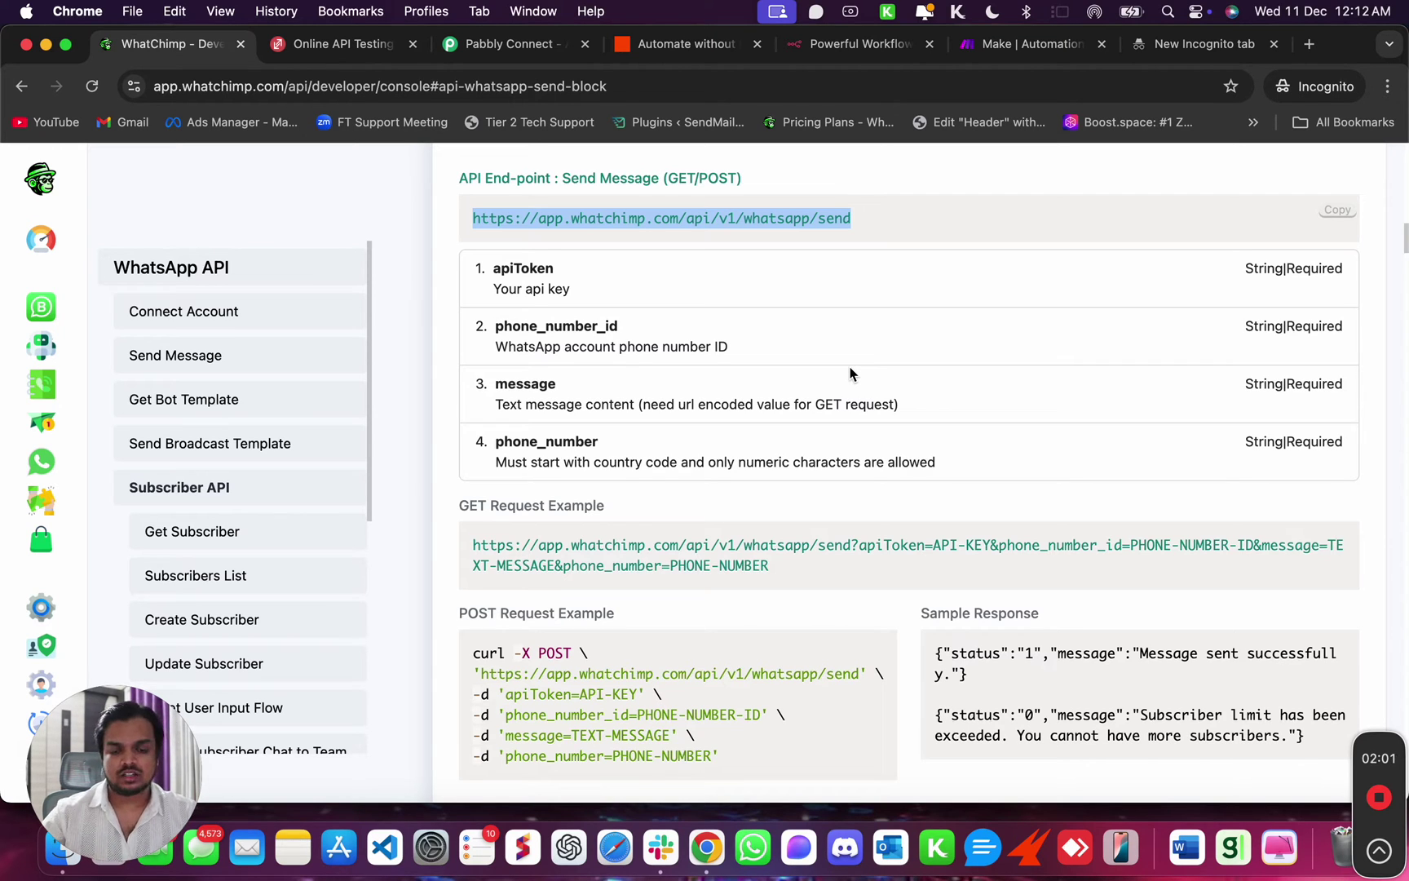
{"action": "scroll", "coordinate": [851, 373], "scroll_direction": "down", "scroll_amount": 5}
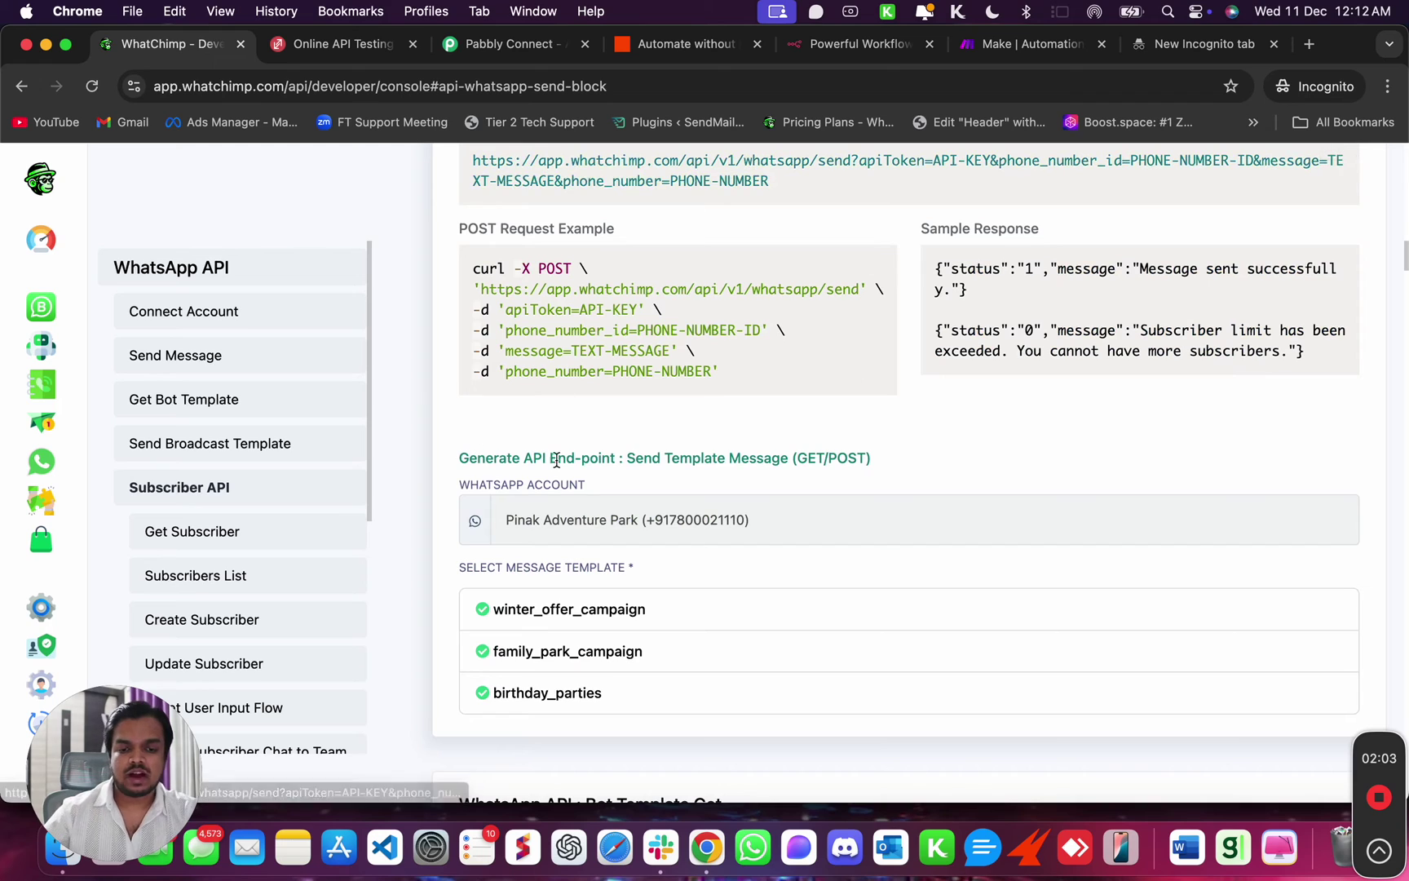
- Highlight the Send Template Message heading, then go to the WhatsApp Bot Manager page
{"action": "left_click_drag", "start_coordinate": [627, 458], "coordinate": [805, 458]}
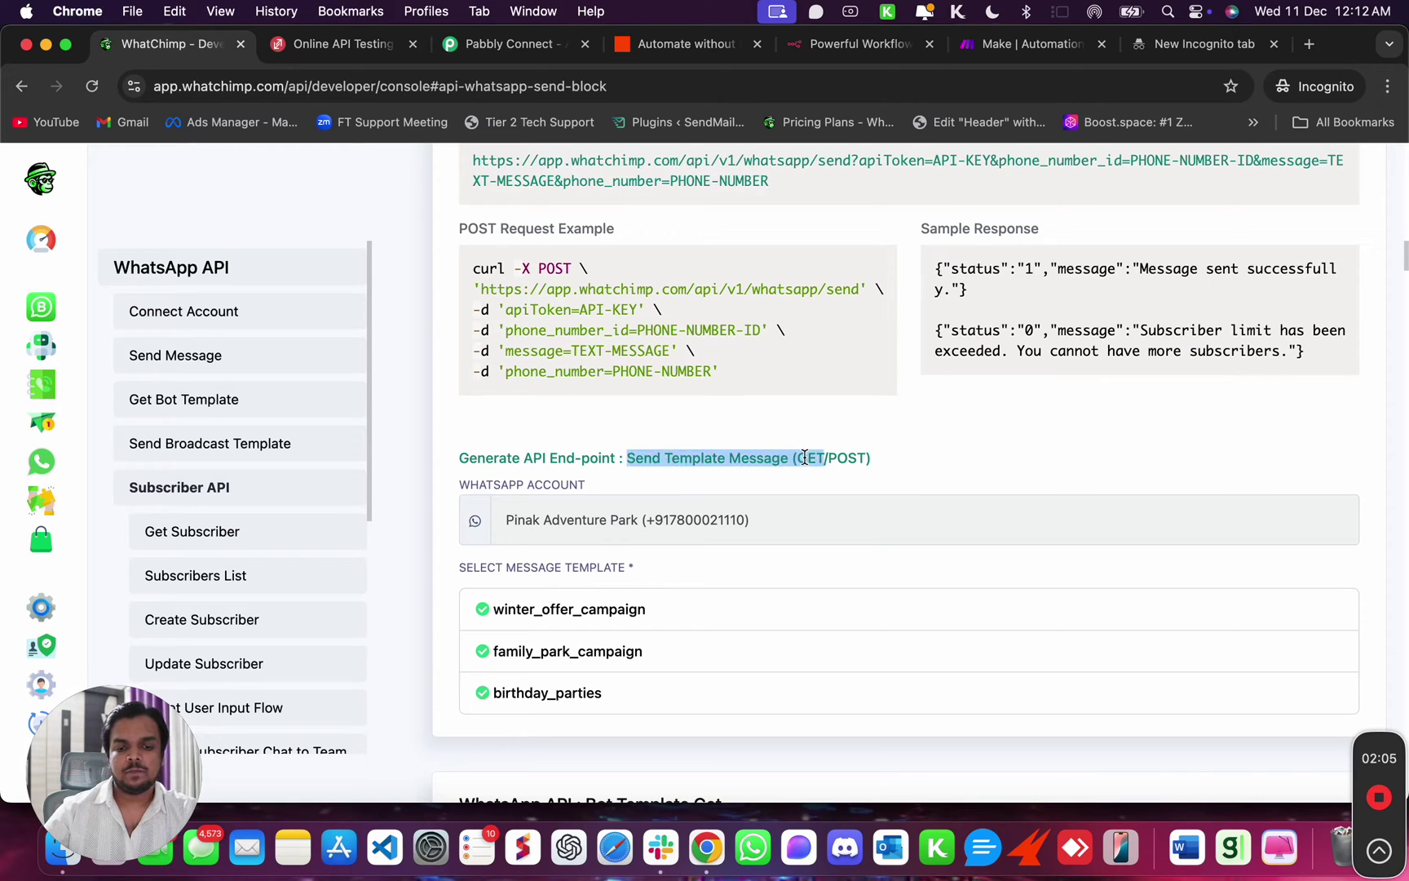
{"action": "double_click", "coordinate": [634, 461]}
{"action": "left_click_drag", "start_coordinate": [634, 461], "coordinate": [737, 461]}
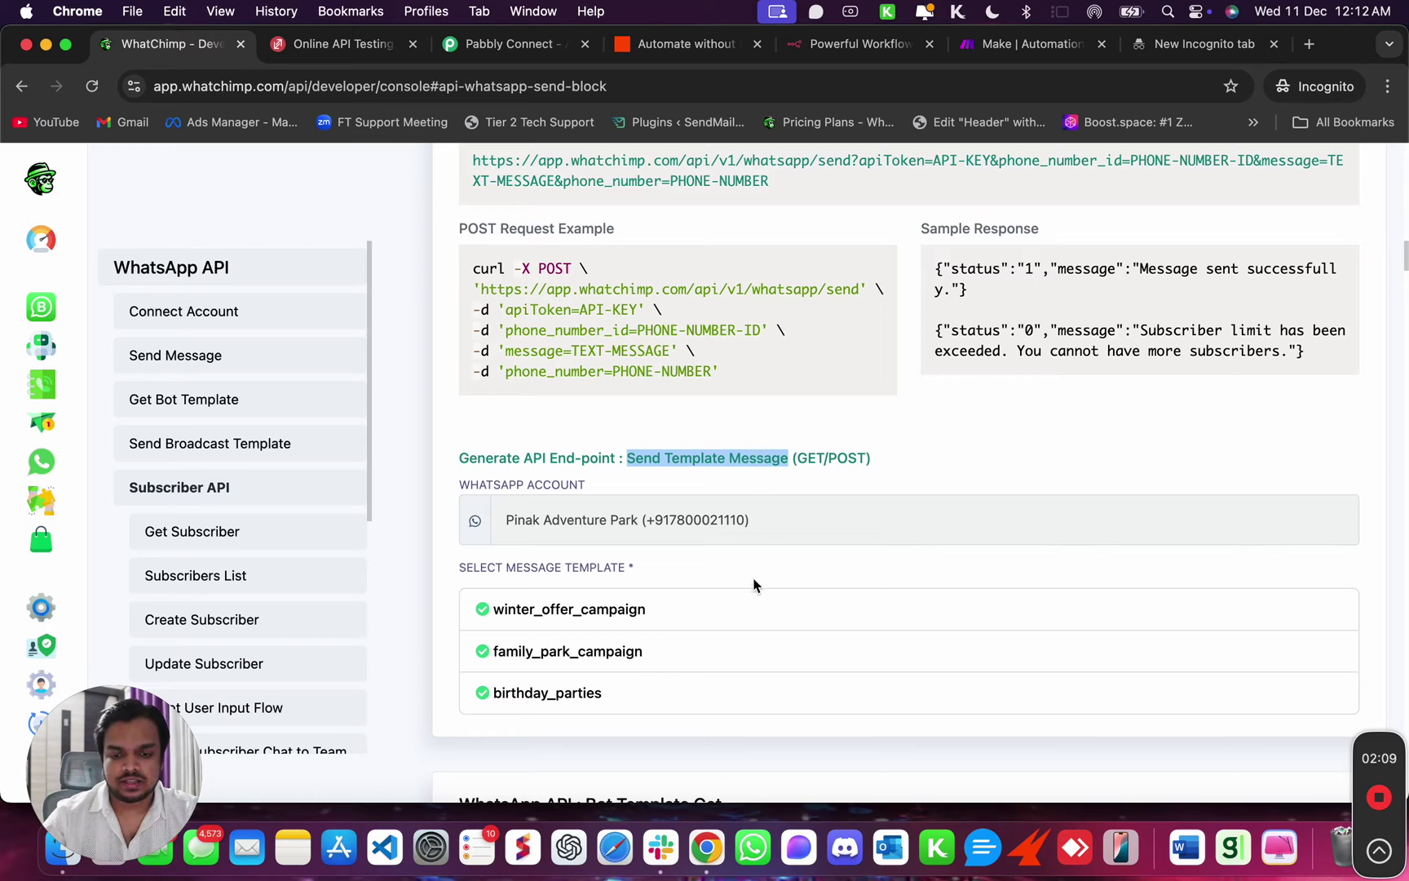
{"action": "scroll", "coordinate": [754, 588], "scroll_direction": "down", "scroll_amount": 3}
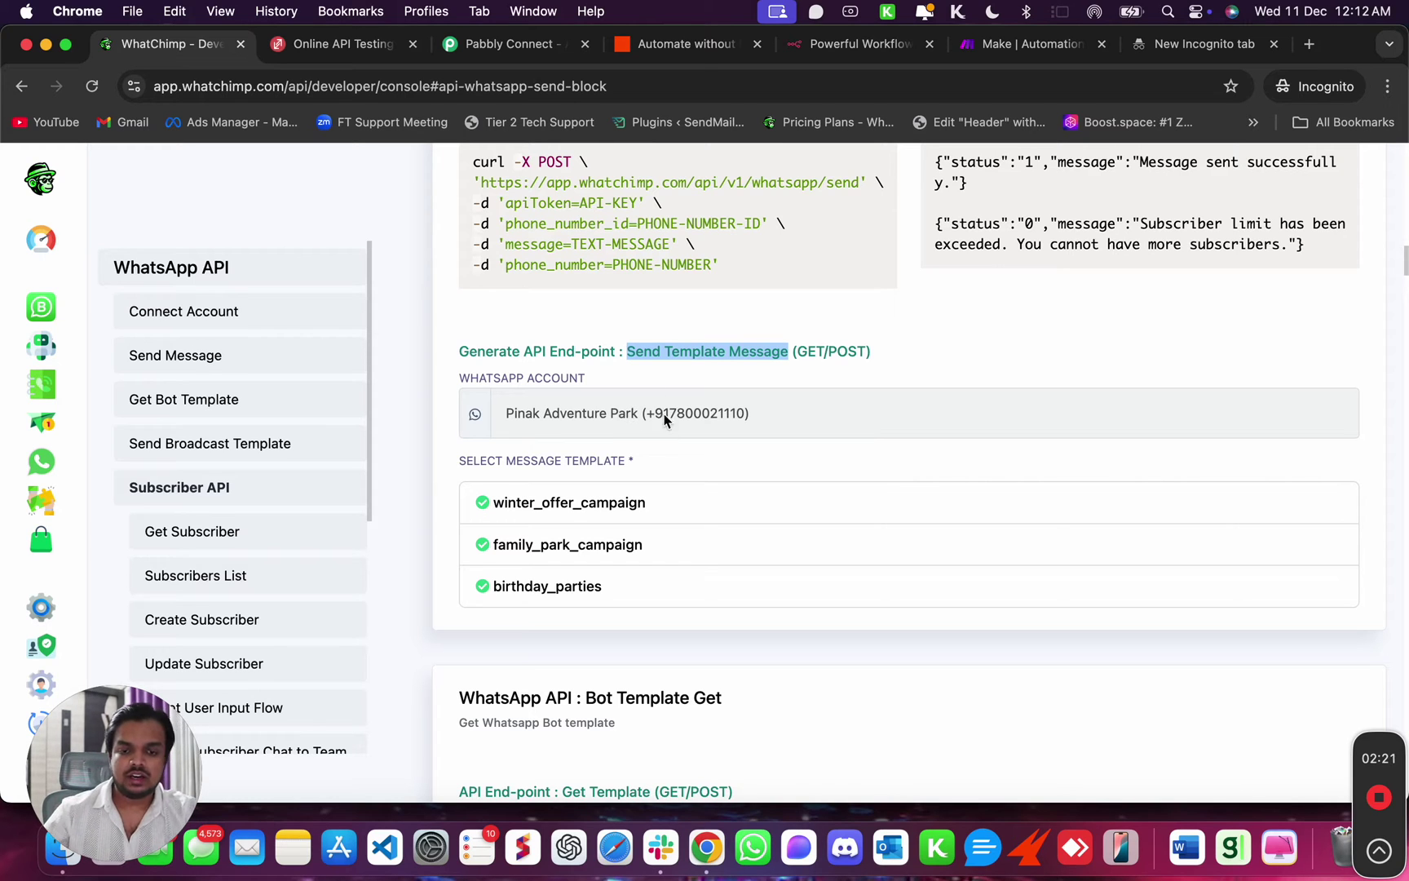
{"action": "left_click_drag", "start_coordinate": [461, 352], "coordinate": [888, 359]}
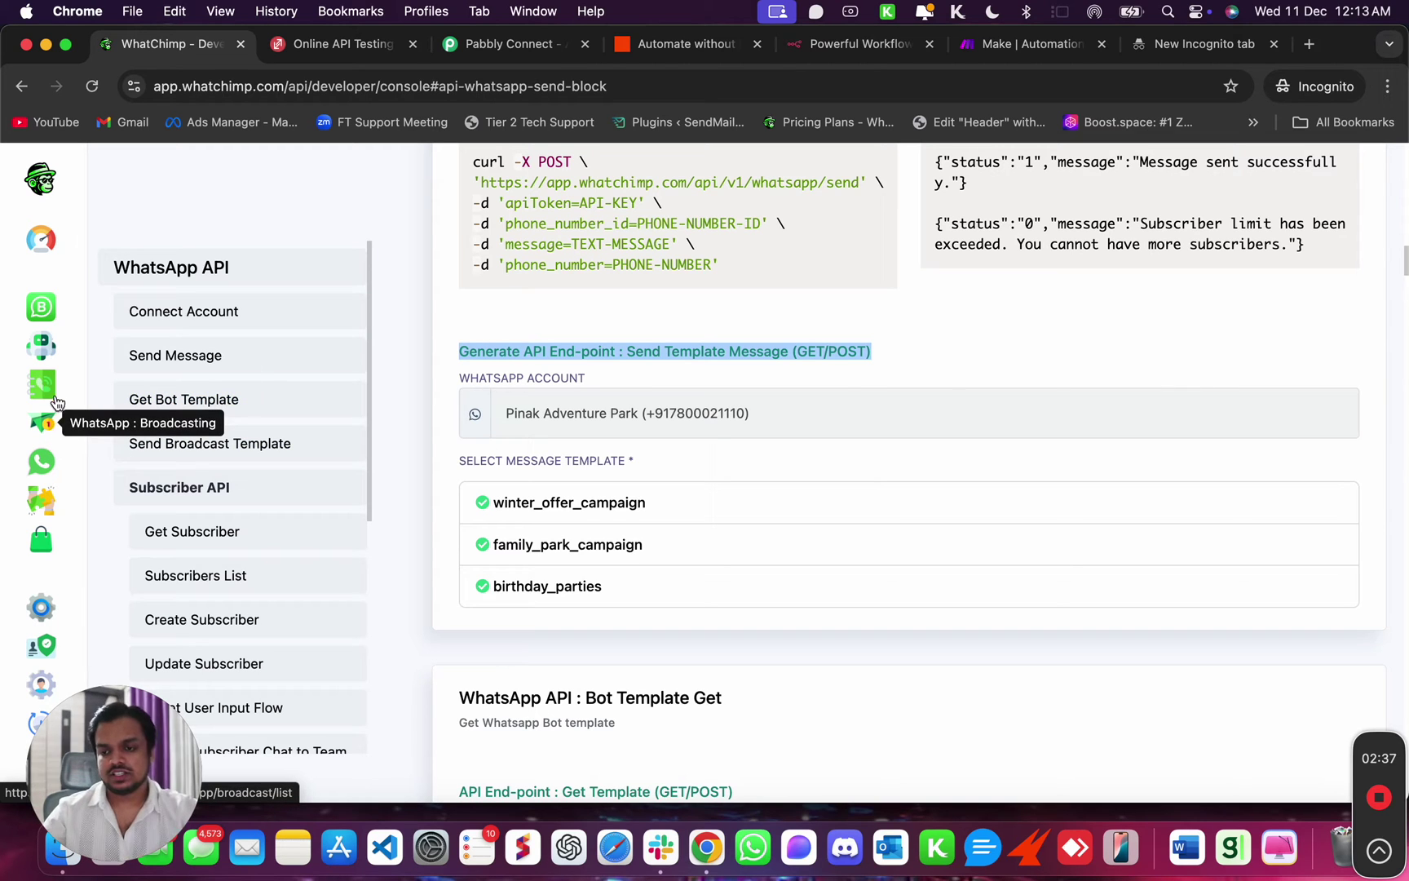
{"action": "left_click", "coordinate": [60, 351]}
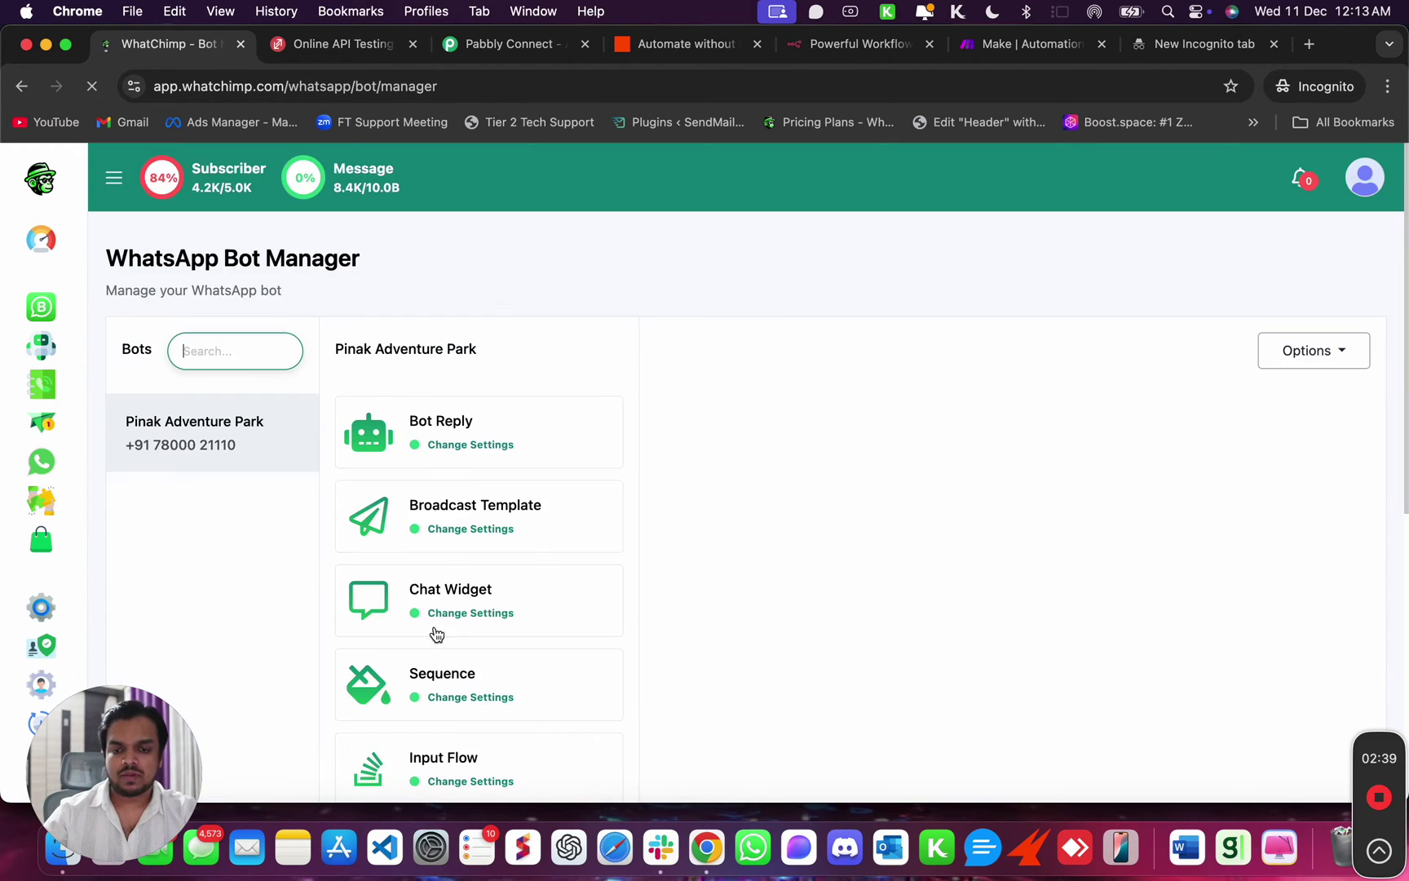
- Open the bot's Message Template settings
{"action": "scroll", "coordinate": [433, 632], "scroll_direction": "down", "scroll_amount": 6}
{"action": "scroll", "coordinate": [458, 421], "scroll_direction": "up", "scroll_amount": 2}
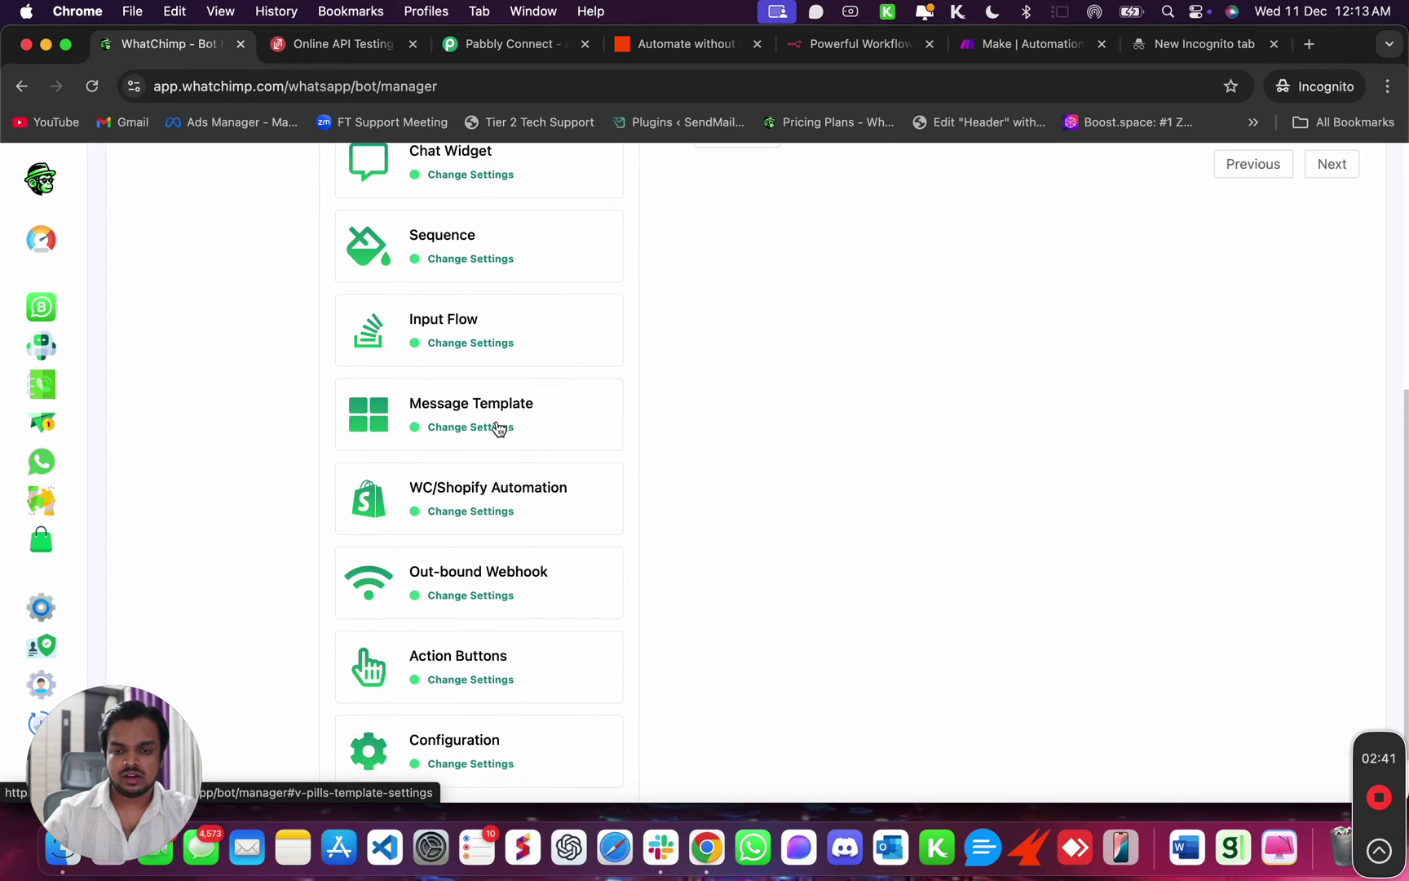
{"action": "left_click", "coordinate": [493, 426]}
{"action": "scroll", "coordinate": [900, 428], "scroll_direction": "up", "scroll_amount": 5}
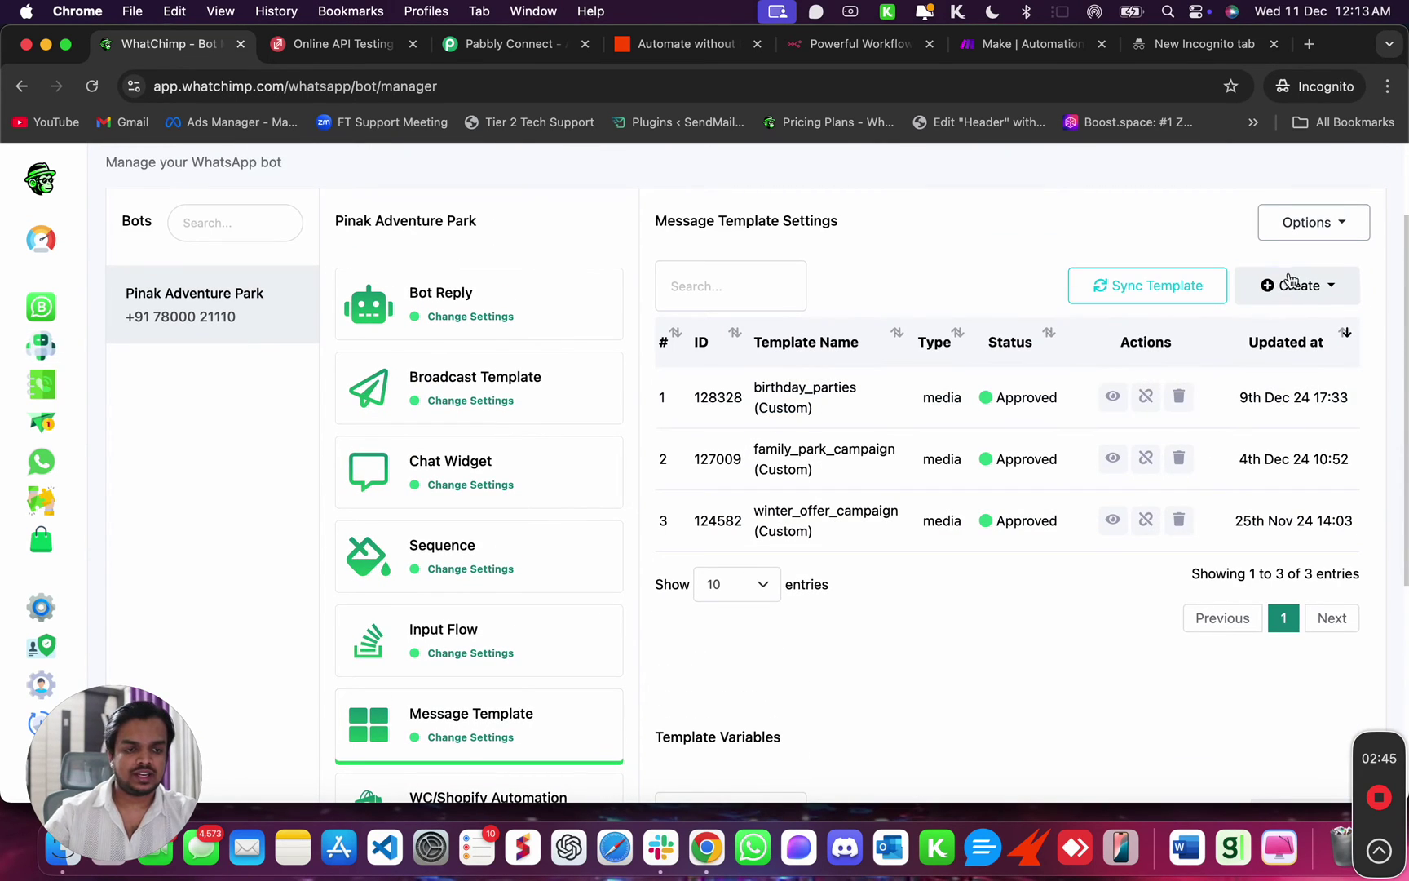
- Start a General Template, close it unsaved, and glance at Template Variables
{"action": "left_click", "coordinate": [1289, 281]}
{"action": "left_click", "coordinate": [1252, 336]}
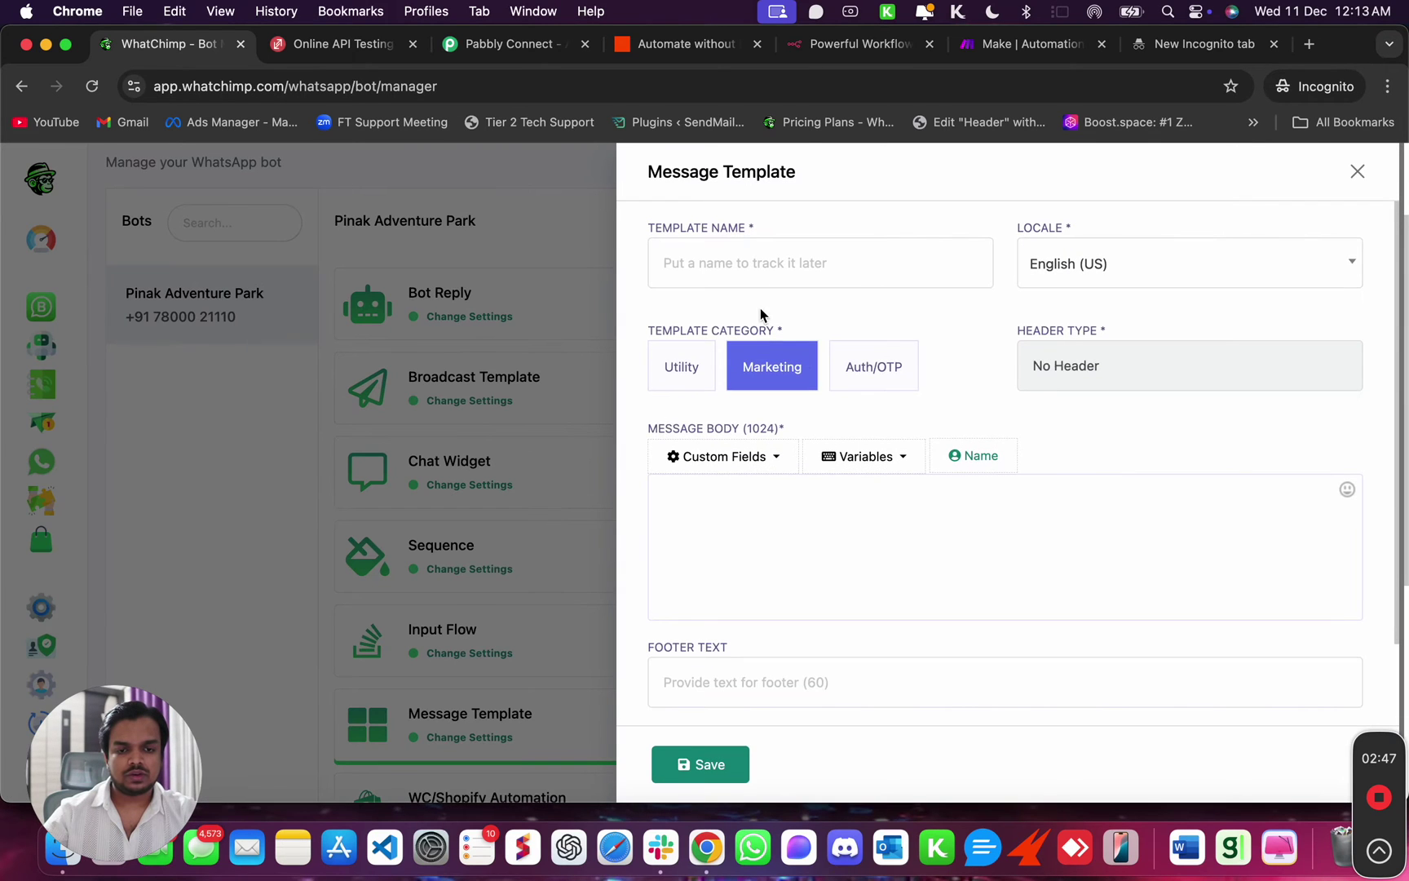
{"action": "left_click", "coordinate": [755, 507]}
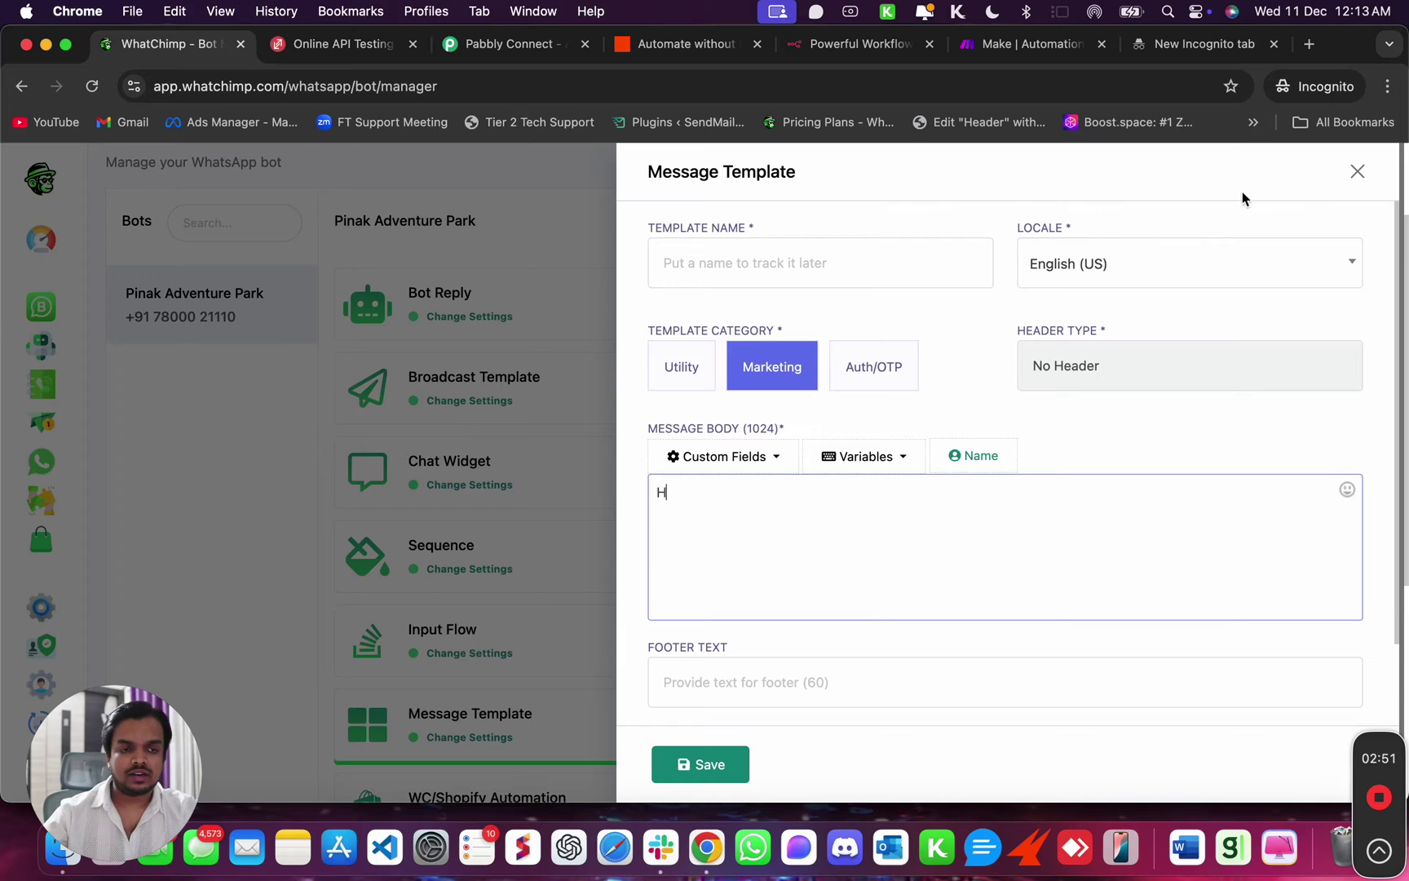
{"action": "left_click", "coordinate": [1357, 171]}
{"action": "scroll", "coordinate": [1168, 513], "scroll_direction": "down", "scroll_amount": 5}
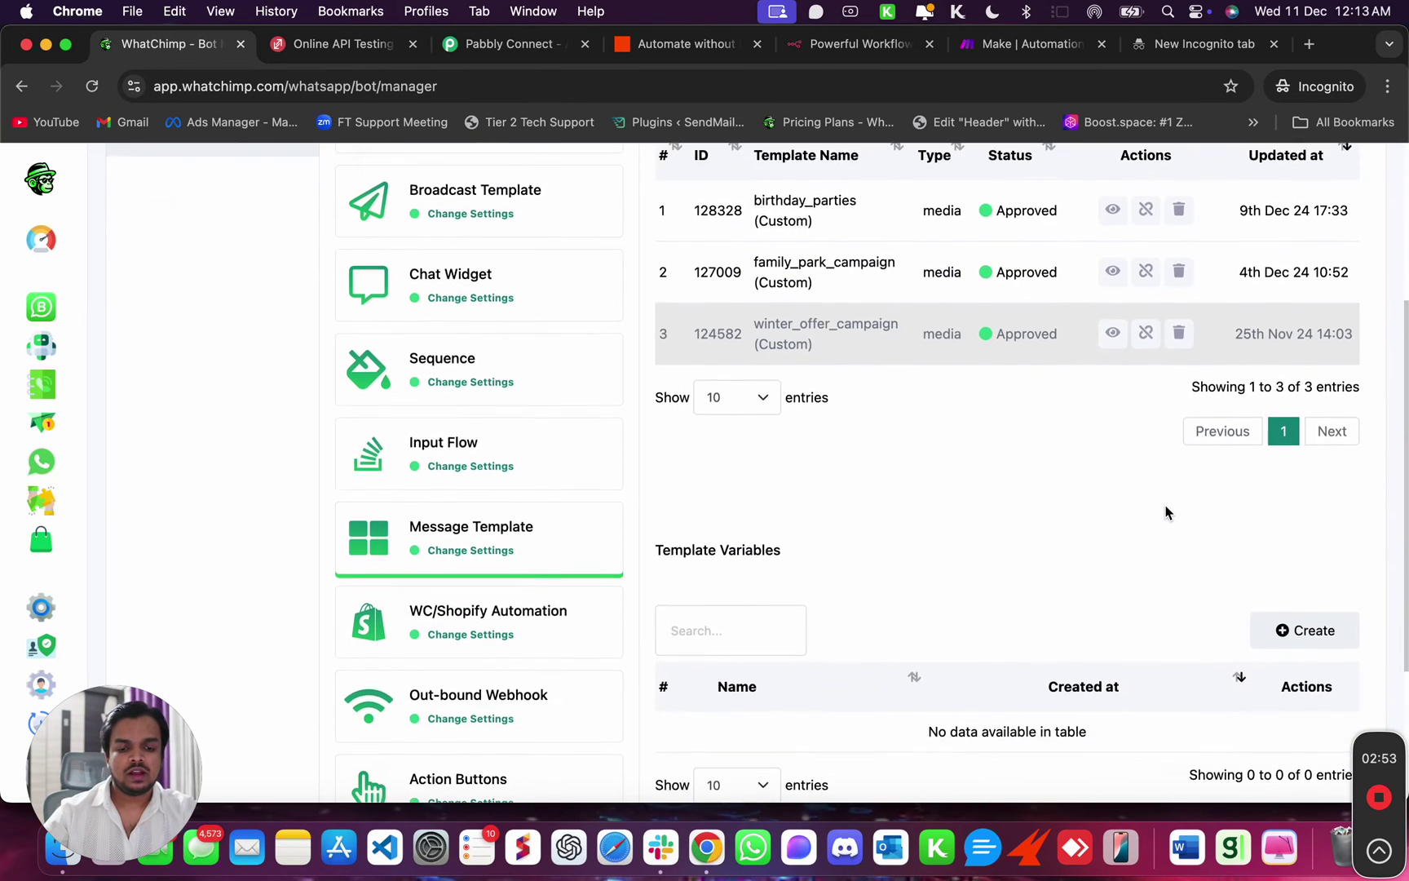
{"action": "left_click_drag", "start_coordinate": [657, 449], "coordinate": [815, 456]}
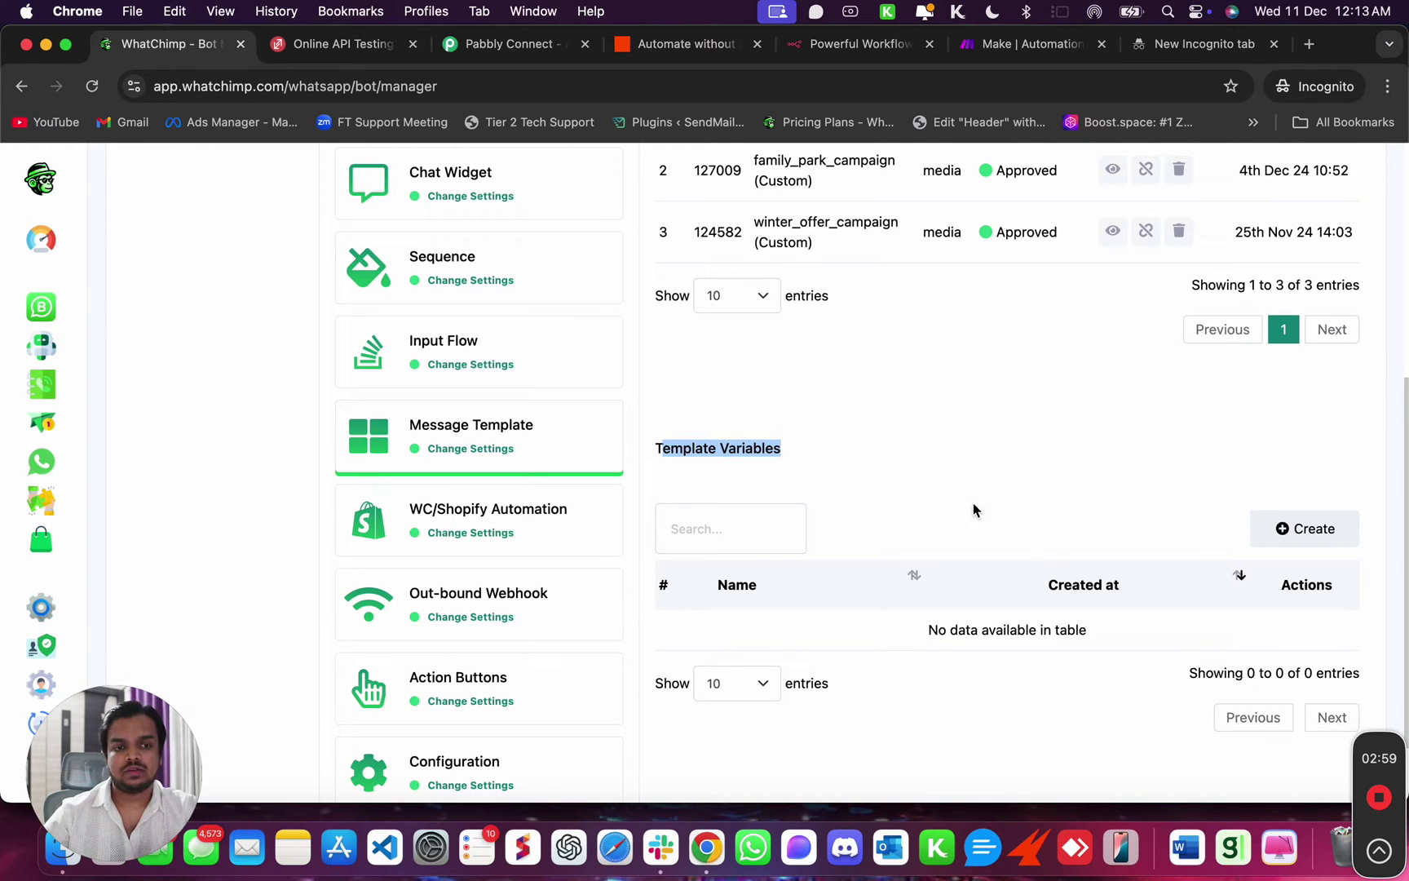
{"action": "scroll", "coordinate": [1234, 485], "scroll_direction": "up", "scroll_amount": 6}
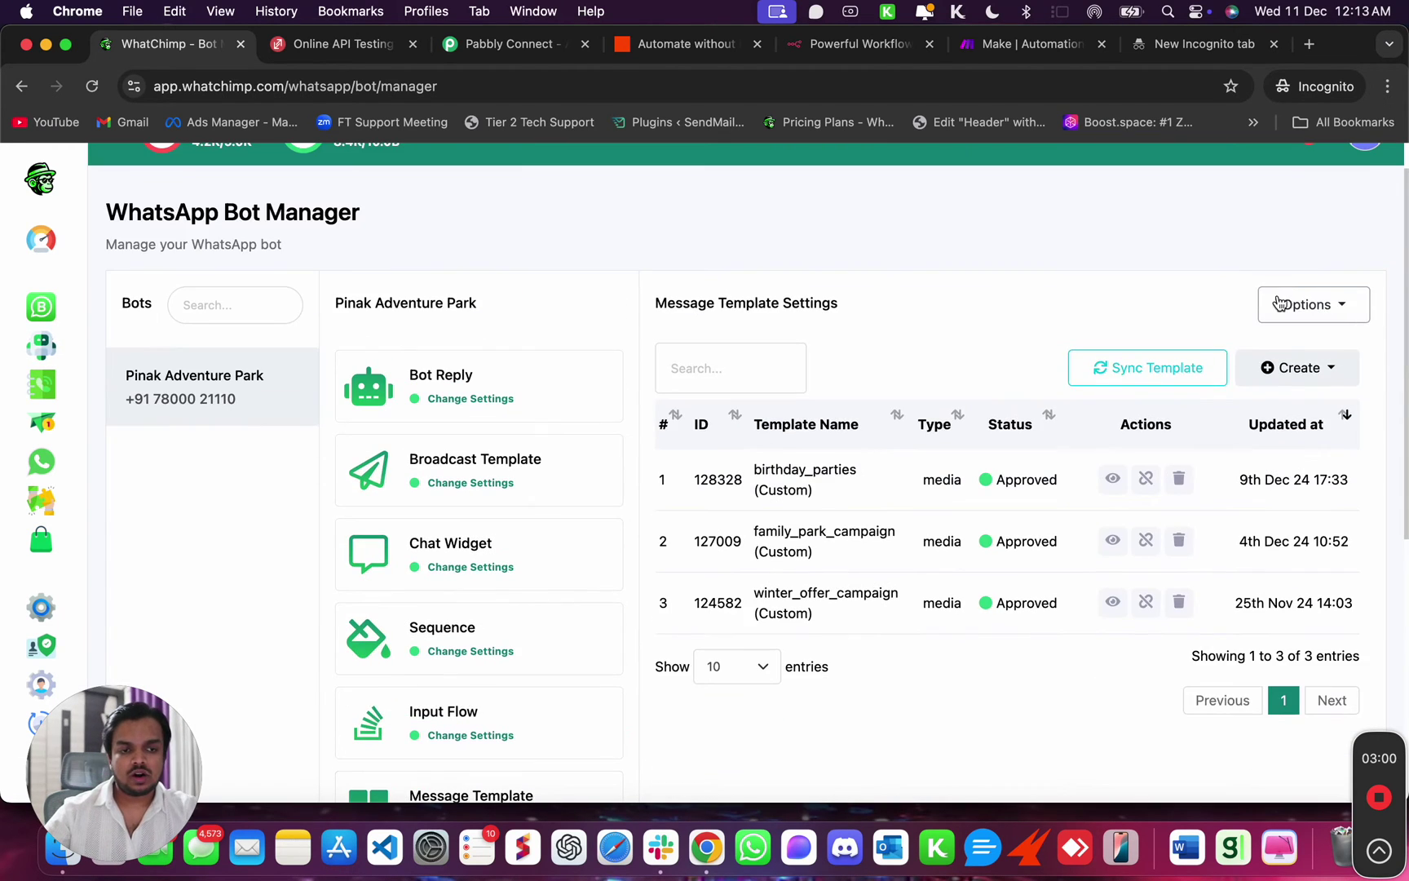
{"action": "left_click", "coordinate": [1297, 364]}
{"action": "left_click", "coordinate": [1238, 409]}
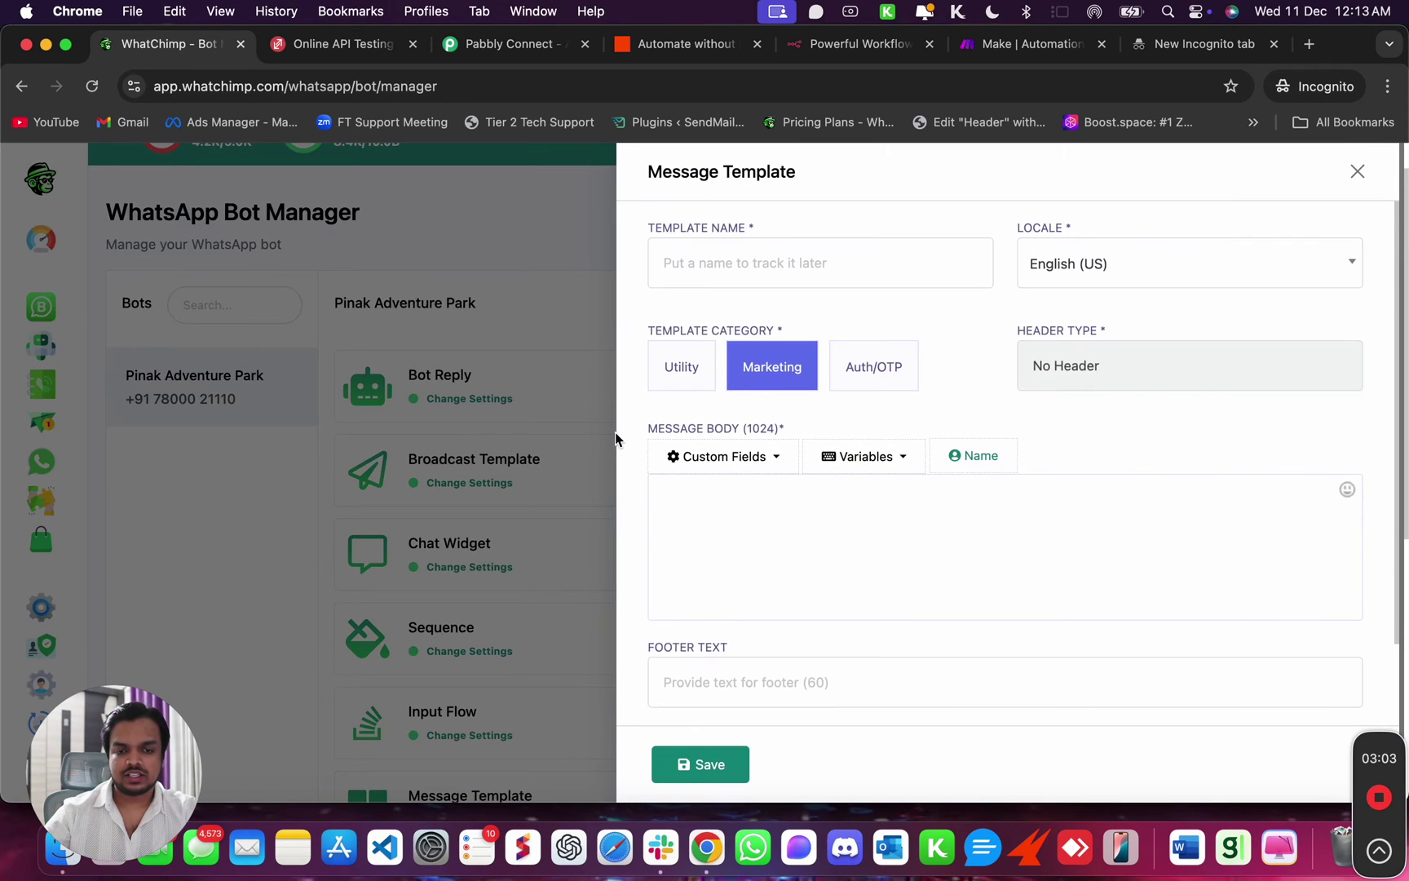
{"action": "left_click", "coordinate": [717, 458]}
{"action": "left_click", "coordinate": [828, 461]}
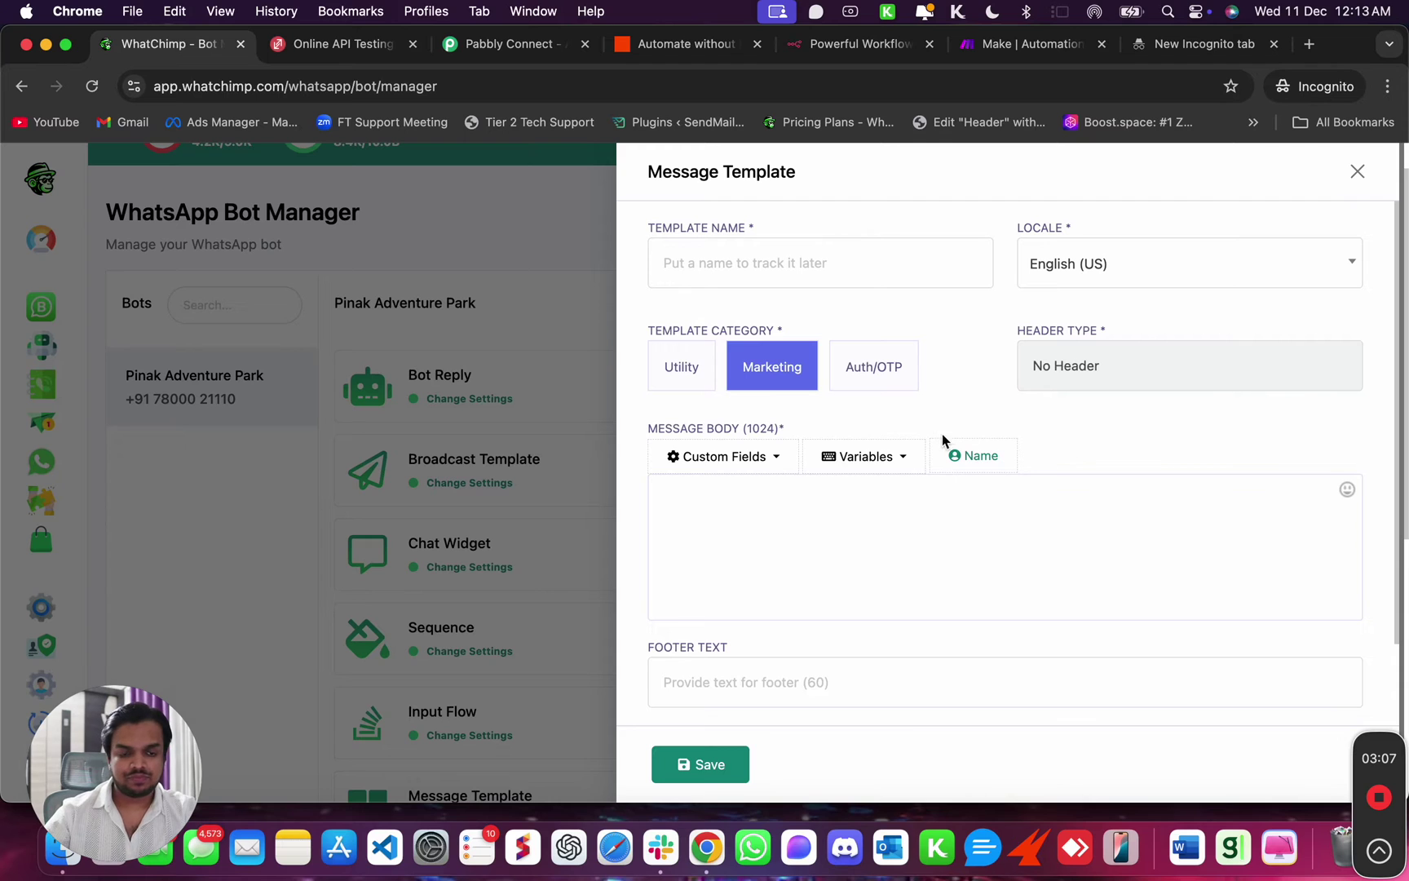
{"action": "left_click", "coordinate": [974, 457]}
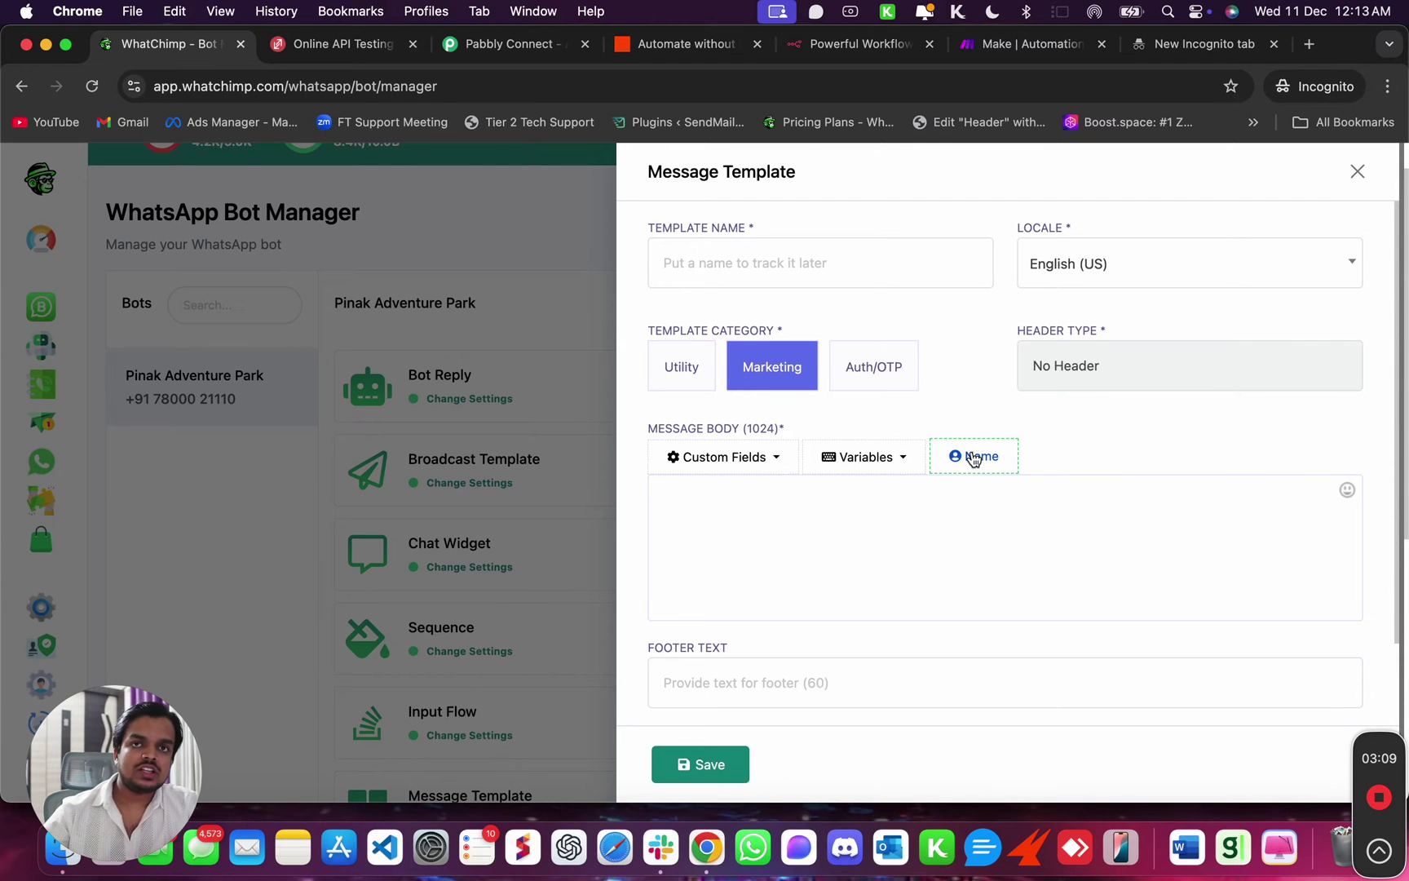
{"action": "left_click", "coordinate": [1357, 172]}
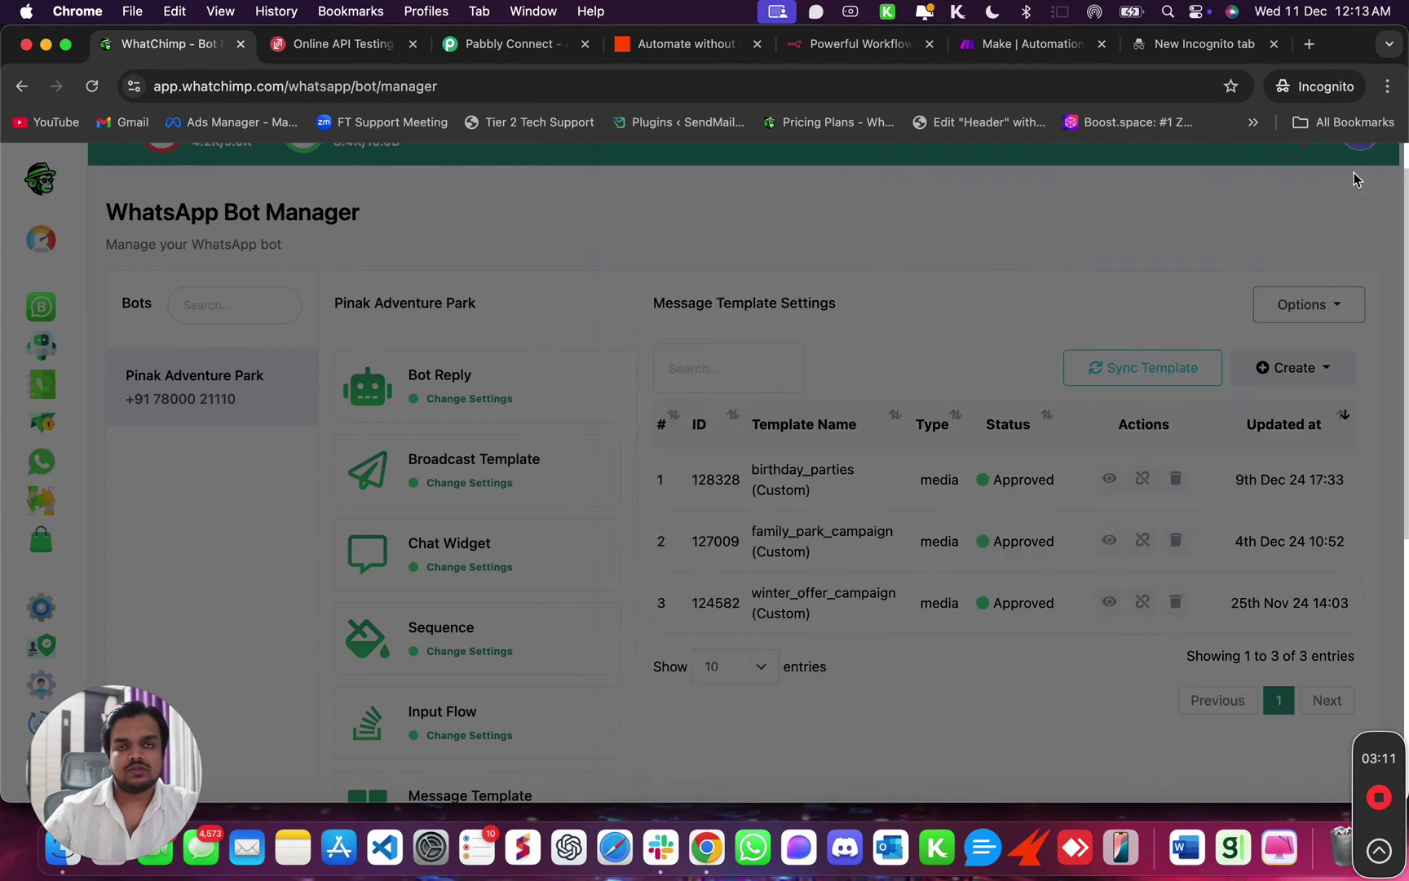
- Scroll down to the empty Template Variables section below the three templates
{"action": "scroll", "coordinate": [1002, 413], "scroll_direction": "down", "scroll_amount": 3}
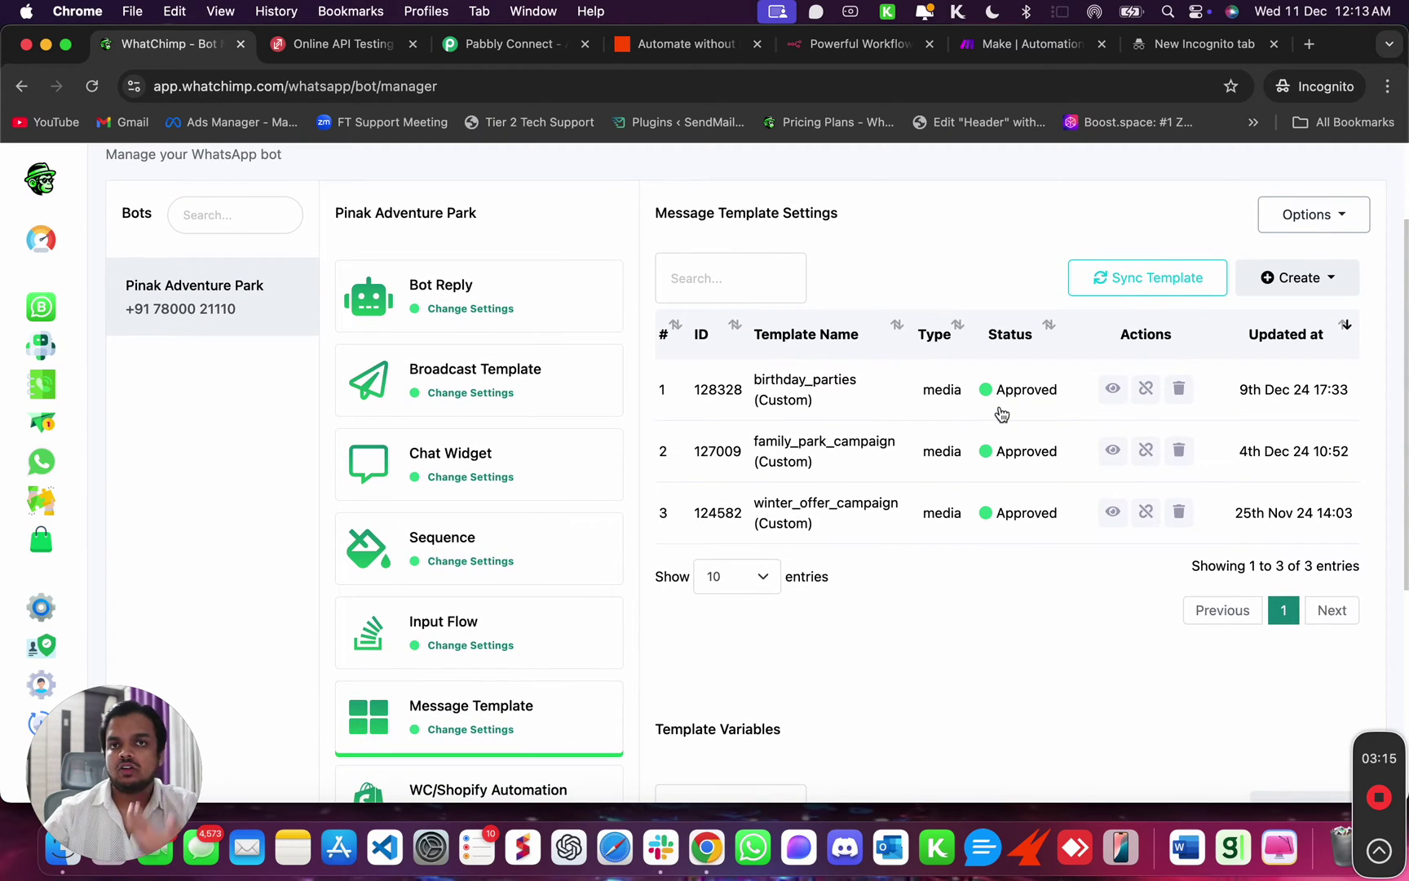
{"action": "scroll", "coordinate": [1001, 414], "scroll_direction": "down", "scroll_amount": 4}
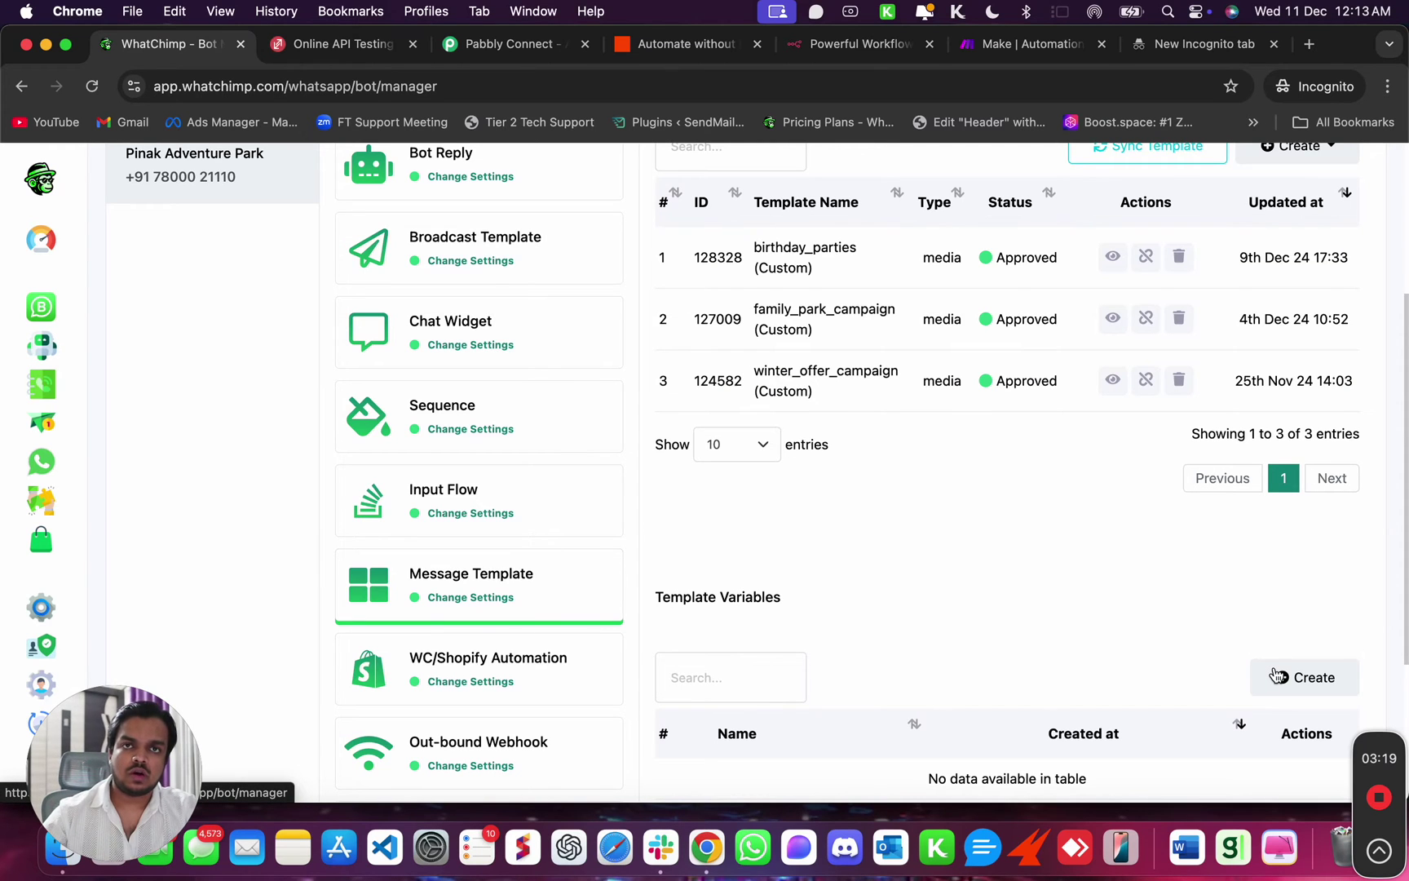
{"action": "scroll", "coordinate": [1277, 676], "scroll_direction": "down", "scroll_amount": 5}
- Create and save a template variable named 'City'
{"action": "left_click", "coordinate": [1314, 481]}
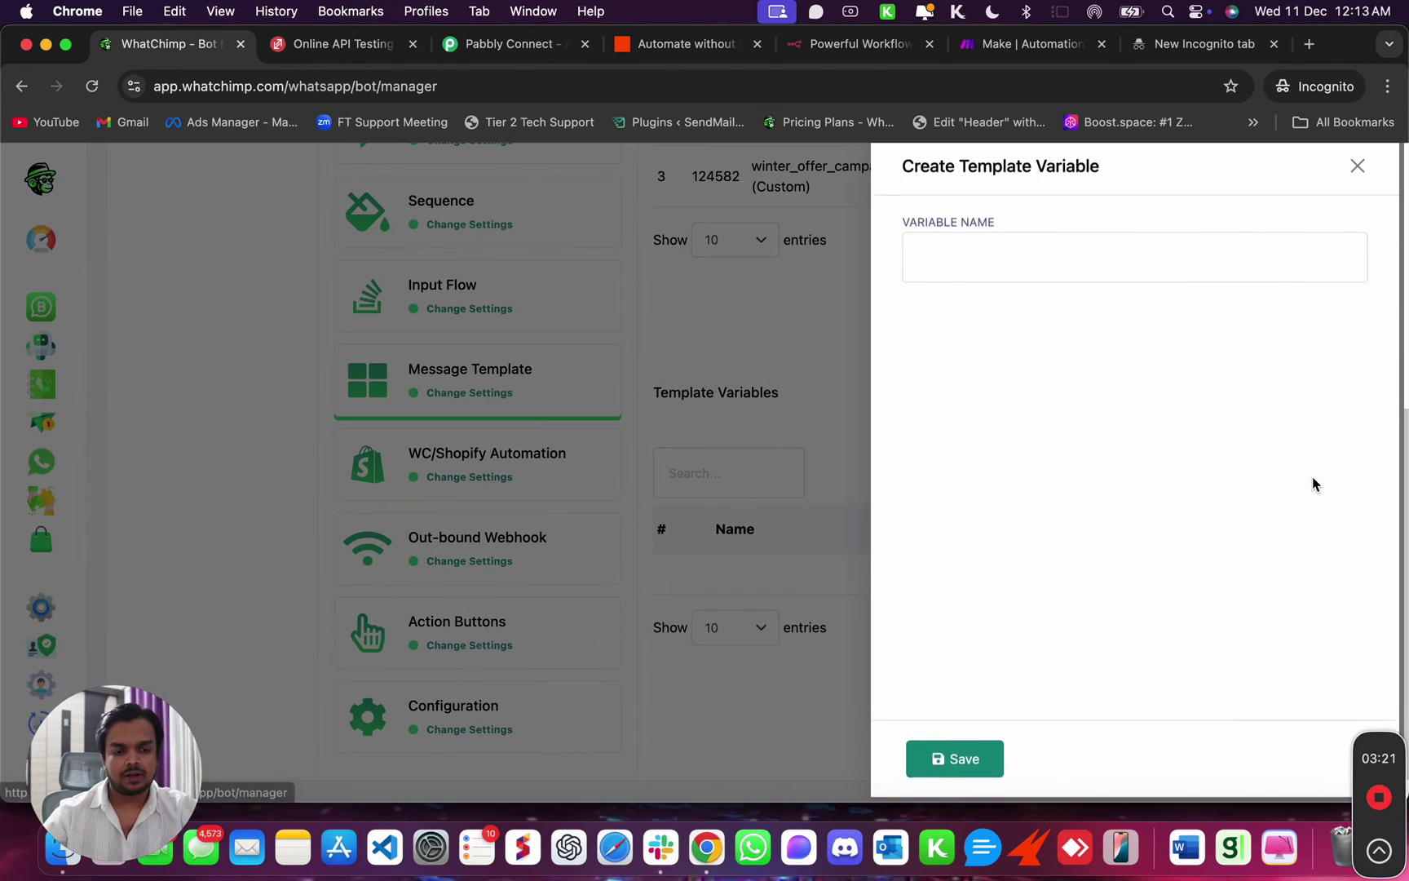
{"action": "left_click", "coordinate": [953, 264]}
{"action": "type", "text": "c"}
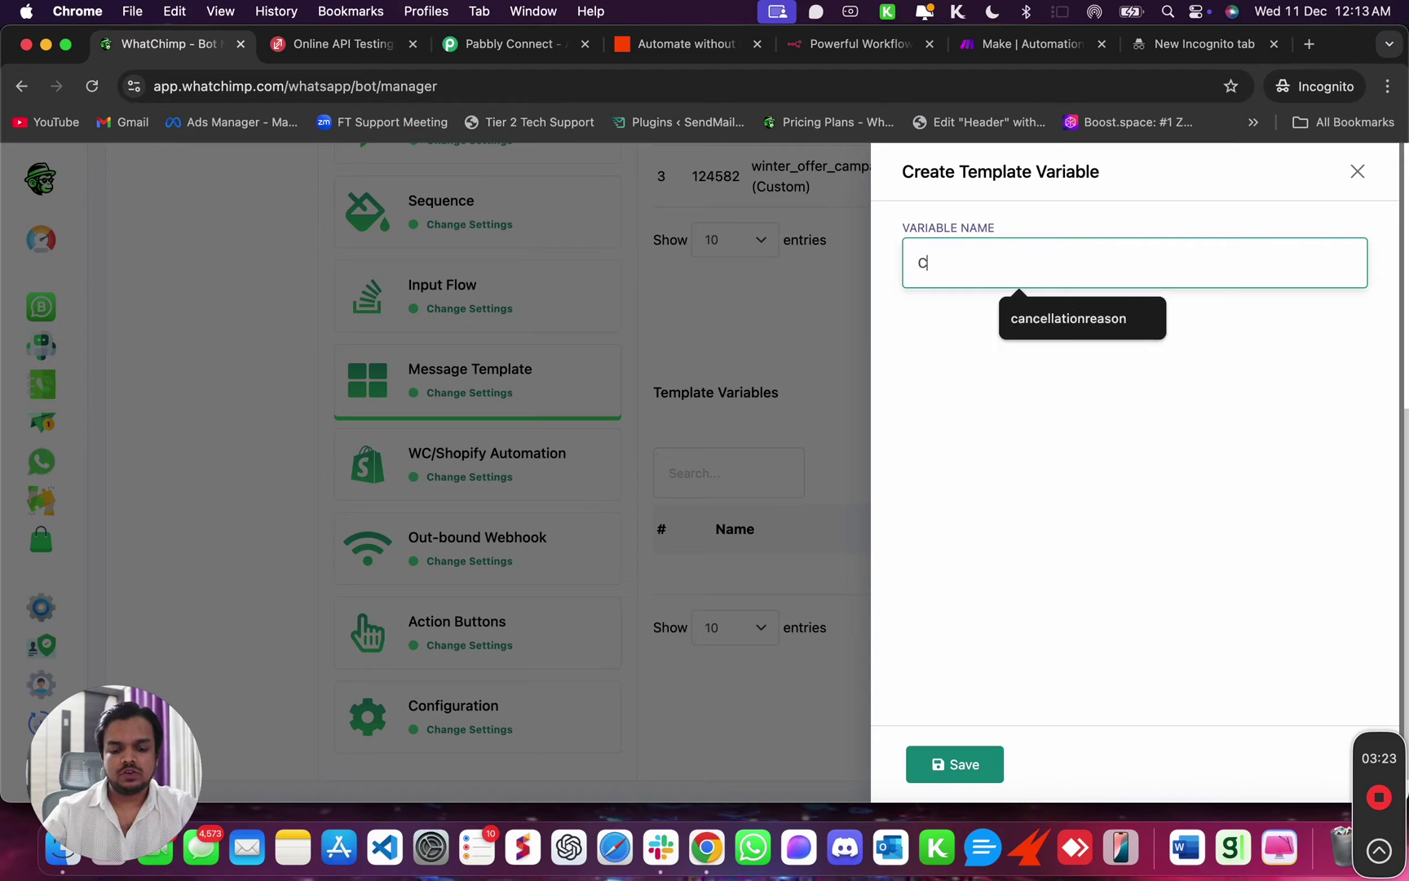
{"action": "type", "text": "ity"}
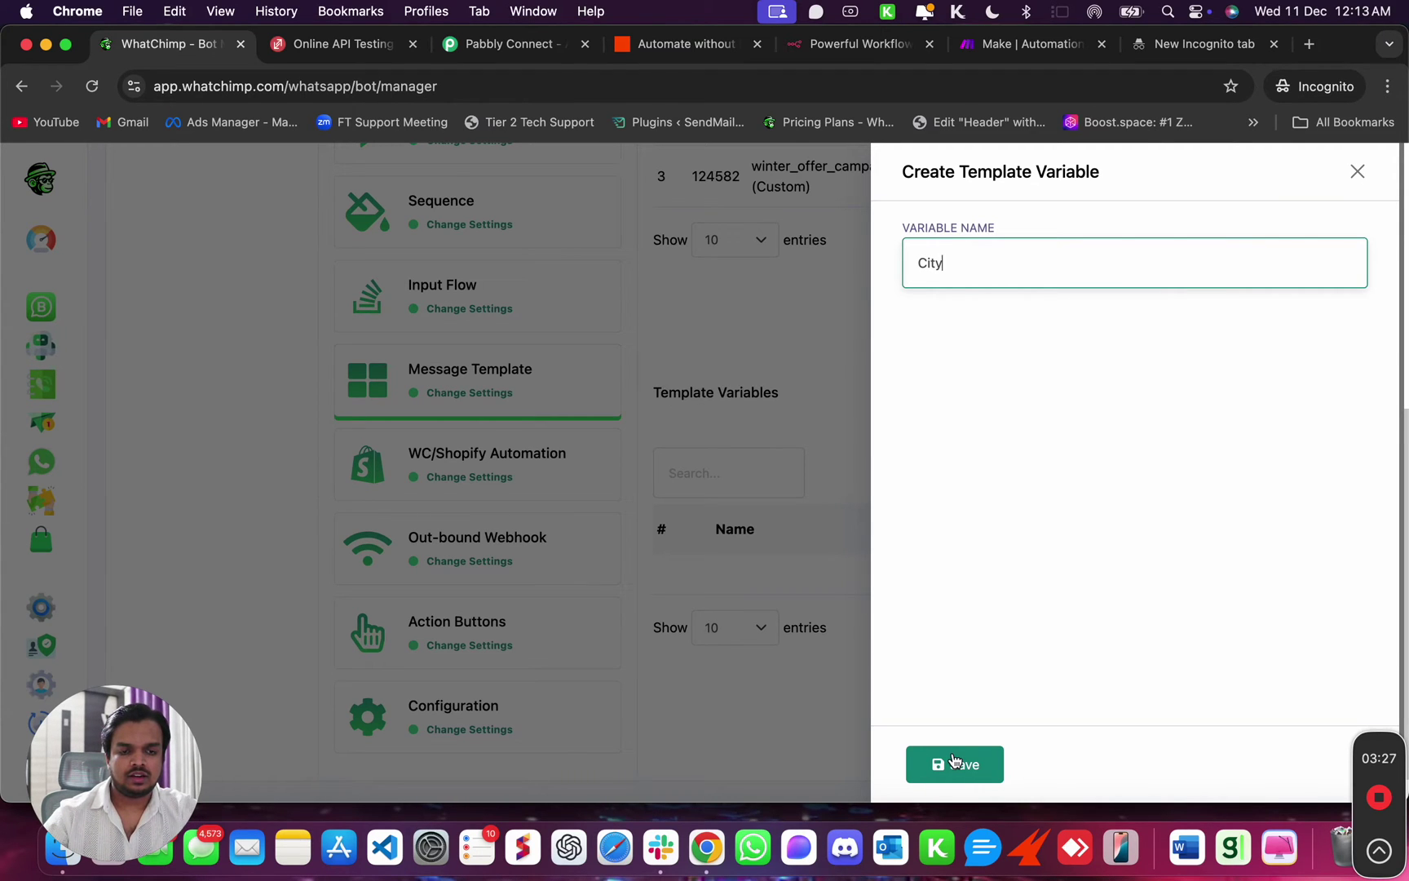
{"action": "left_click", "coordinate": [954, 762]}
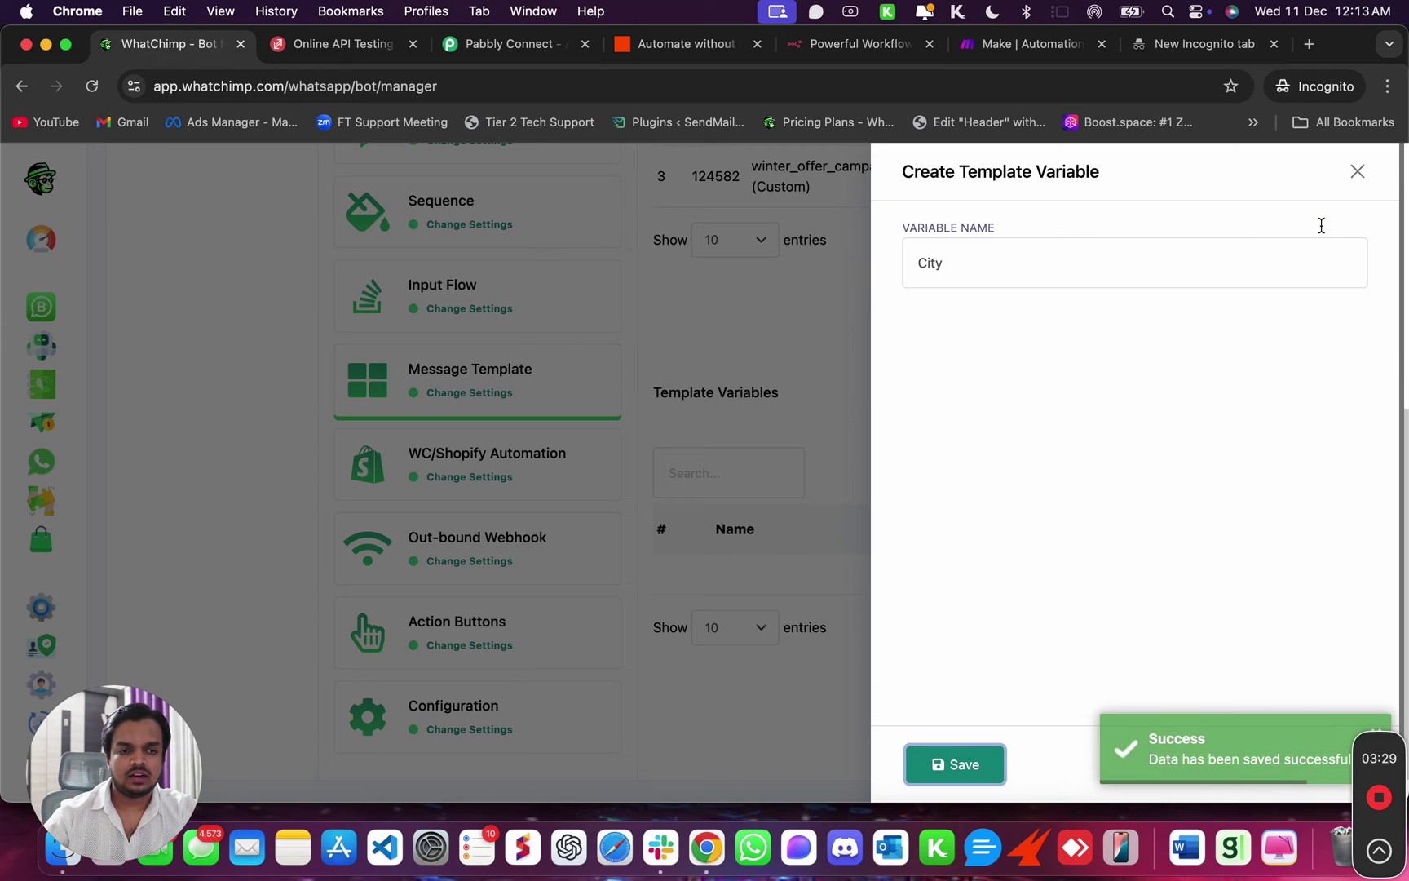
{"action": "left_click", "coordinate": [1359, 177]}
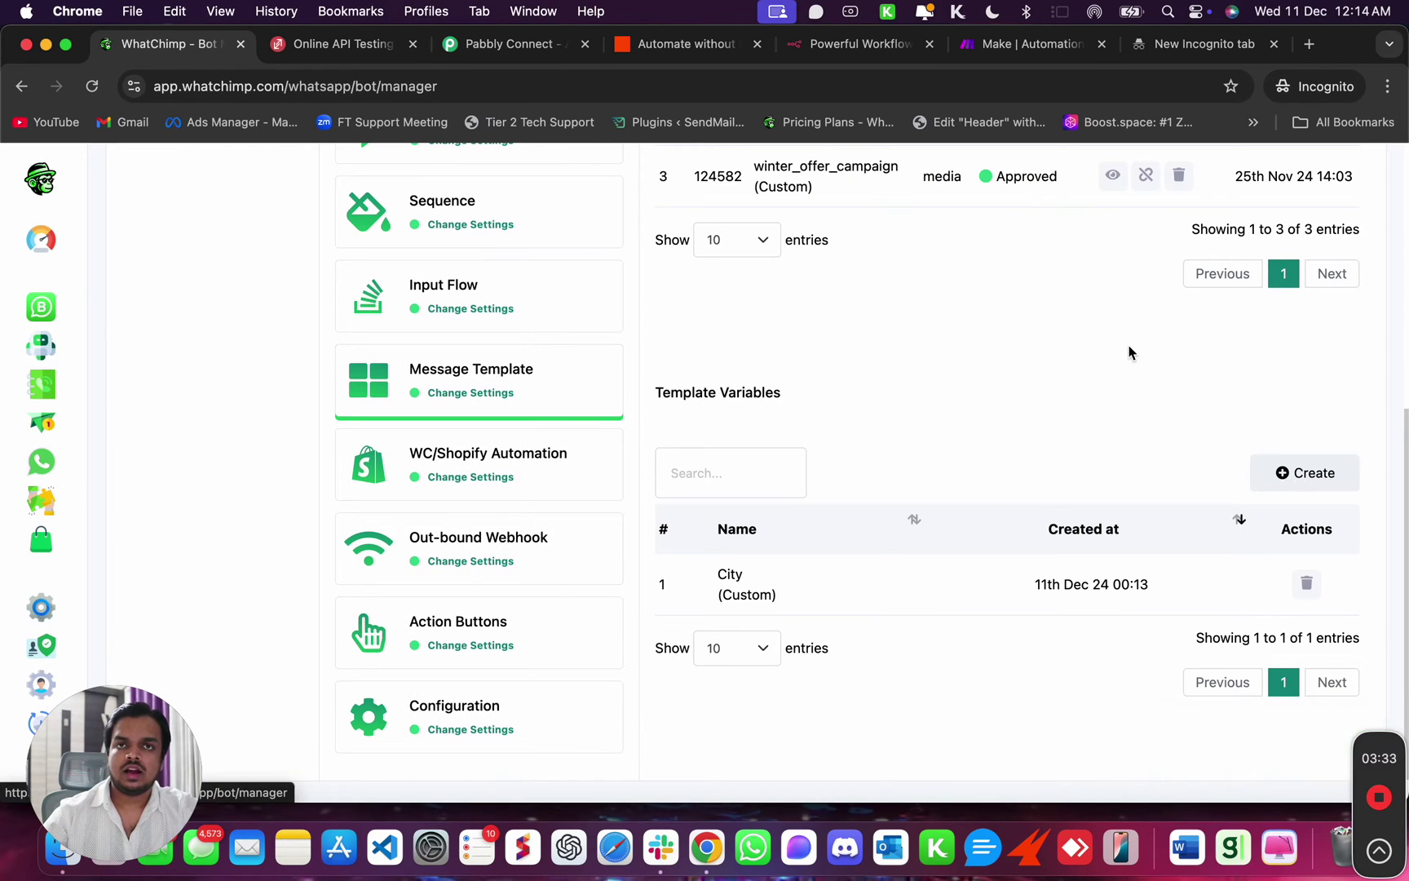
- Sync the message template statuses and show the Create template options
{"action": "scroll", "coordinate": [1131, 351], "scroll_direction": "up", "scroll_amount": 6}
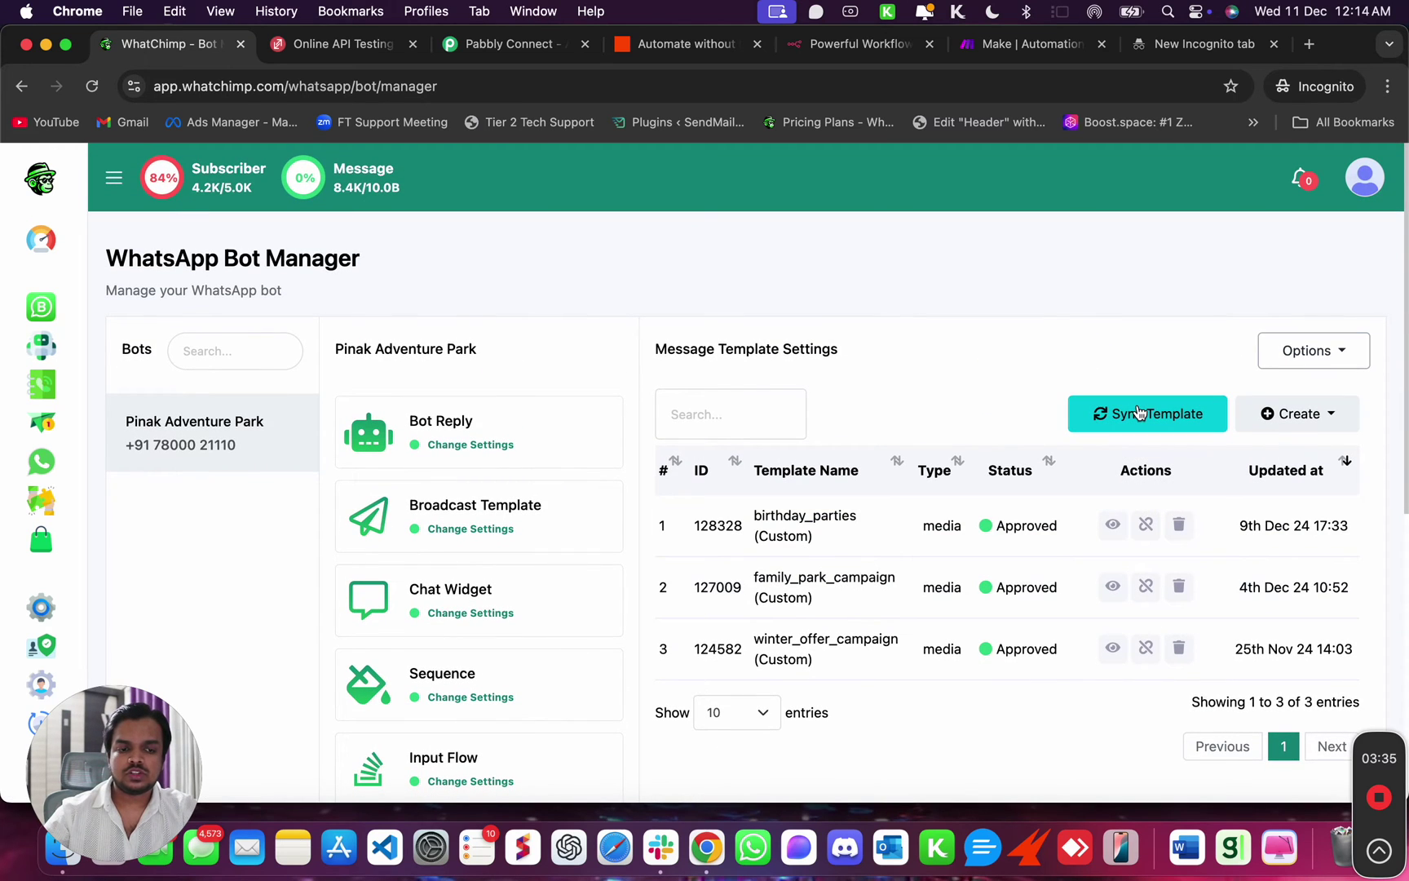
{"action": "left_click", "coordinate": [1139, 412]}
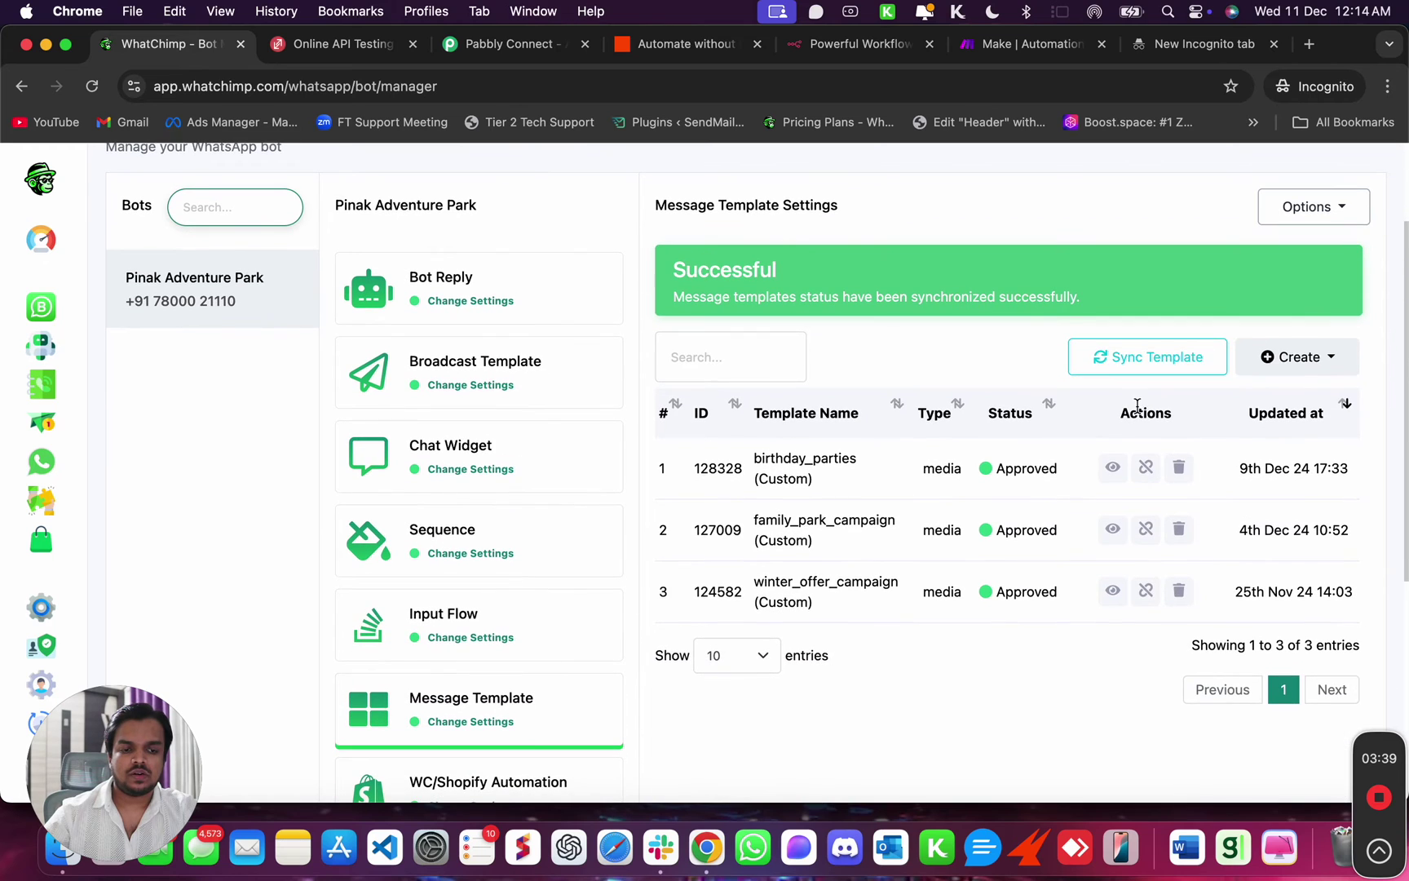
{"action": "left_click", "coordinate": [1262, 357]}
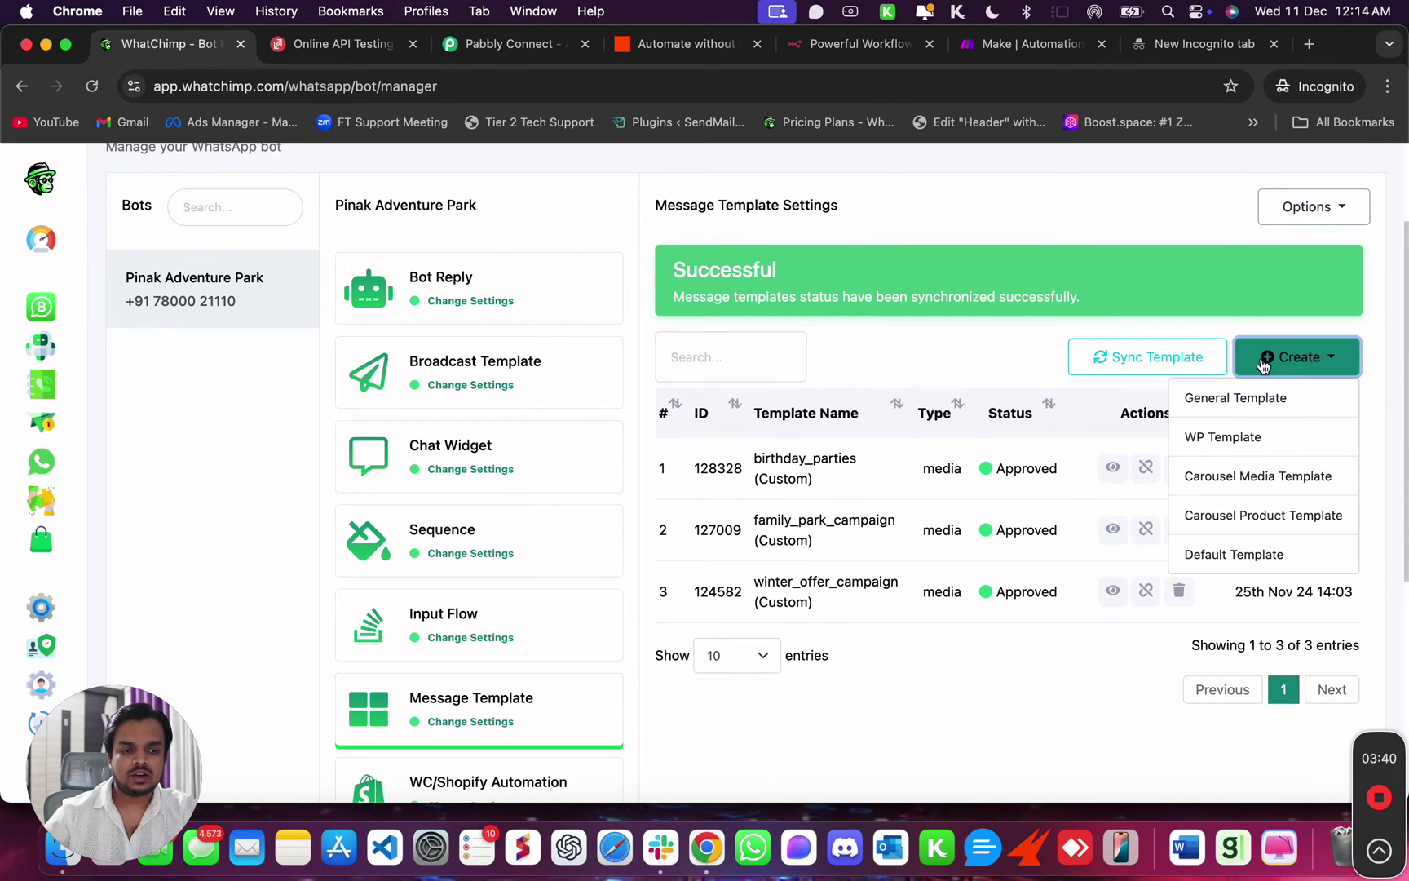
- Start a General Template with body 'Hi #User-Name#, Our services are now available in your city #!City!#'
{"action": "left_click", "coordinate": [1237, 408]}
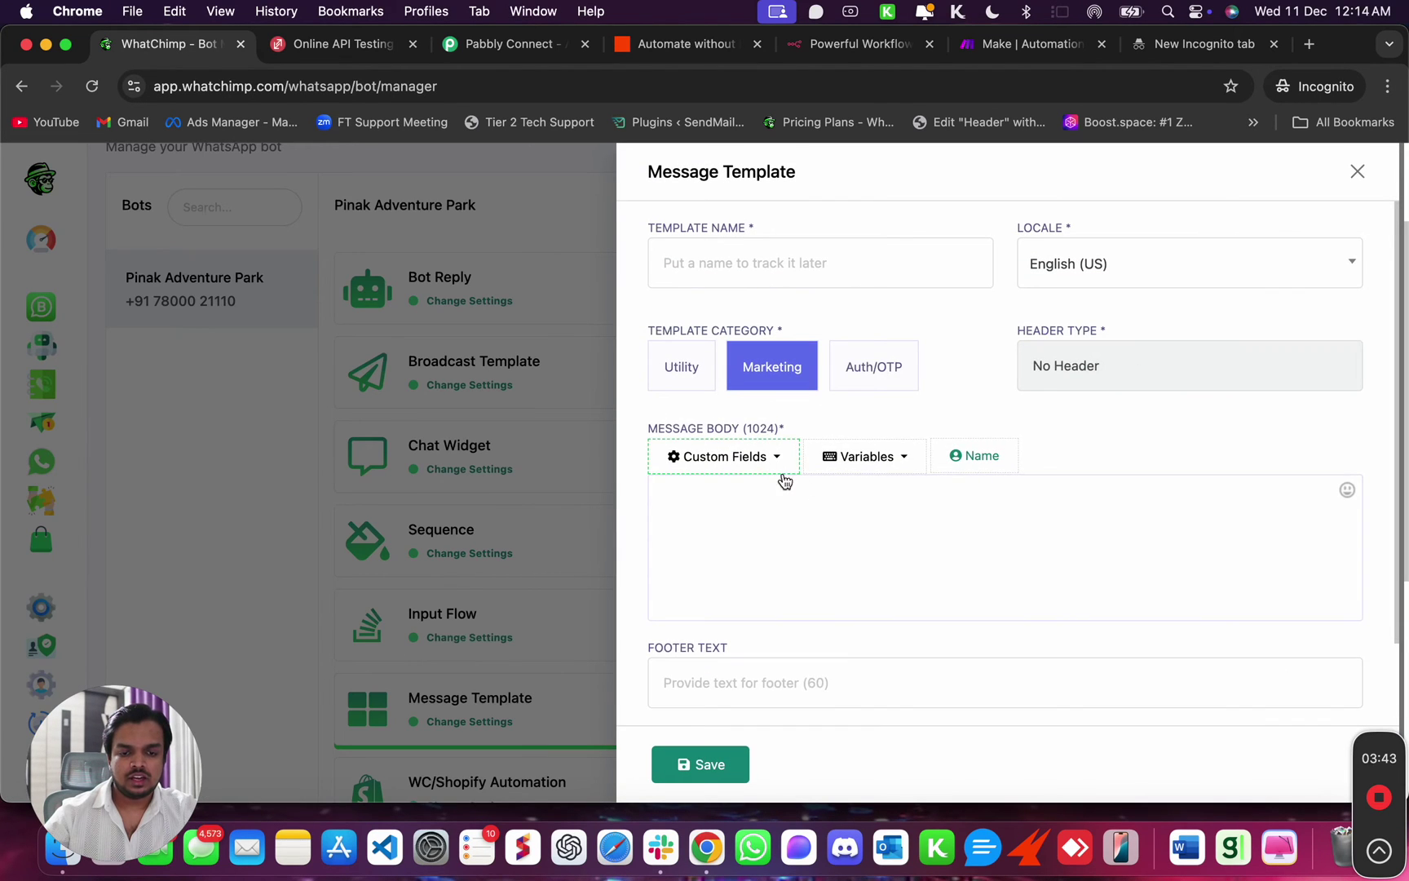
{"action": "left_click", "coordinate": [884, 467]}
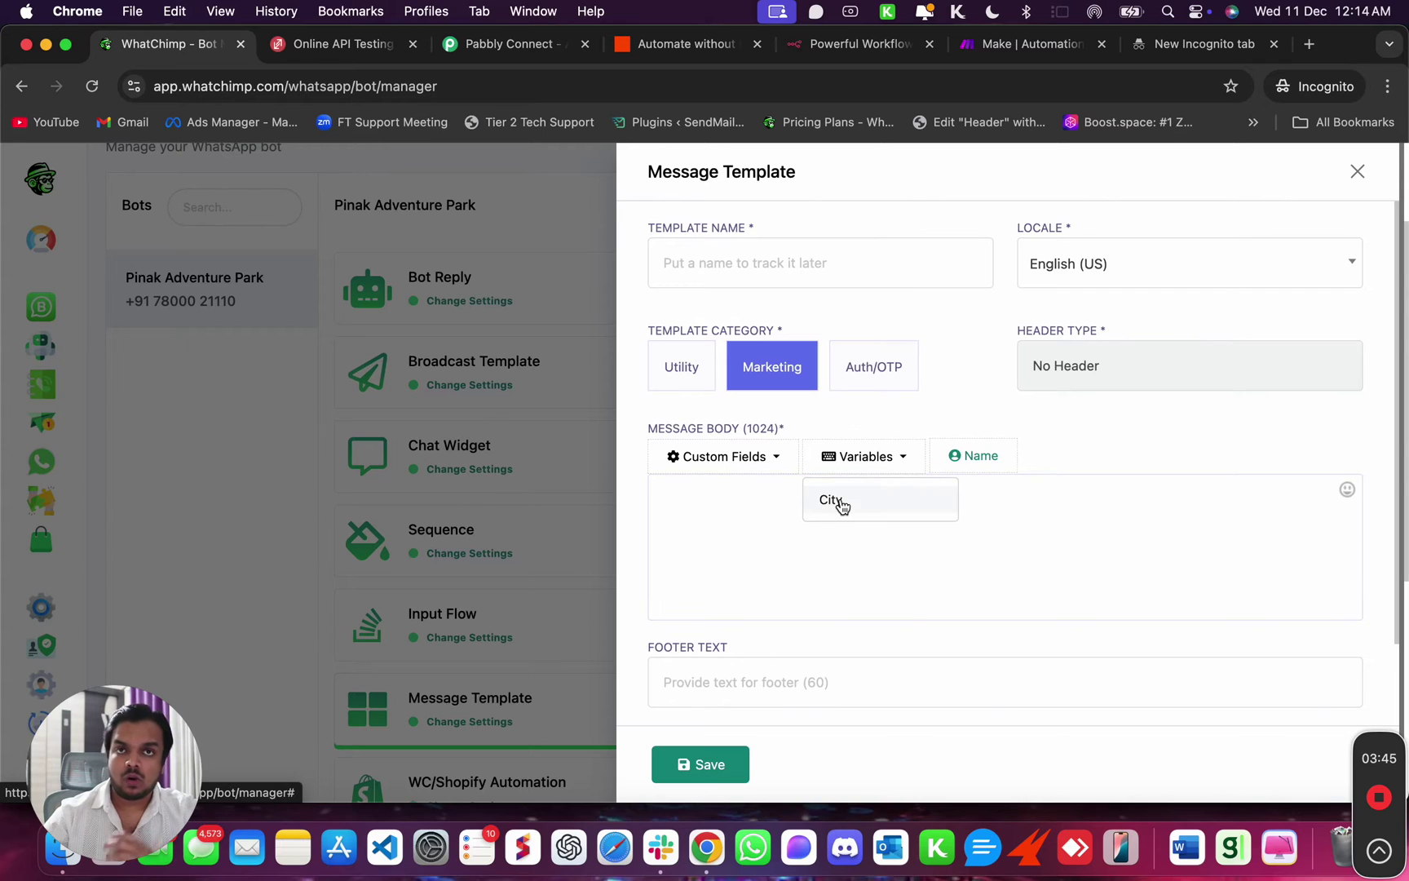
{"action": "left_click", "coordinate": [714, 499]}
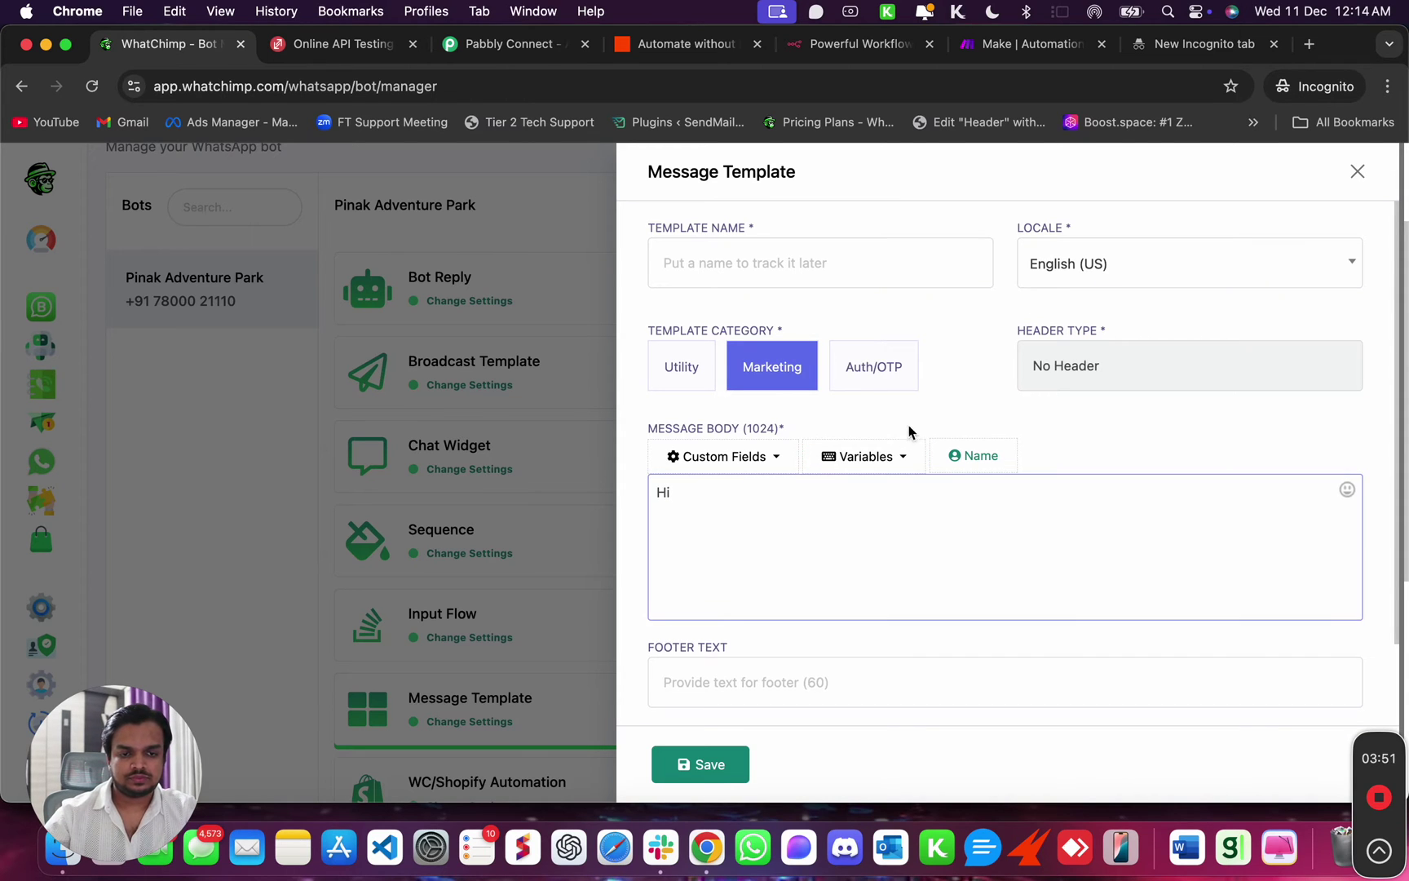
{"action": "scroll", "coordinate": [810, 621], "scroll_direction": "down", "scroll_amount": 1}
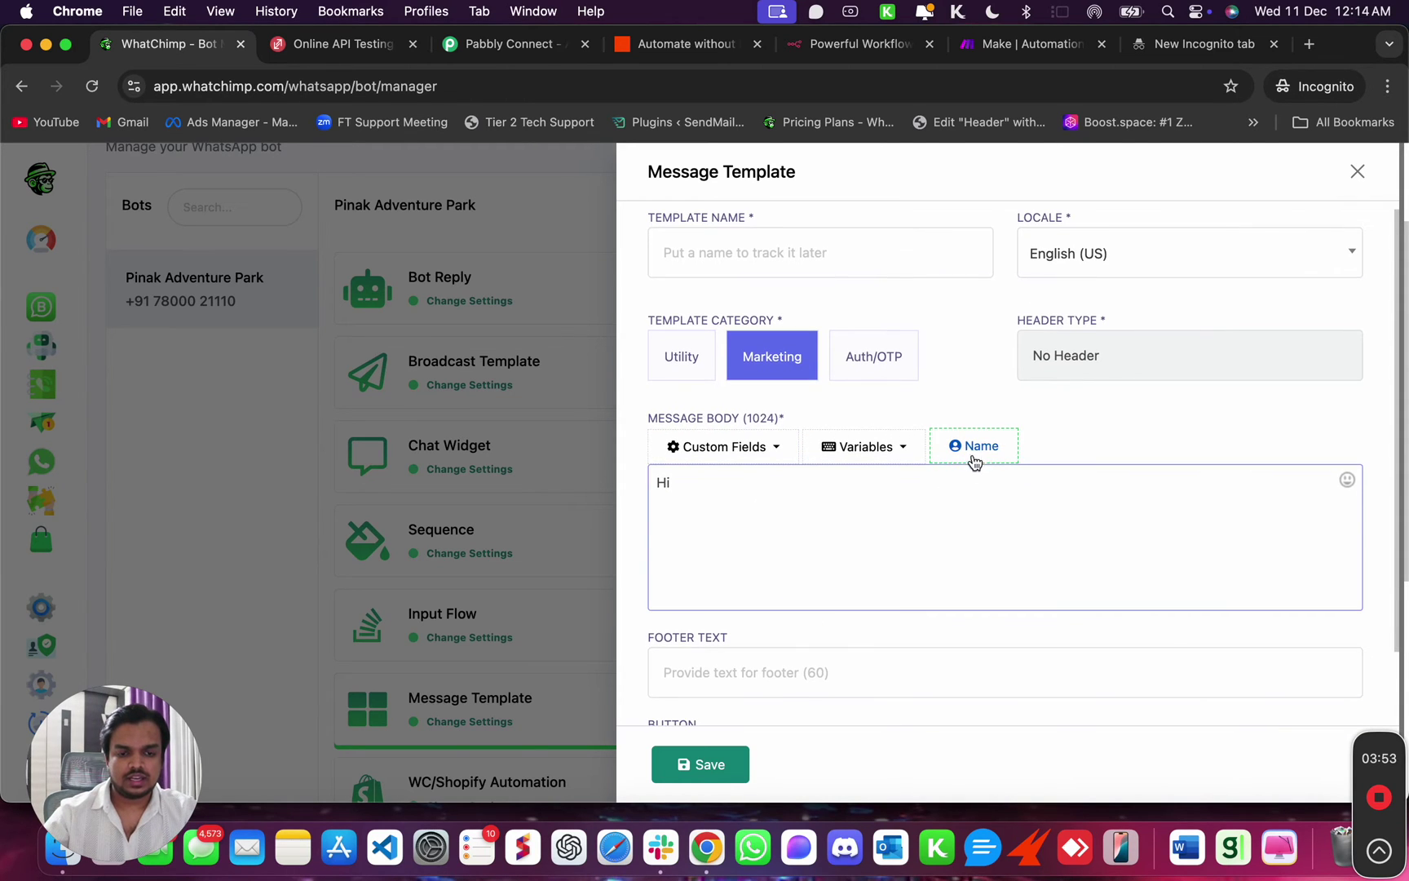
{"action": "left_click", "coordinate": [975, 450]}
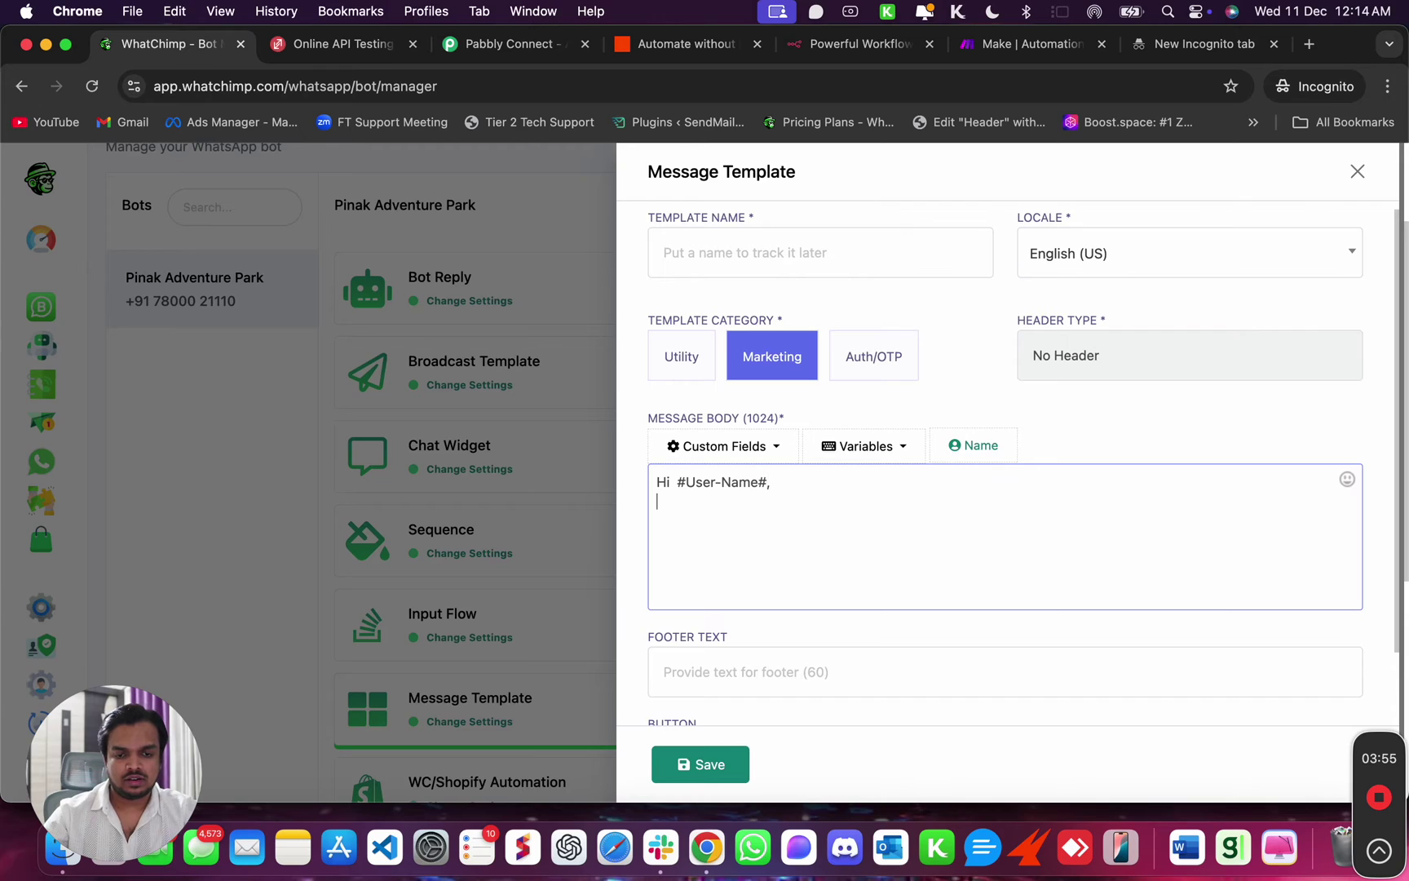
{"action": "type", "text": "Our sert"}
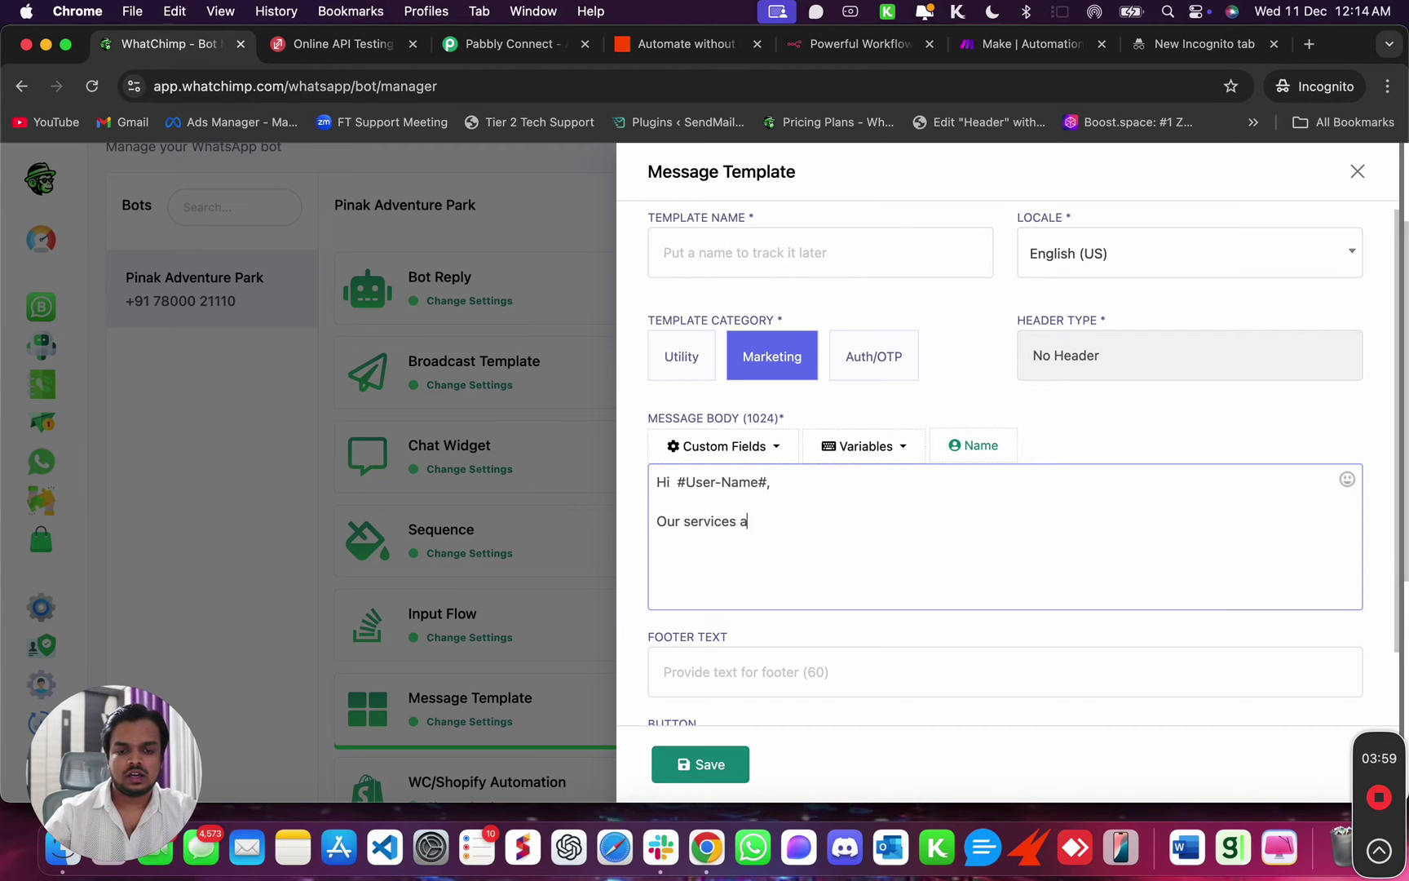
{"action": "type", "text": " now available in your city"}
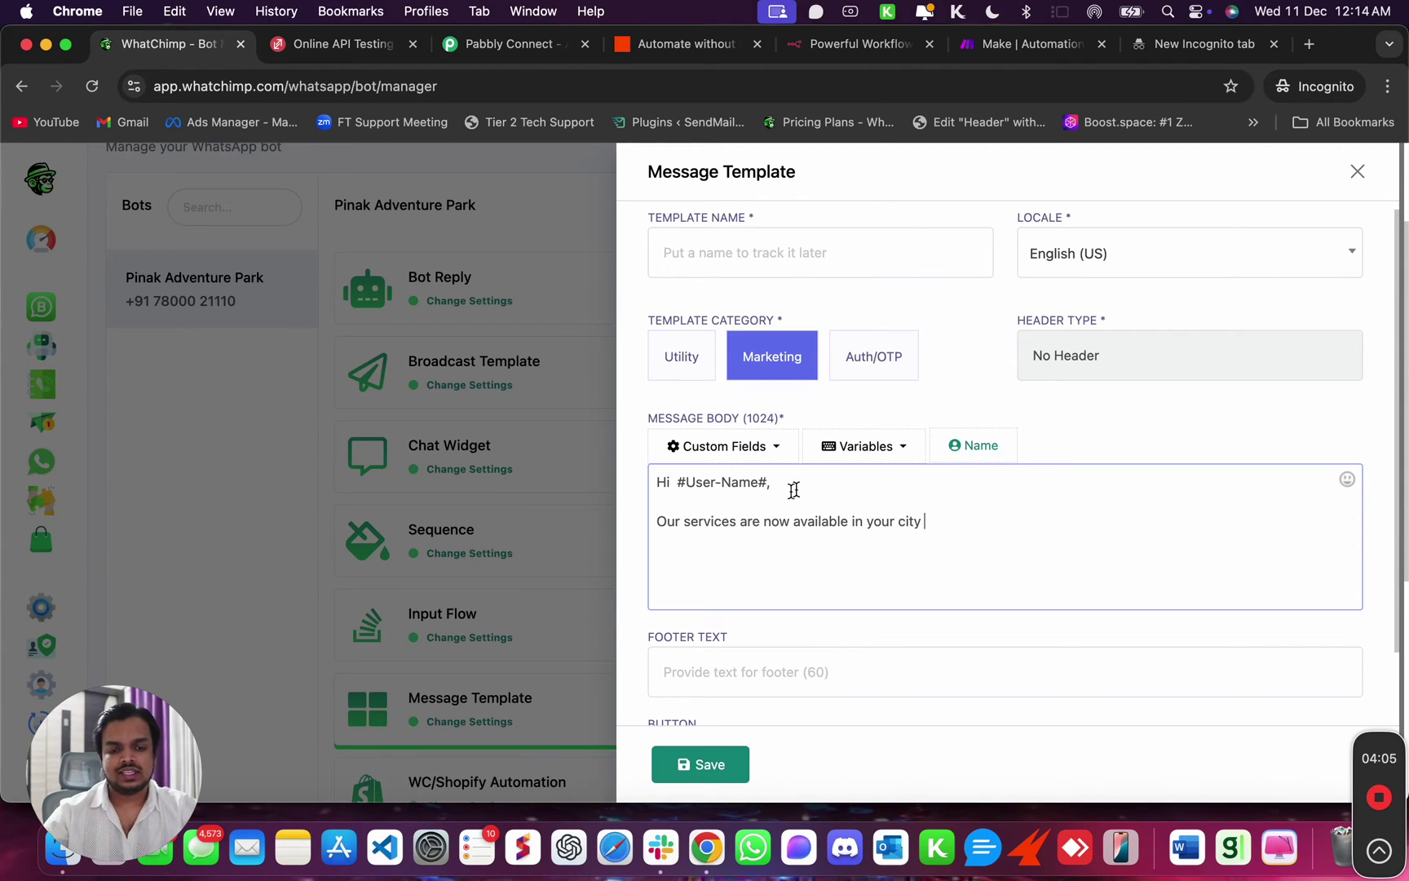
{"action": "left_click", "coordinate": [870, 446]}
{"action": "left_click", "coordinate": [857, 499]}
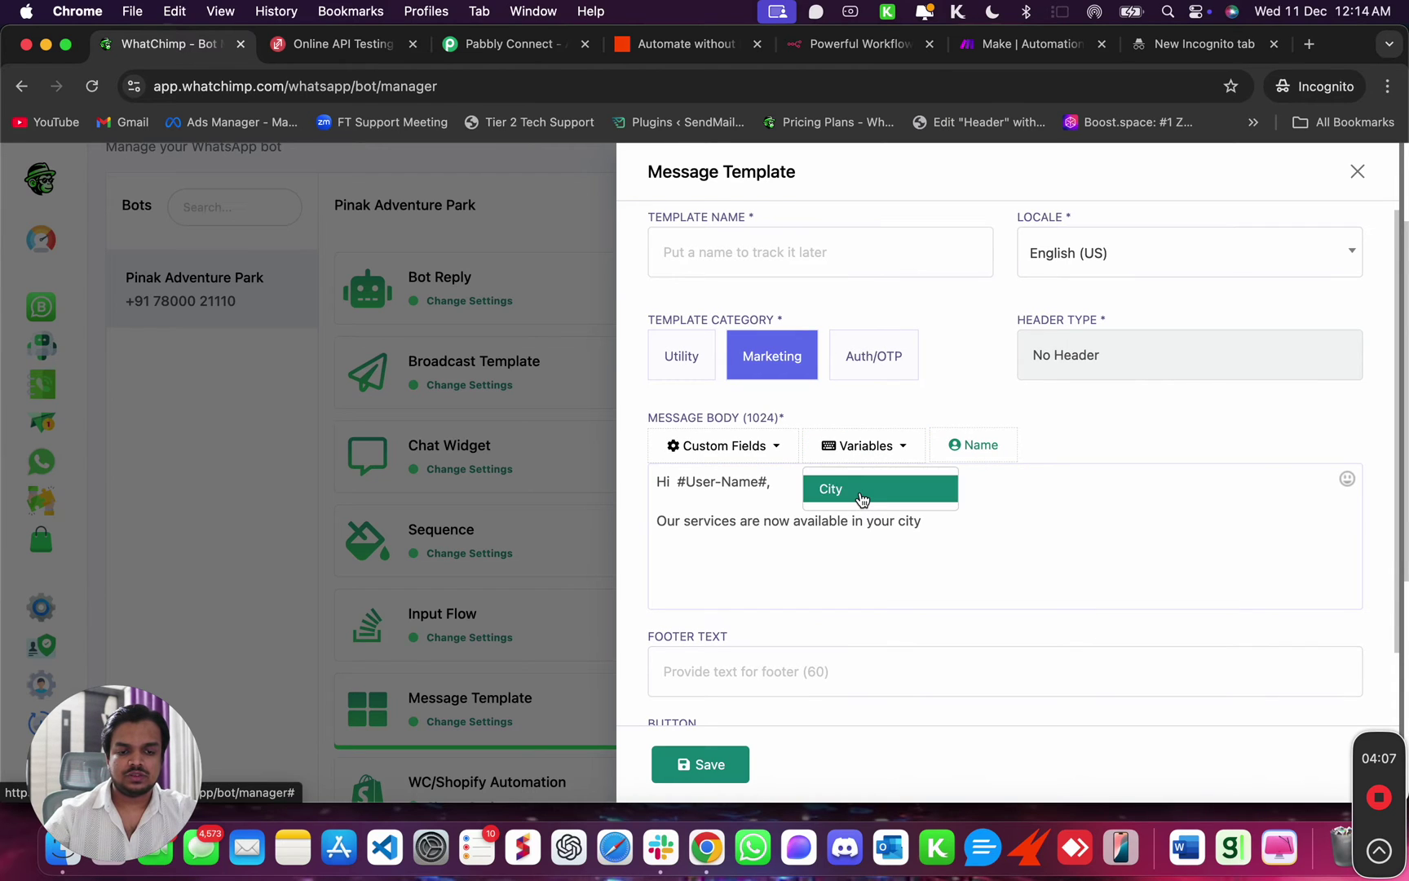
{"action": "left_click", "coordinate": [773, 257]}
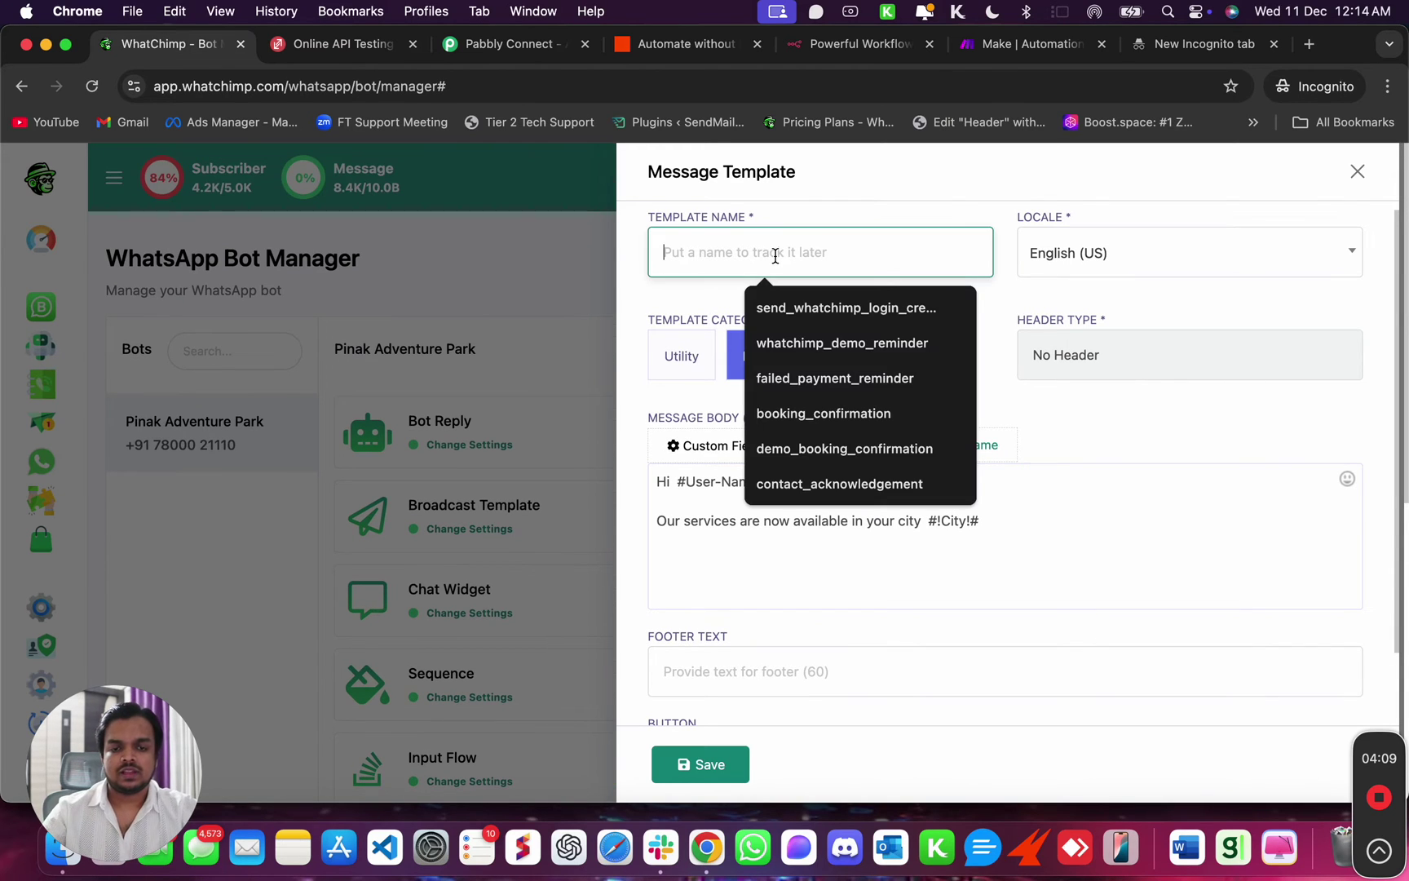
- Name the template 'city_marketing' and save, which raises a variable-placement error
{"action": "type", "text": "city_marketing"}
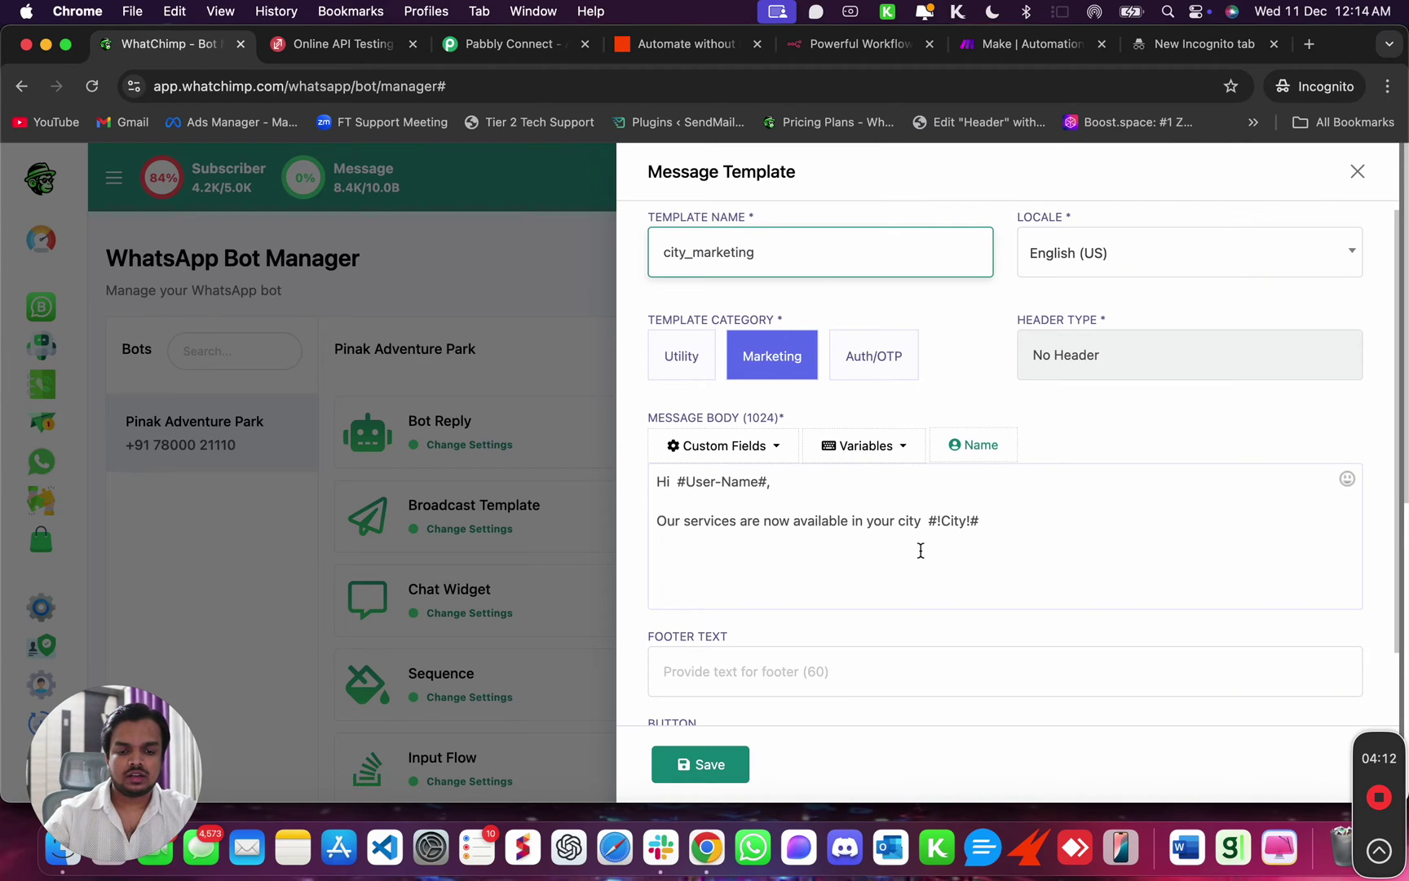
{"action": "scroll", "coordinate": [919, 555], "scroll_direction": "down", "scroll_amount": 2}
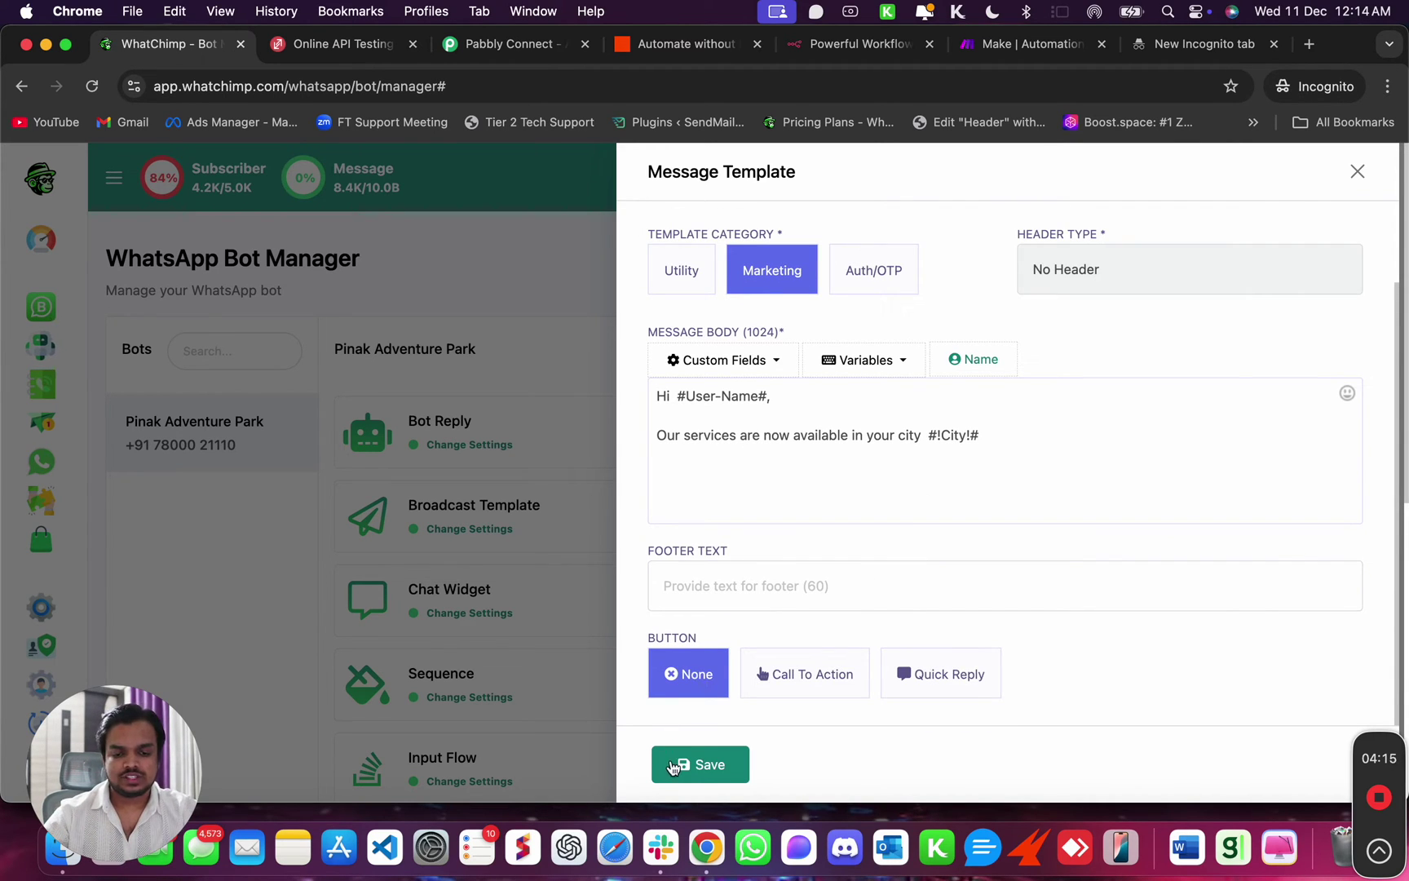
{"action": "scroll", "coordinate": [771, 384], "scroll_direction": "up", "scroll_amount": 2}
{"action": "scroll", "coordinate": [771, 383], "scroll_direction": "down", "scroll_amount": 2}
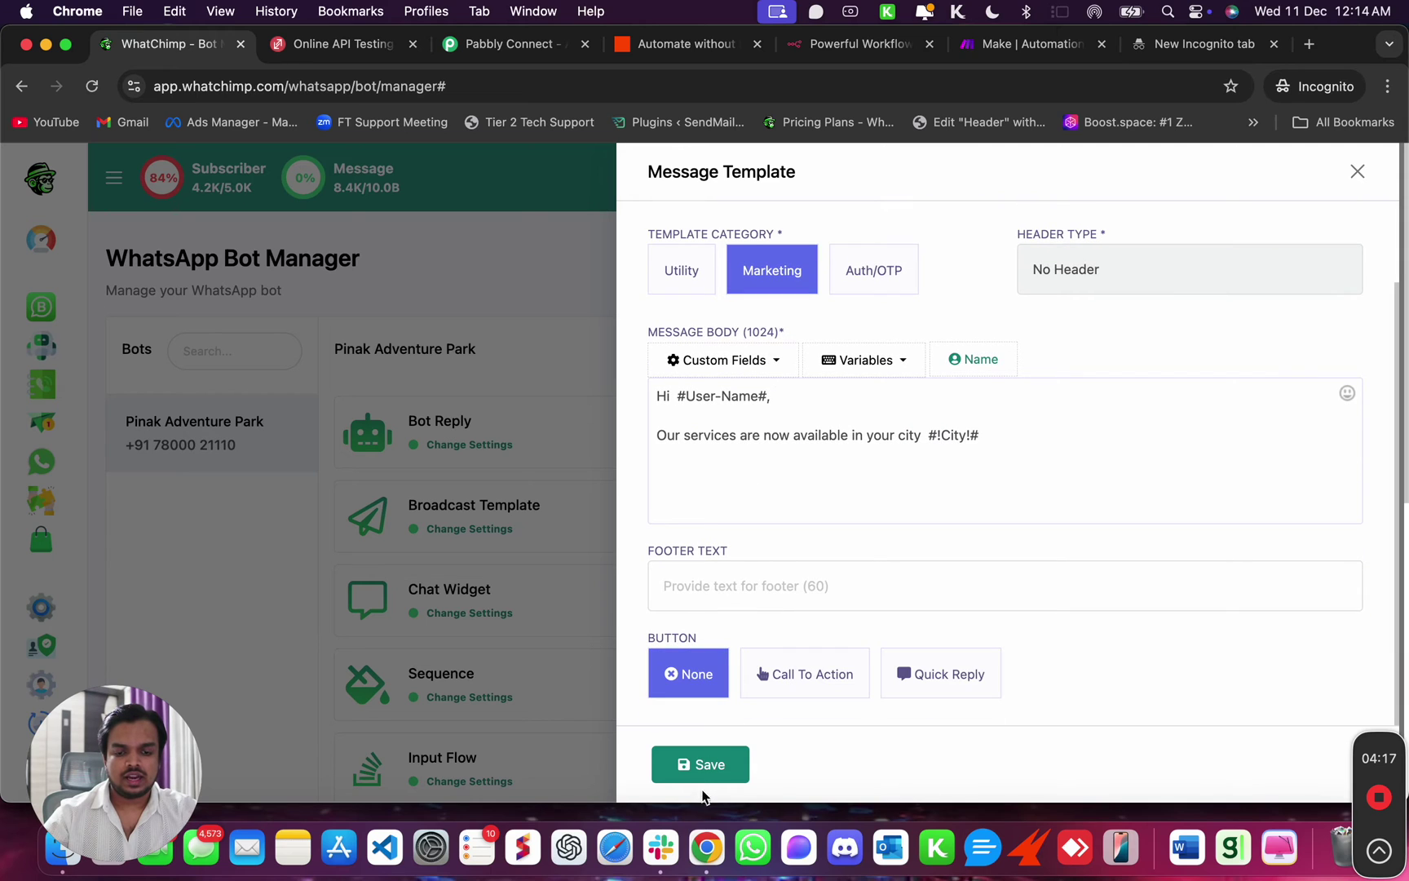
{"action": "left_click", "coordinate": [726, 767]}
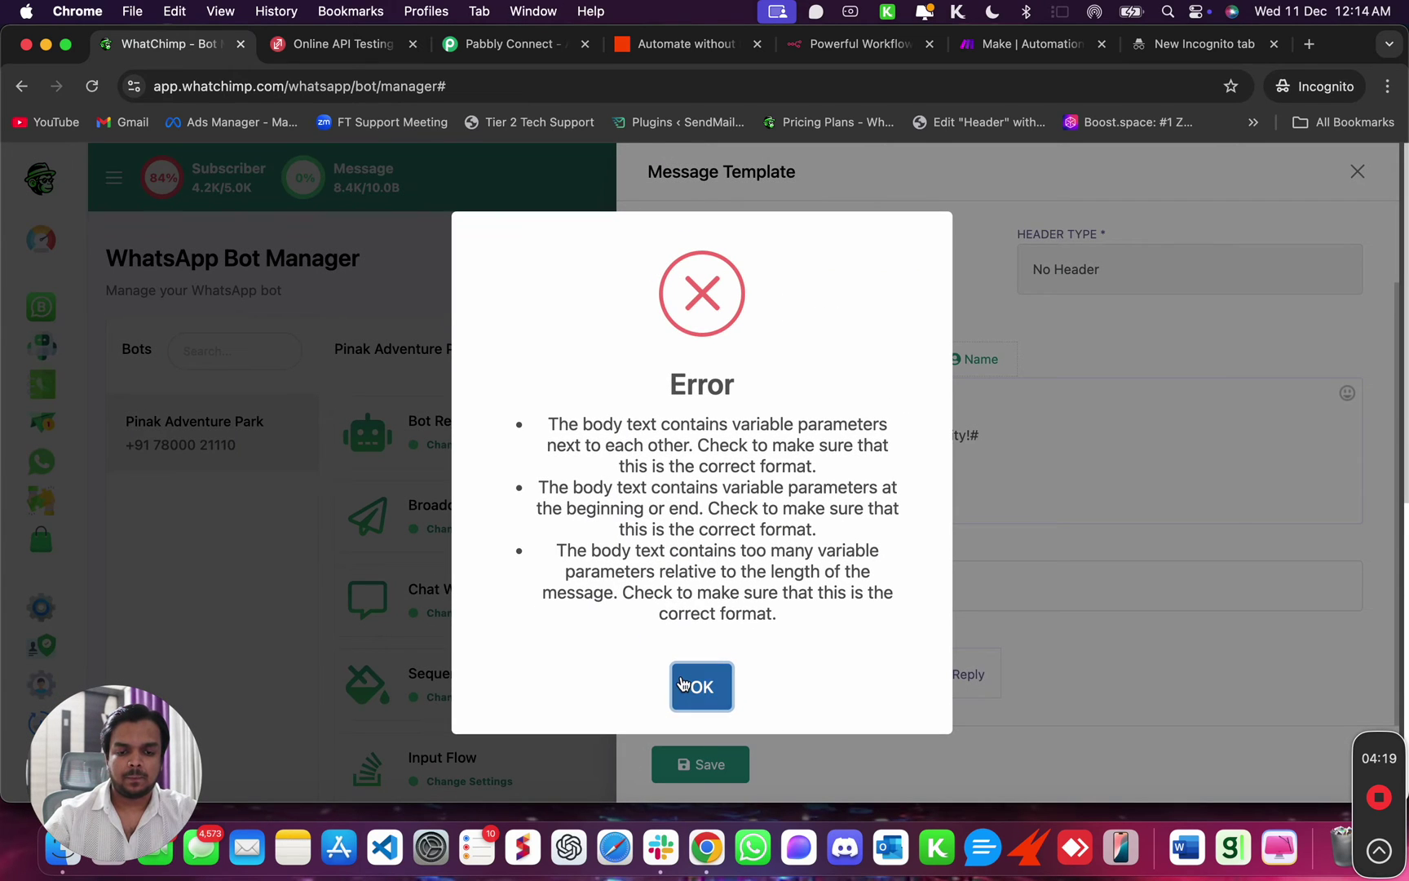
- Dismiss the error, add a 'Thank you' line after the City variable, and save
{"action": "left_click", "coordinate": [688, 683]}
{"action": "left_click", "coordinate": [1010, 437]}
{"action": "key", "text": "Return"}
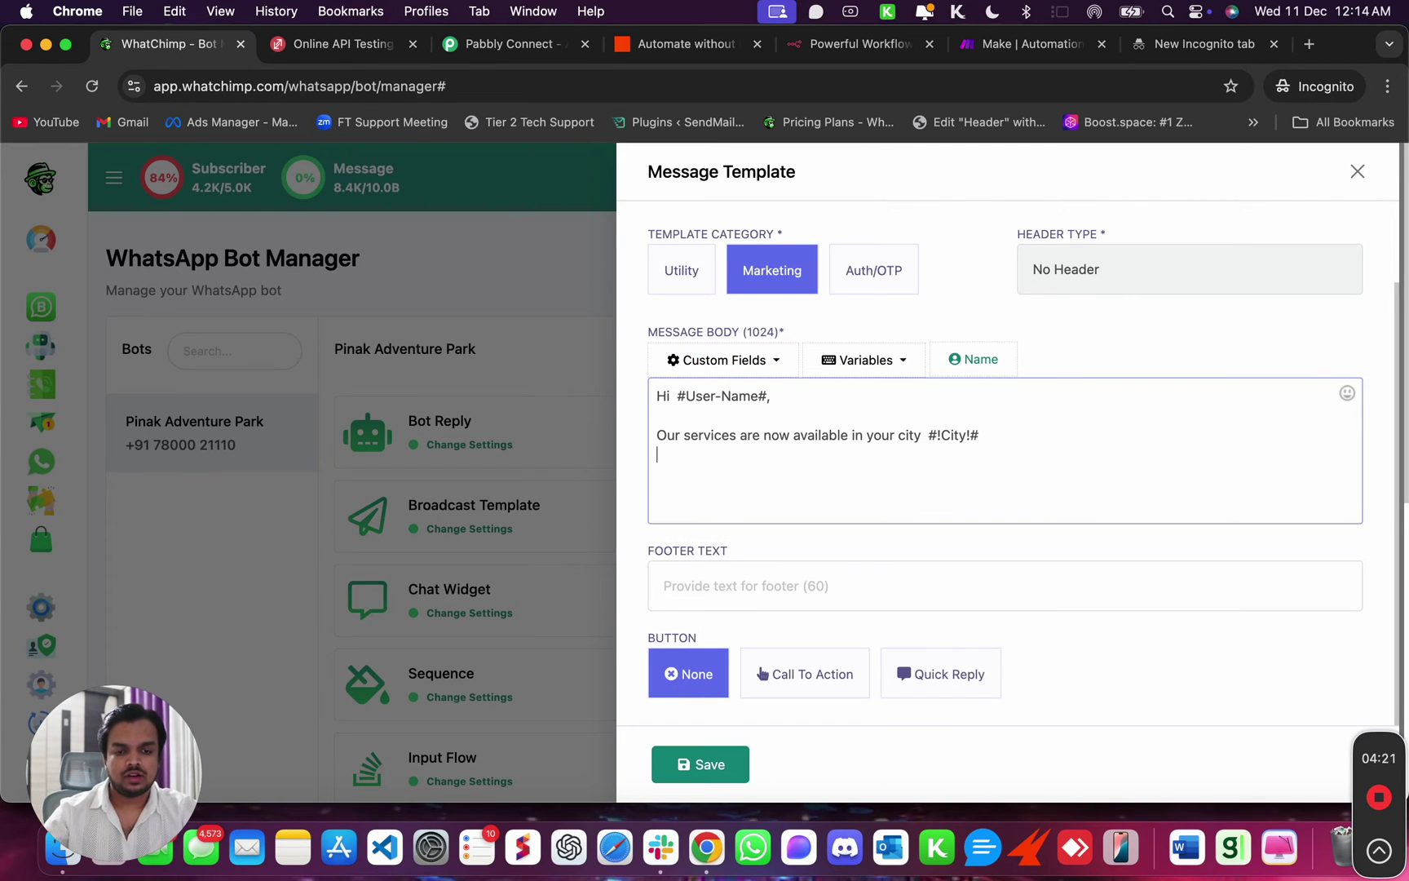
{"action": "type", "text": "Thank you"}
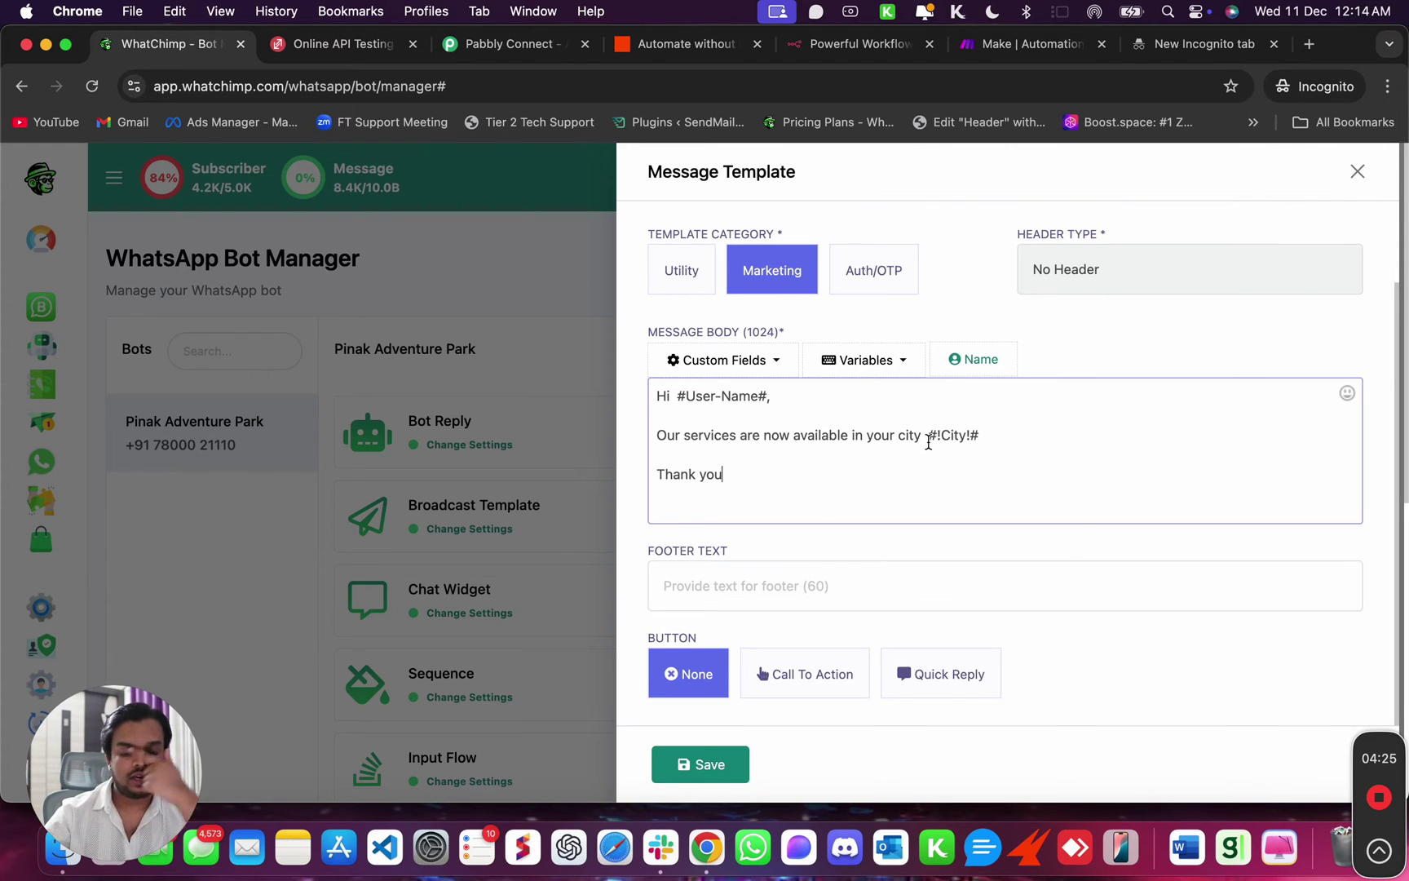
{"action": "left_click_drag", "start_coordinate": [929, 441], "coordinate": [986, 441]}
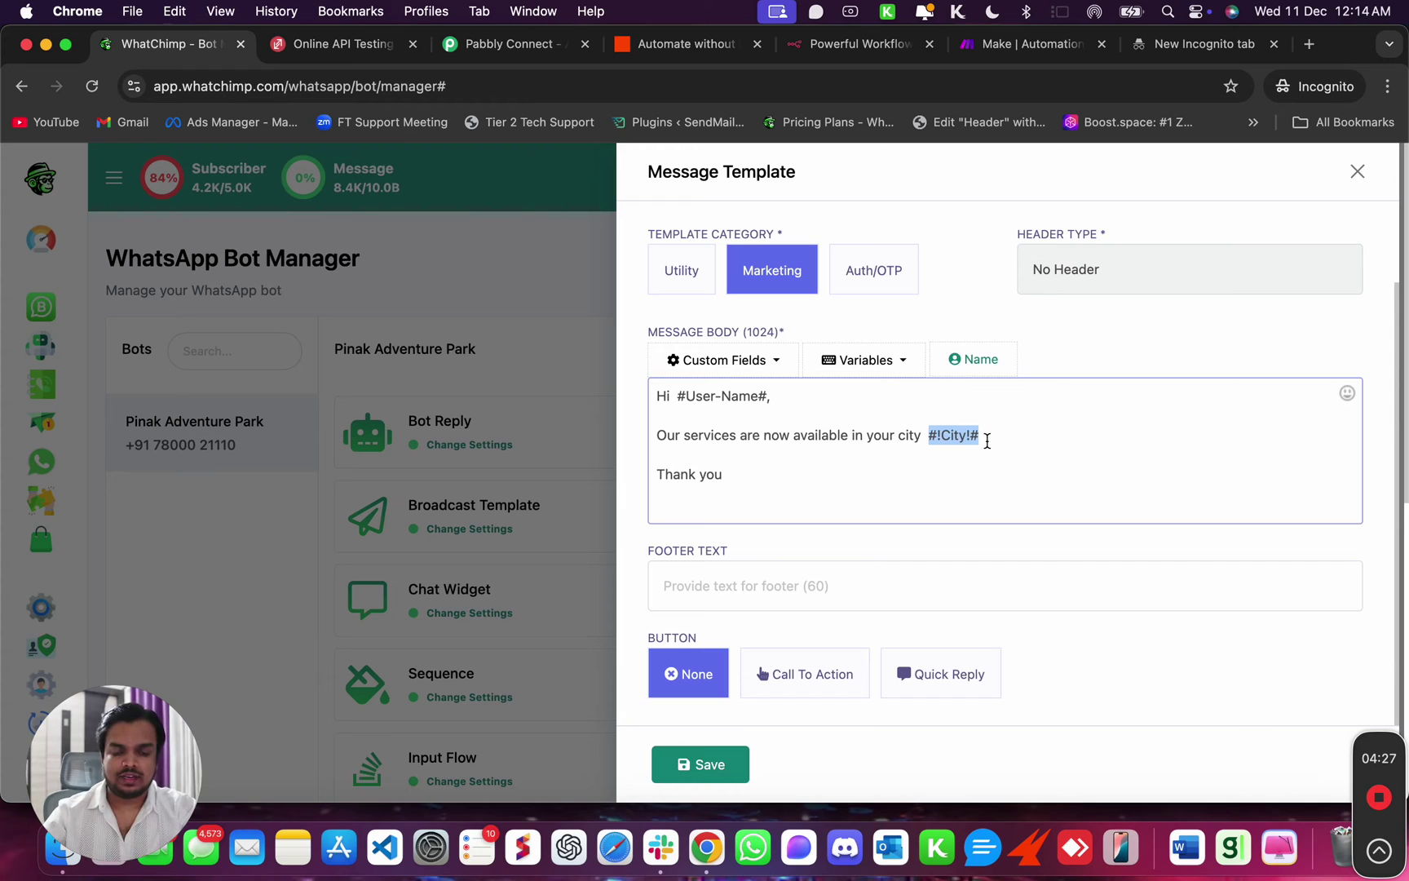
{"action": "left_click_drag", "start_coordinate": [657, 474], "coordinate": [715, 478]}
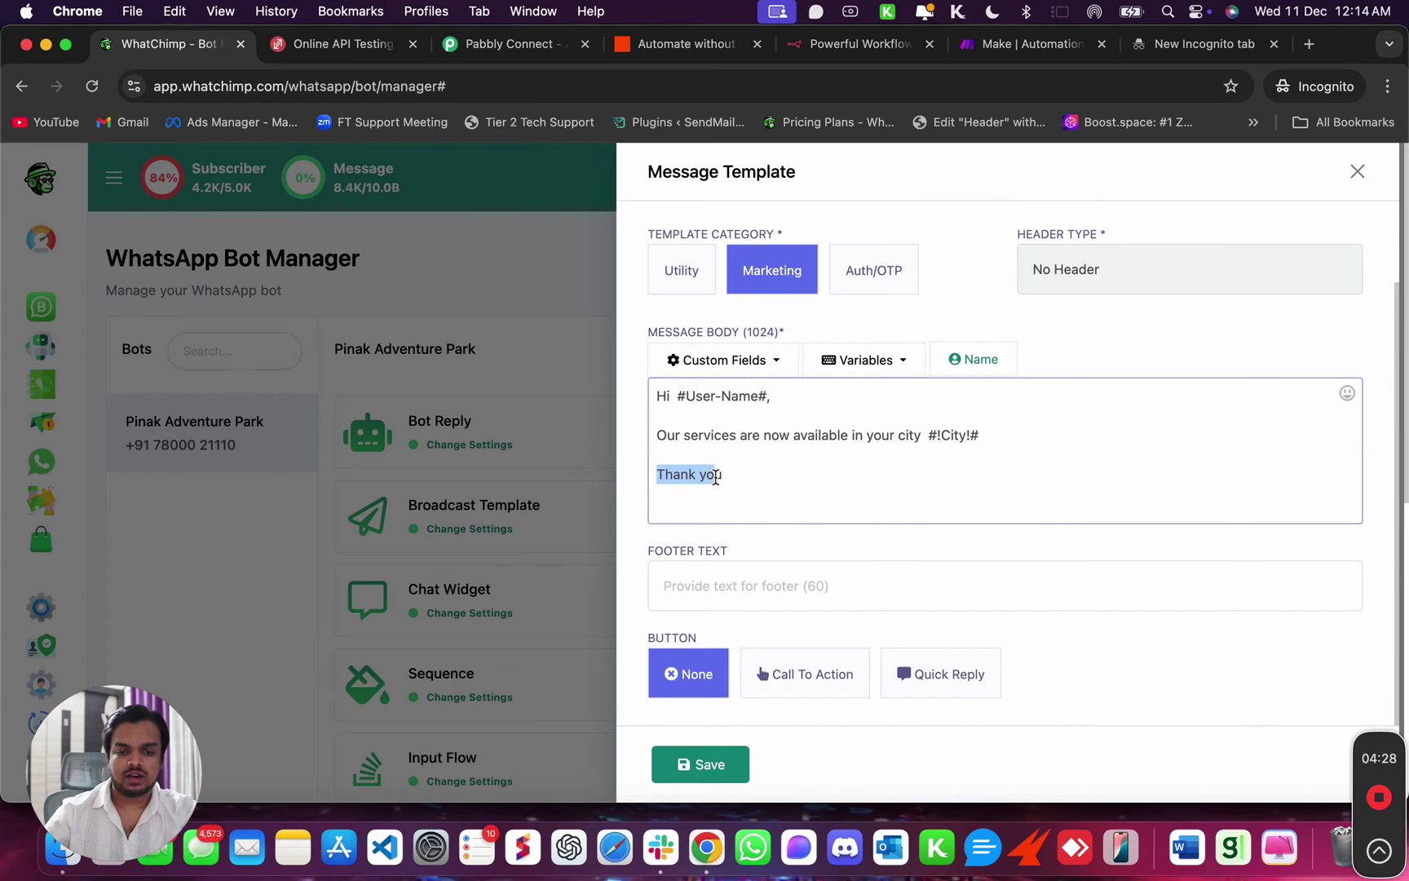
{"action": "left_click", "coordinate": [699, 749]}
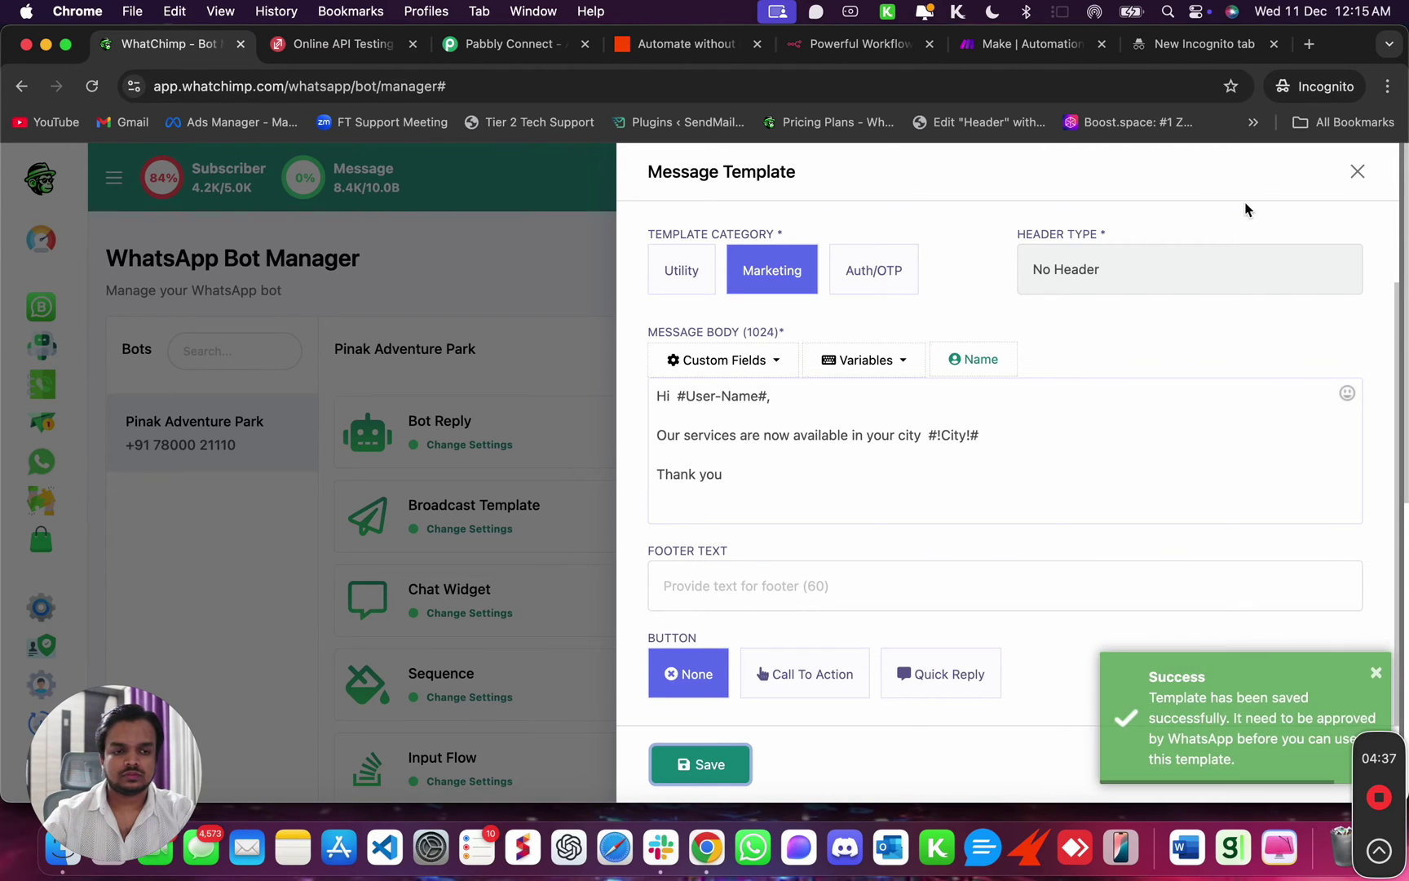
- Close the template form and re-sync templates until city_marketing's status shows Approved
{"action": "left_click", "coordinate": [1357, 172]}
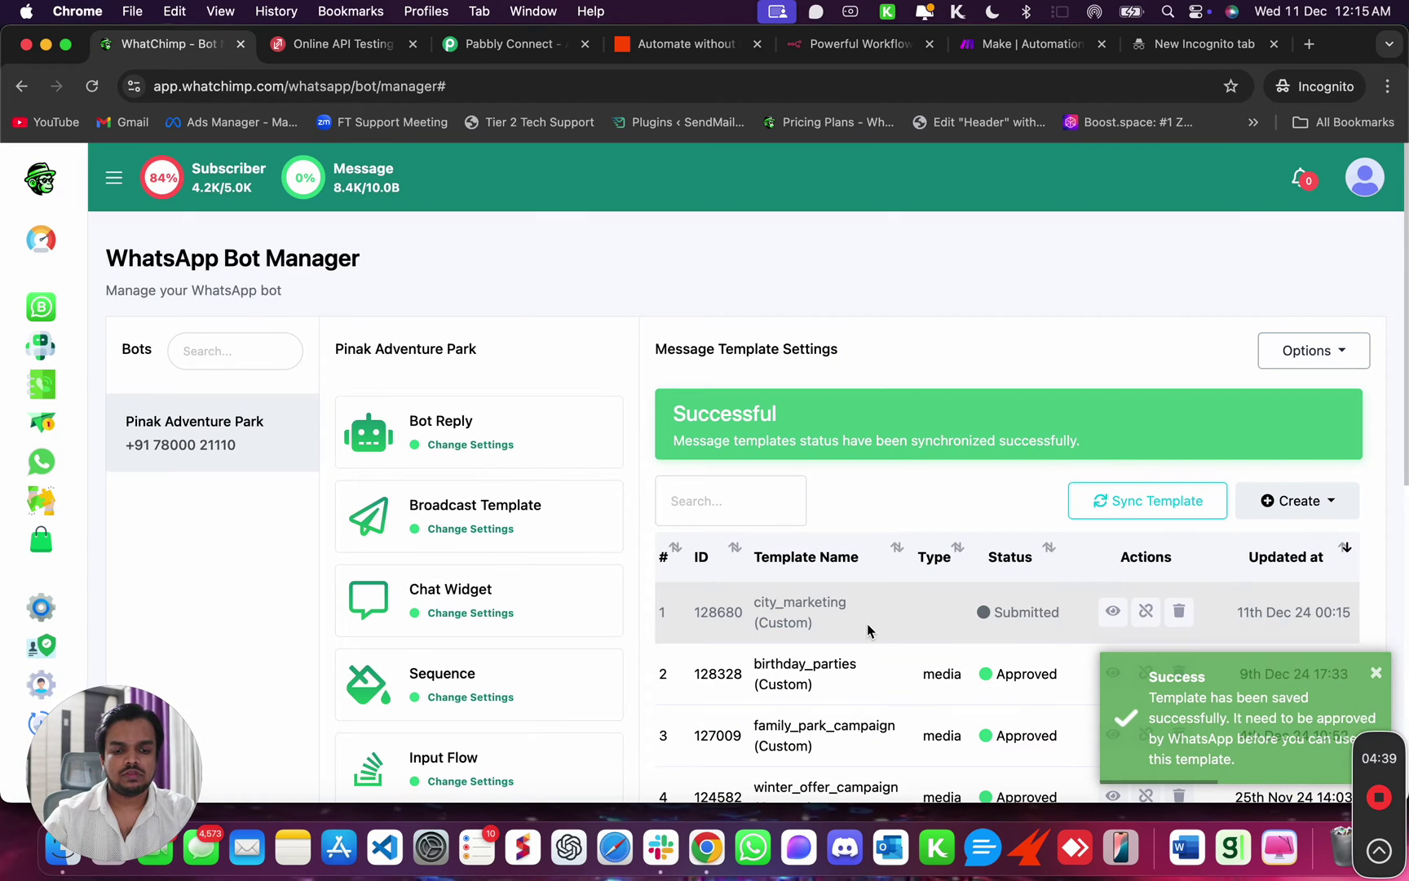
{"action": "left_click", "coordinate": [1109, 499]}
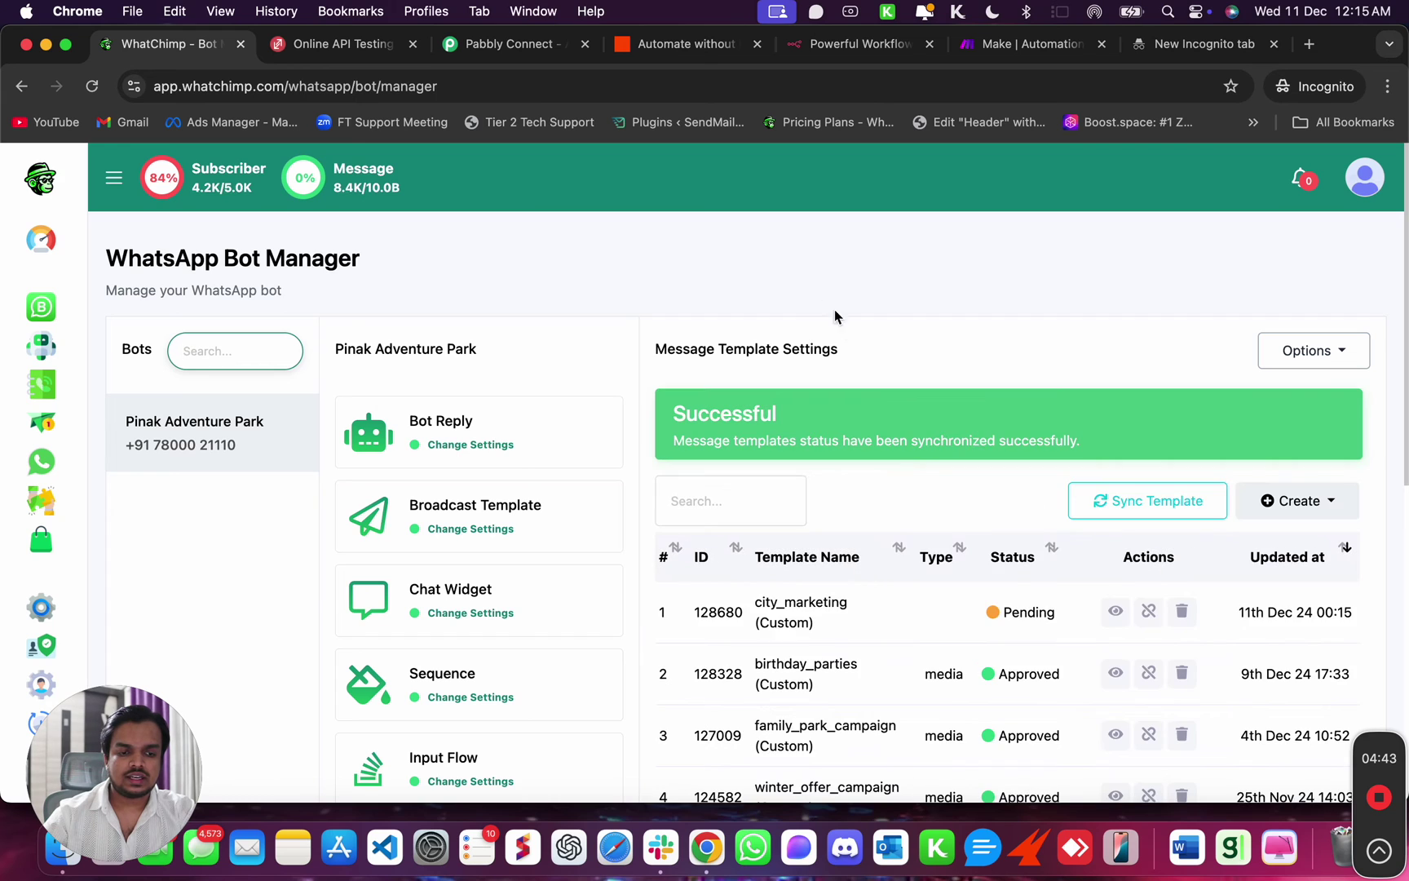
{"action": "left_click", "coordinate": [1005, 616]}
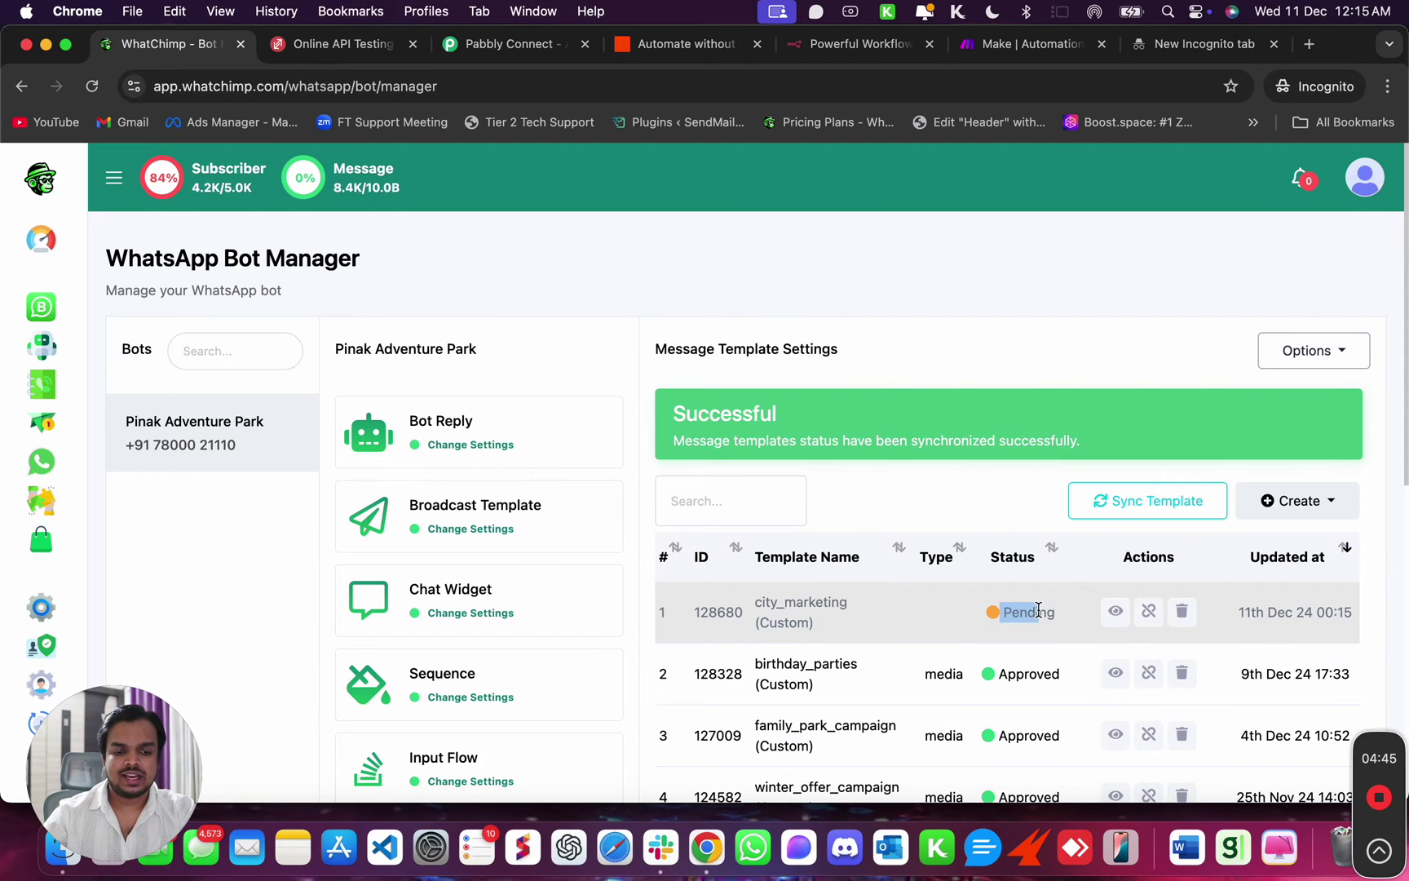
{"action": "left_click", "coordinate": [1146, 507]}
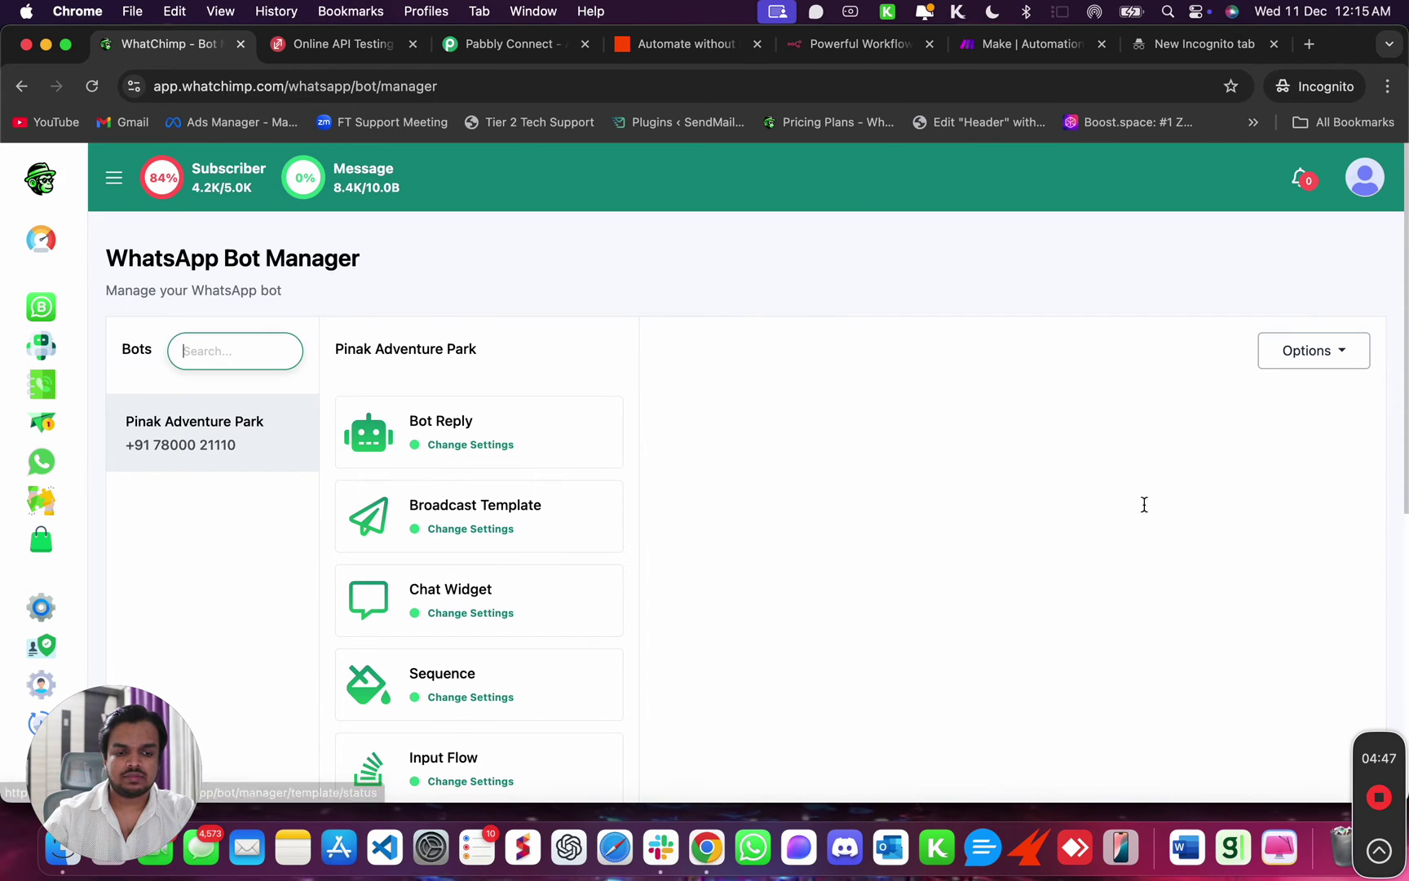
{"action": "scroll", "coordinate": [1091, 617], "scroll_direction": "down", "scroll_amount": 2}
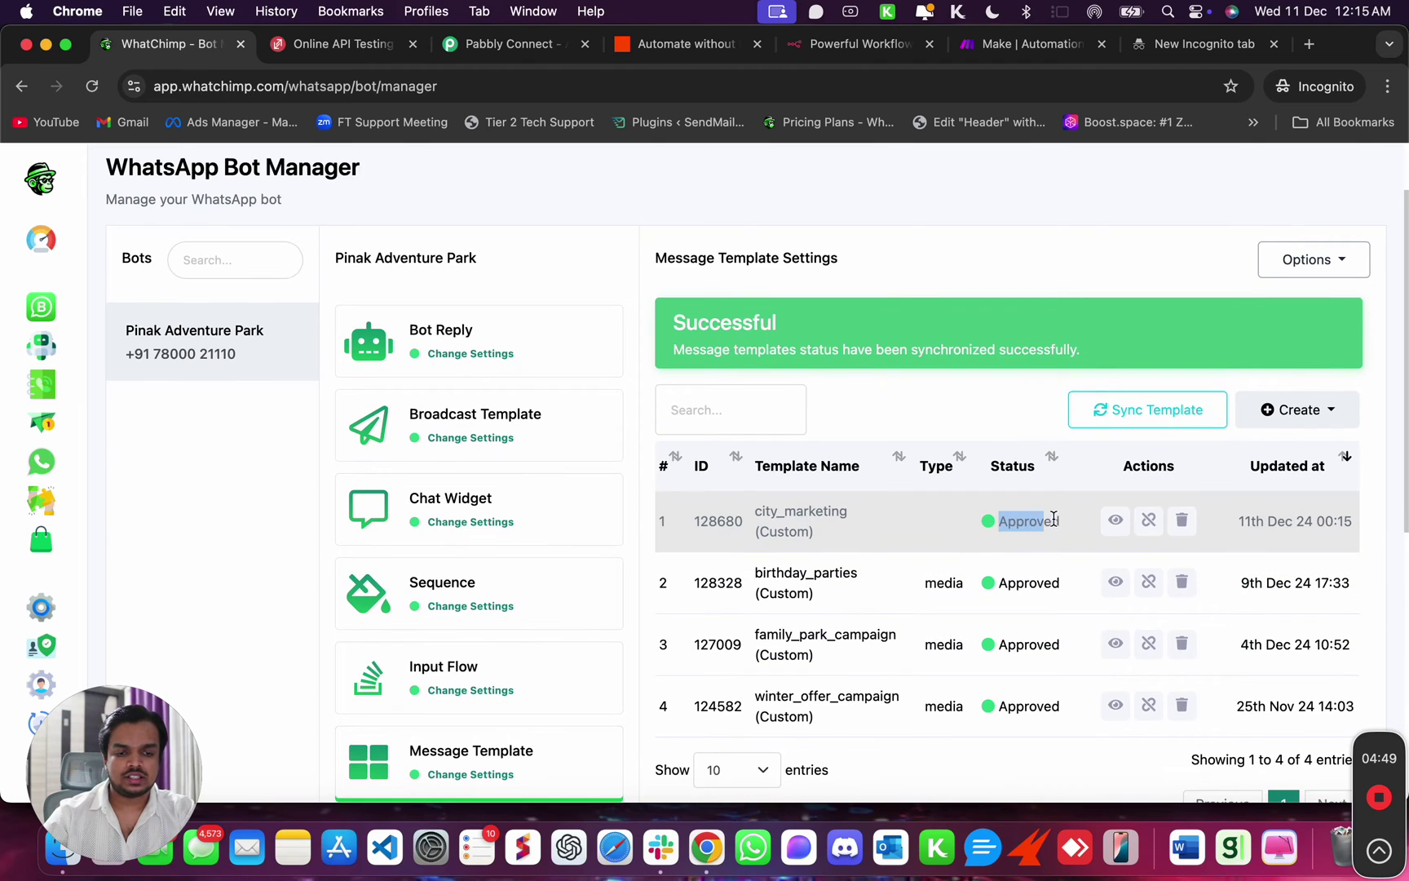
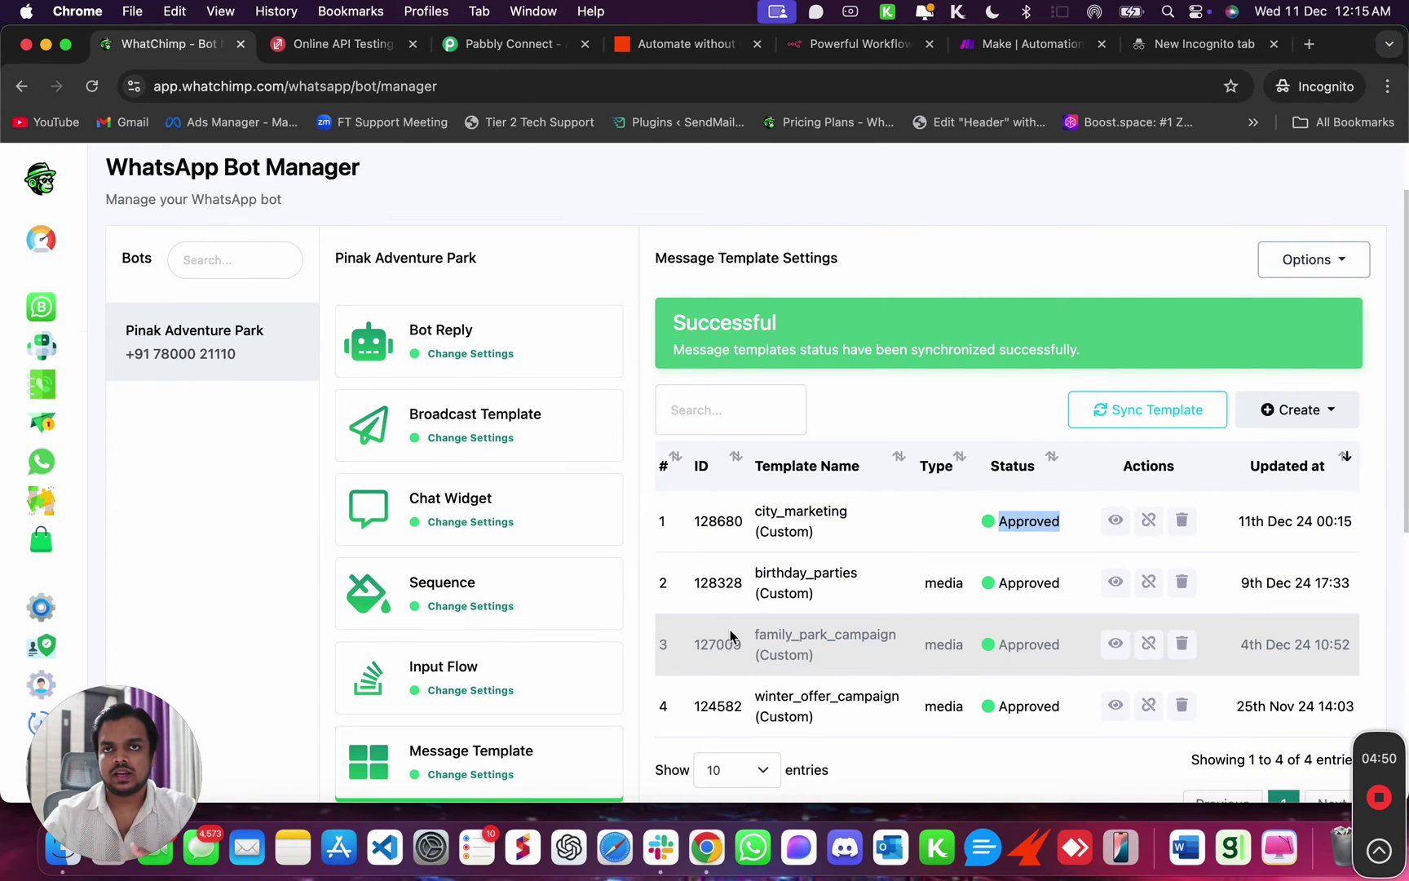
- Scroll up the synced Message Template list to check that city_marketing shows Approved
{"action": "scroll", "coordinate": [757, 369], "scroll_direction": "up", "scroll_amount": 3}
- Go to the Send Message section of the API Developer console from the account menu
{"action": "scroll", "coordinate": [757, 369], "scroll_direction": "down", "scroll_amount": 1}
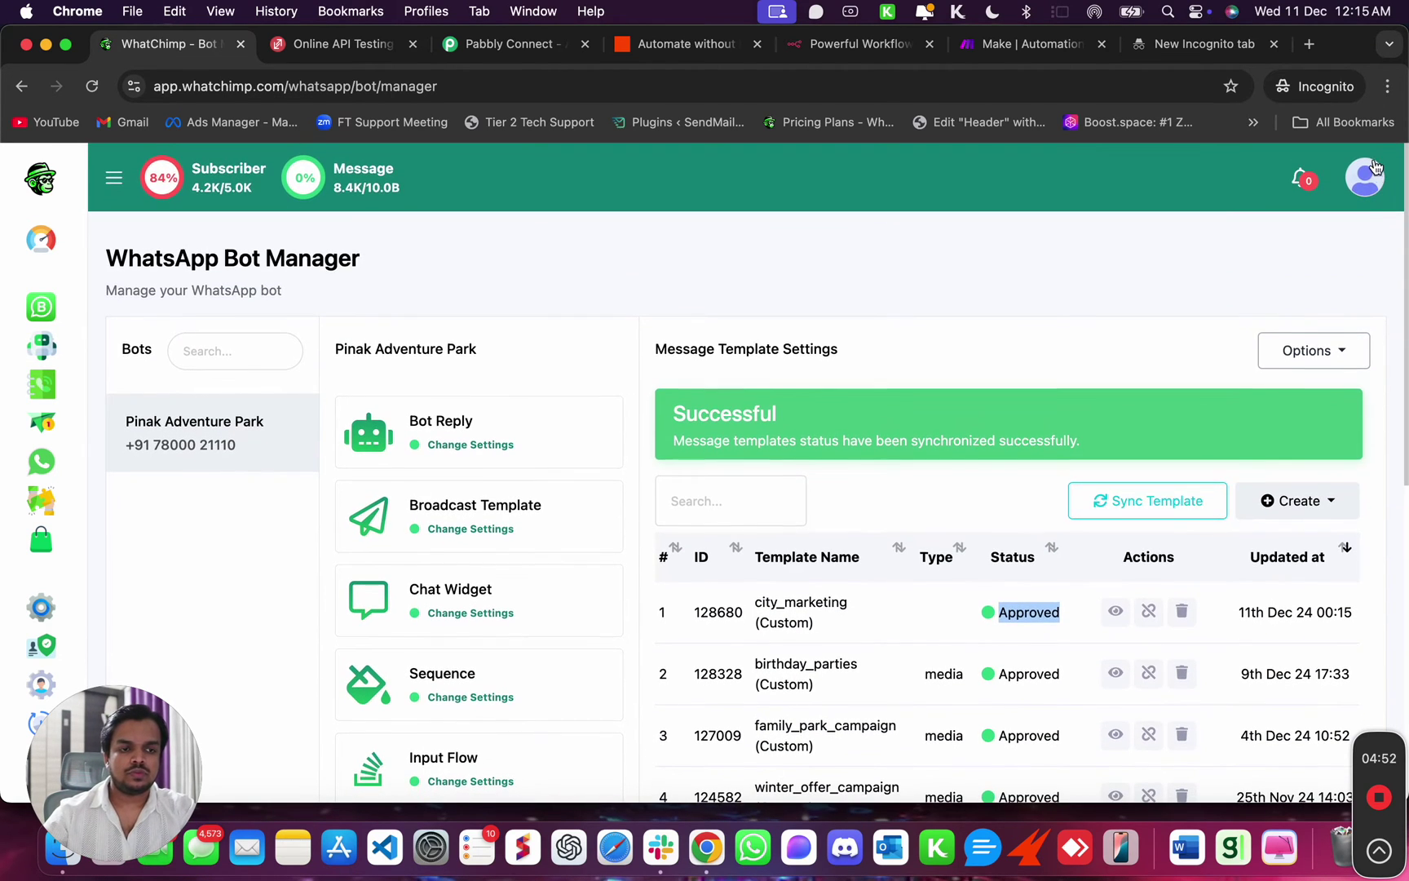
{"action": "left_click", "coordinate": [1365, 178]}
{"action": "left_click", "coordinate": [1299, 361]}
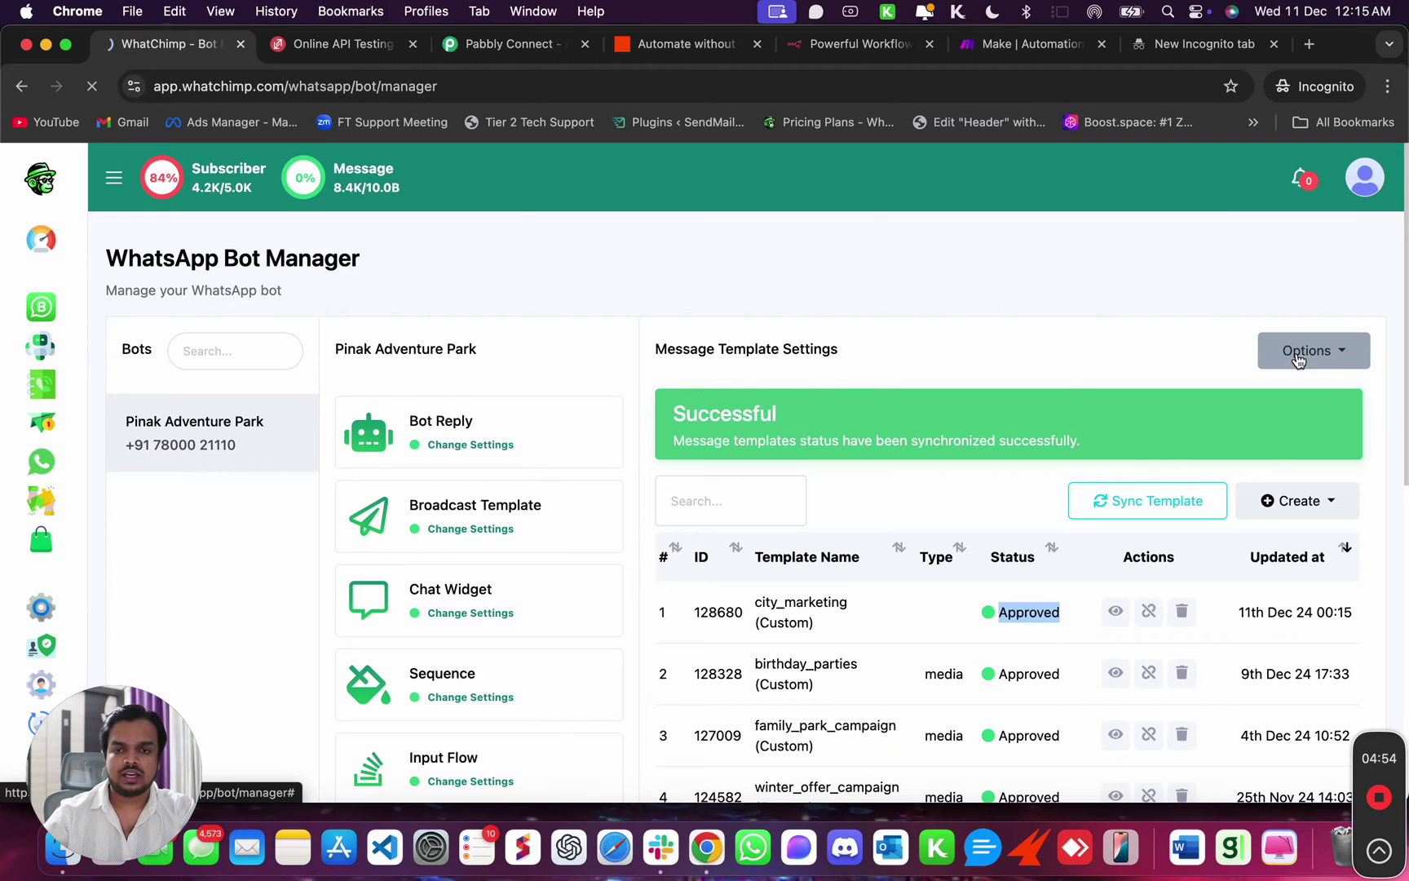
{"action": "scroll", "coordinate": [213, 583], "scroll_direction": "down", "scroll_amount": 2}
{"action": "scroll", "coordinate": [220, 481], "scroll_direction": "up", "scroll_amount": 2}
{"action": "left_click", "coordinate": [219, 355]}
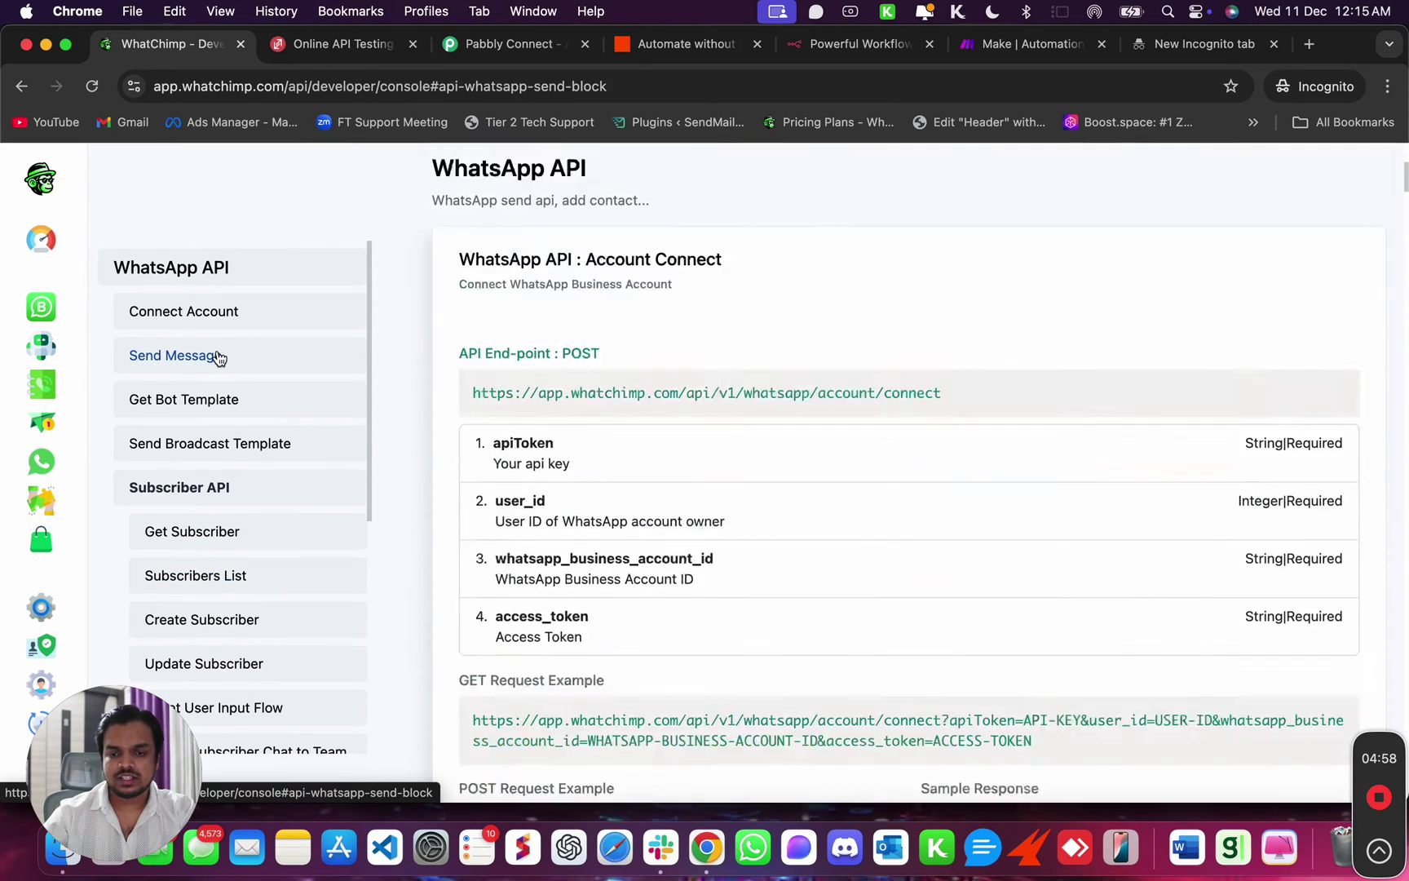
- Generate the API end-point for city_marketing with CITY set to 'New York'
{"action": "scroll", "coordinate": [587, 620], "scroll_direction": "down", "scroll_amount": 3}
{"action": "scroll", "coordinate": [590, 672], "scroll_direction": "down", "scroll_amount": 10}
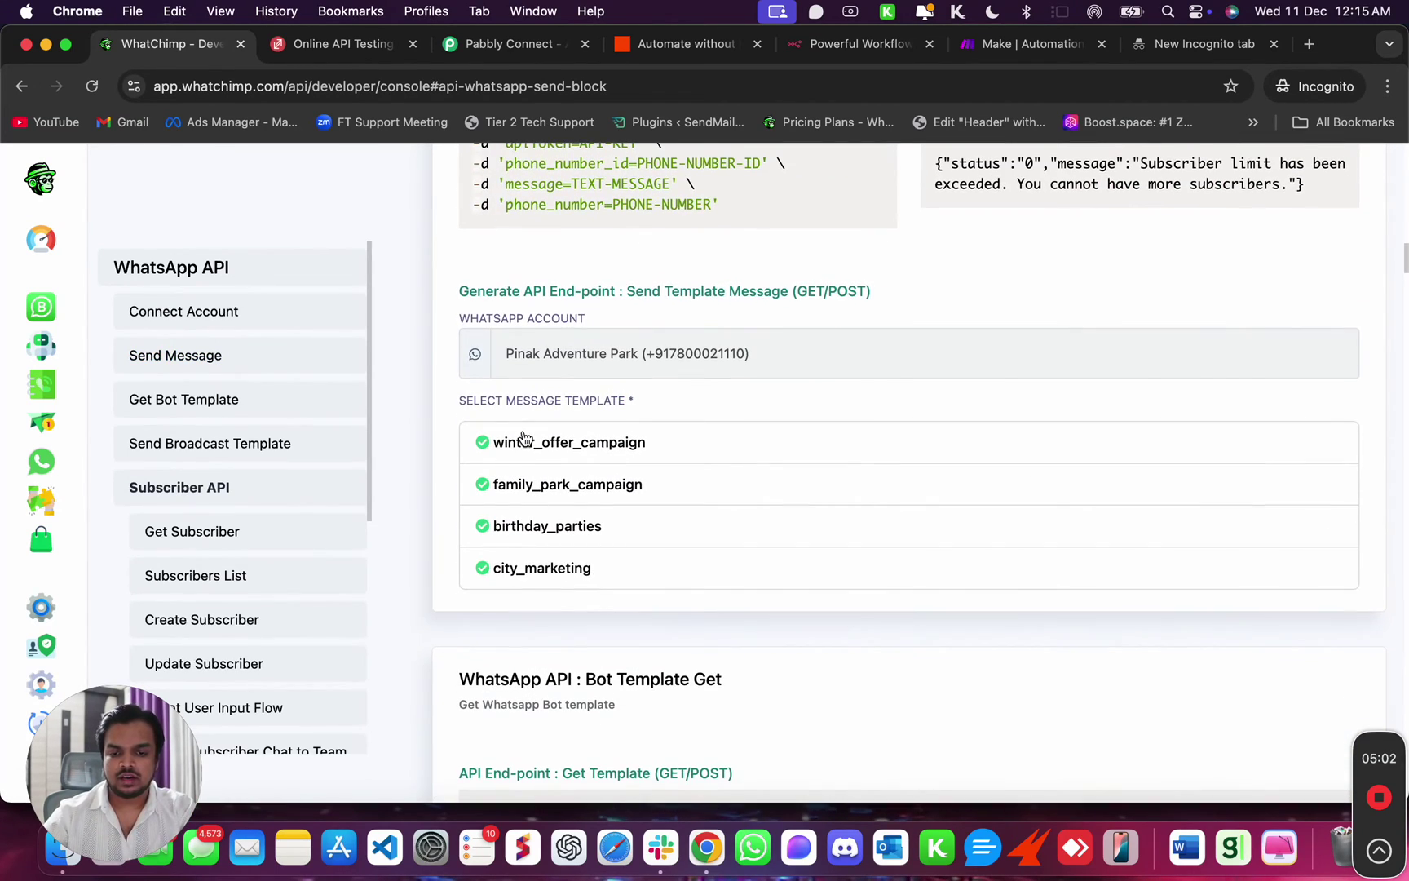
{"action": "left_click", "coordinate": [516, 571]}
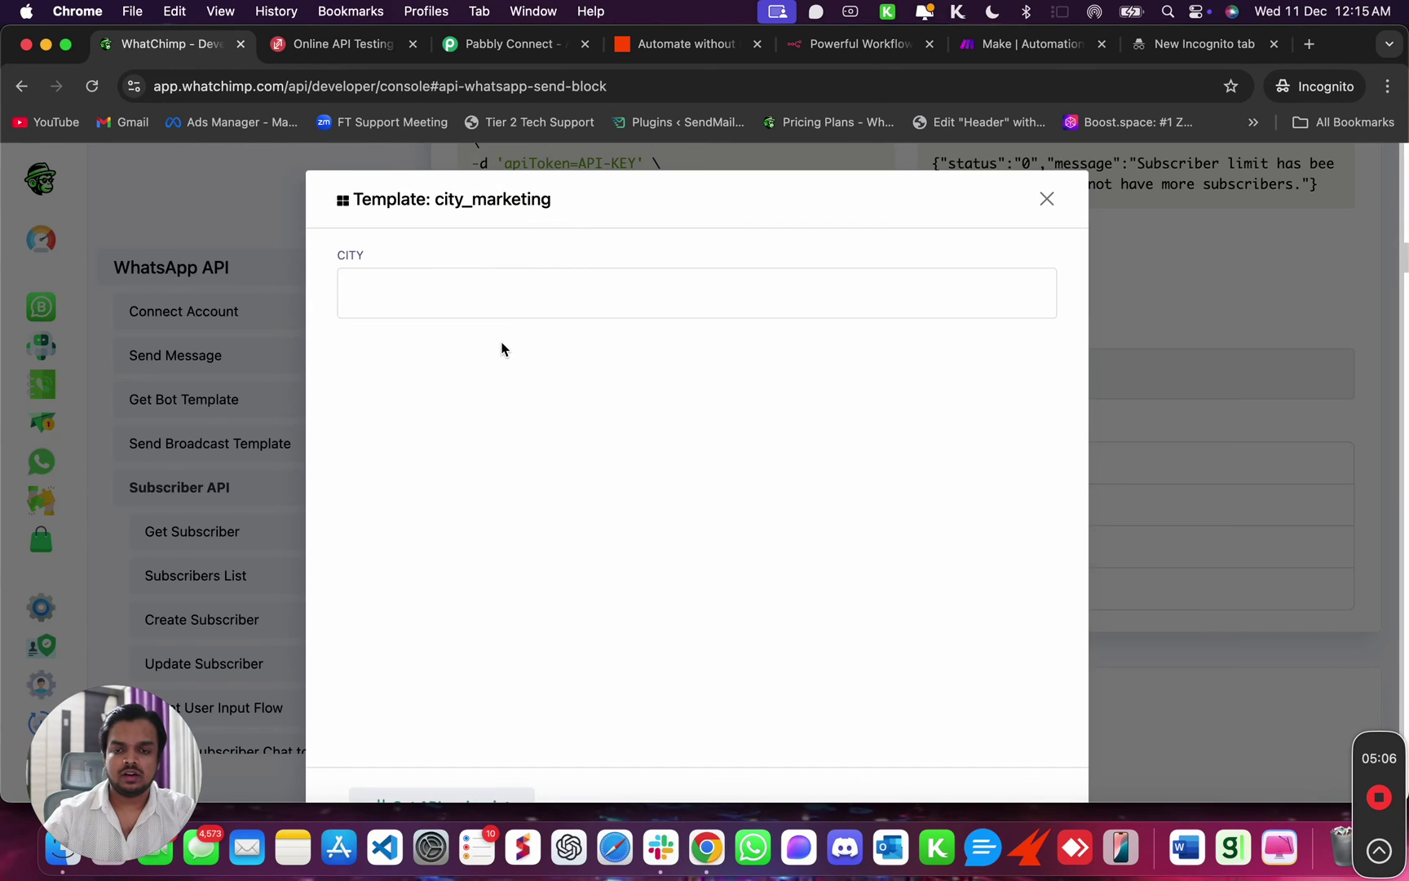
{"action": "left_click", "coordinate": [506, 301]}
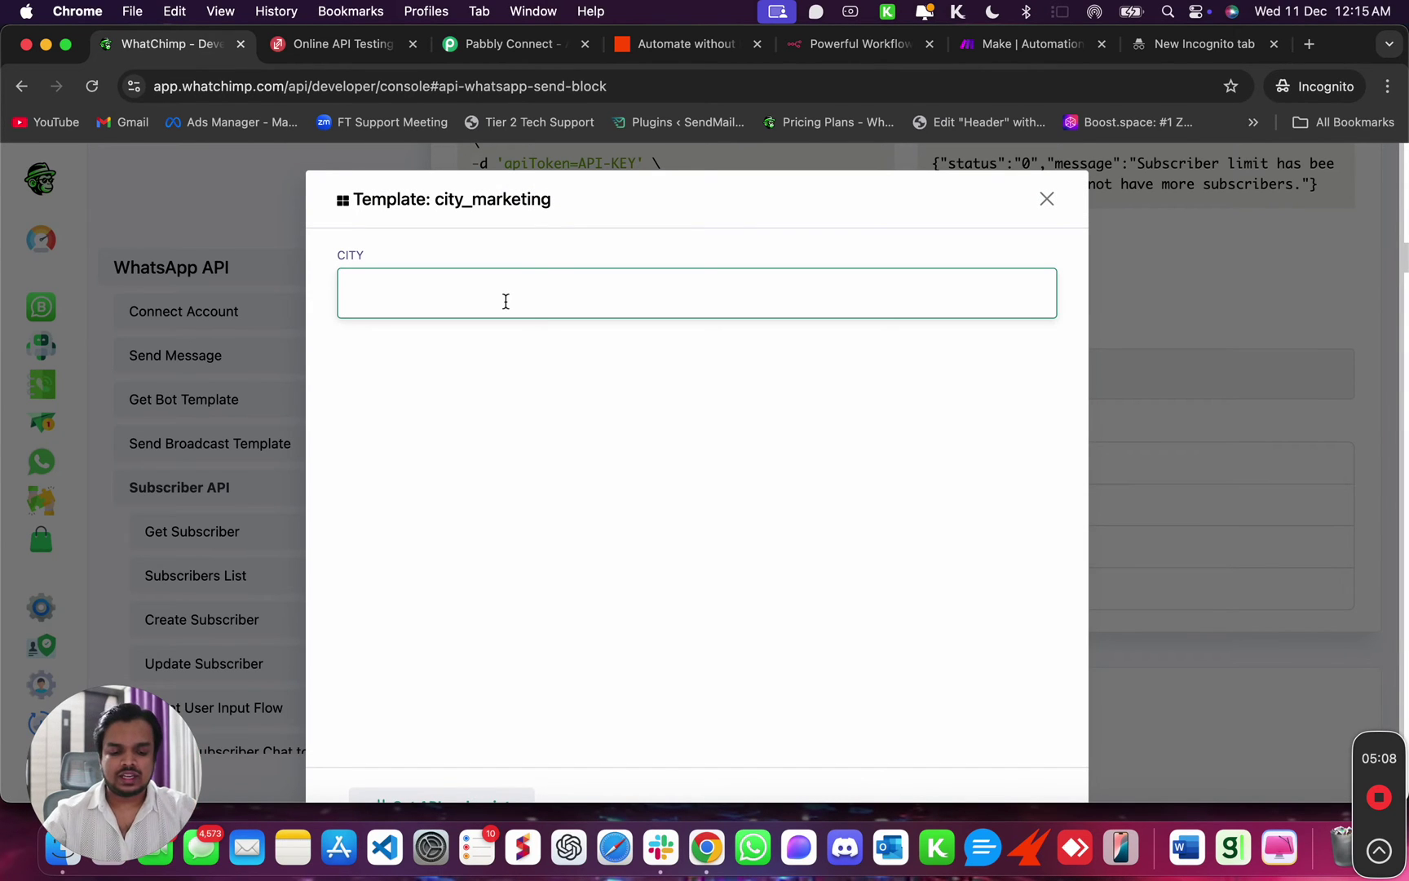
{"action": "type", "text": "New York"}
{"action": "scroll", "coordinate": [547, 342], "scroll_direction": "down", "scroll_amount": 2}
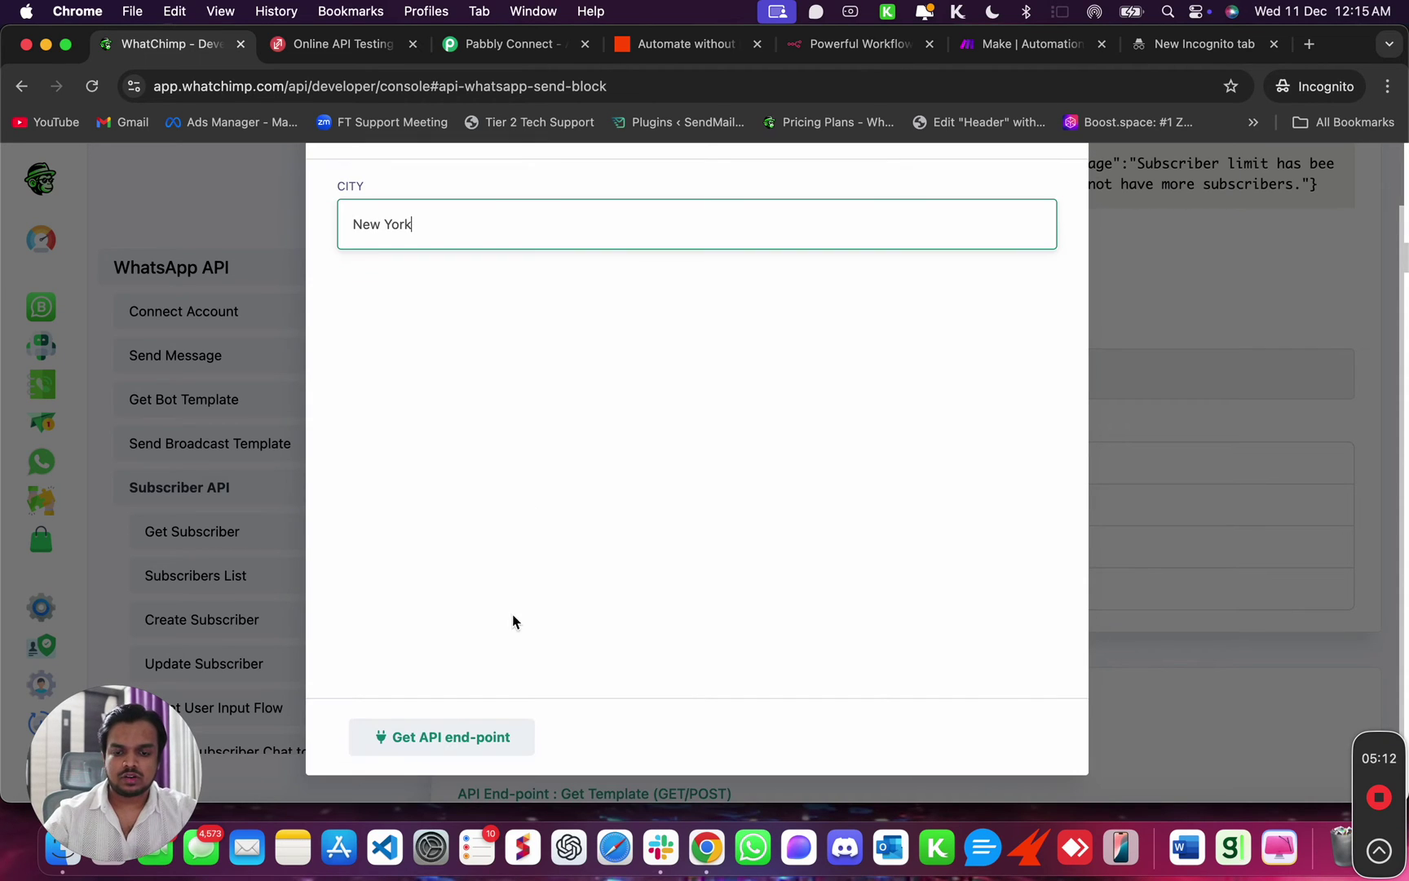
{"action": "left_click", "coordinate": [439, 731]}
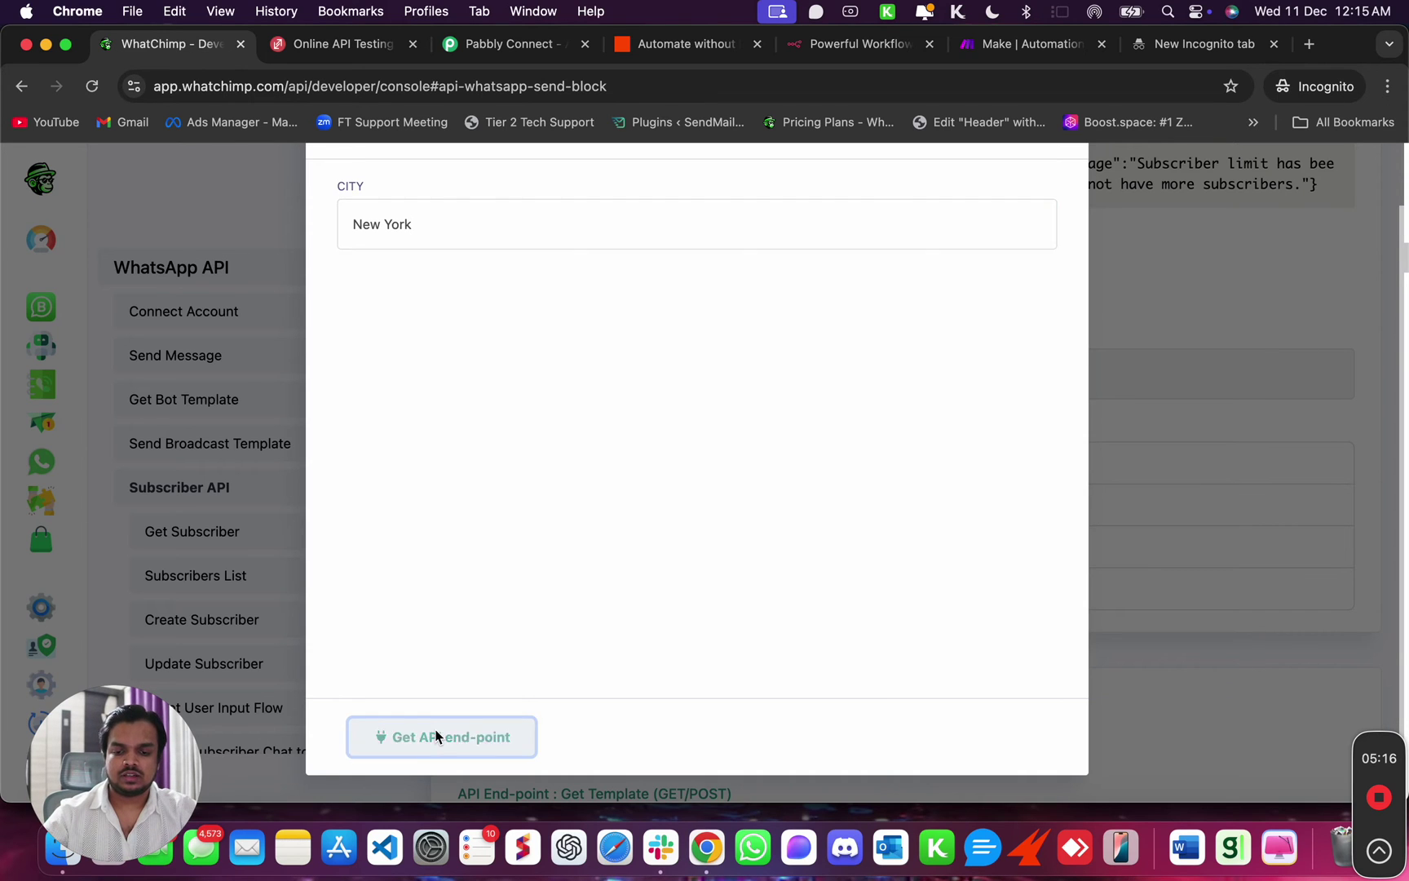
- Select the full Get Request Example URL and switch to the ReqBin tab
{"action": "scroll", "coordinate": [654, 563], "scroll_direction": "down", "scroll_amount": 3}
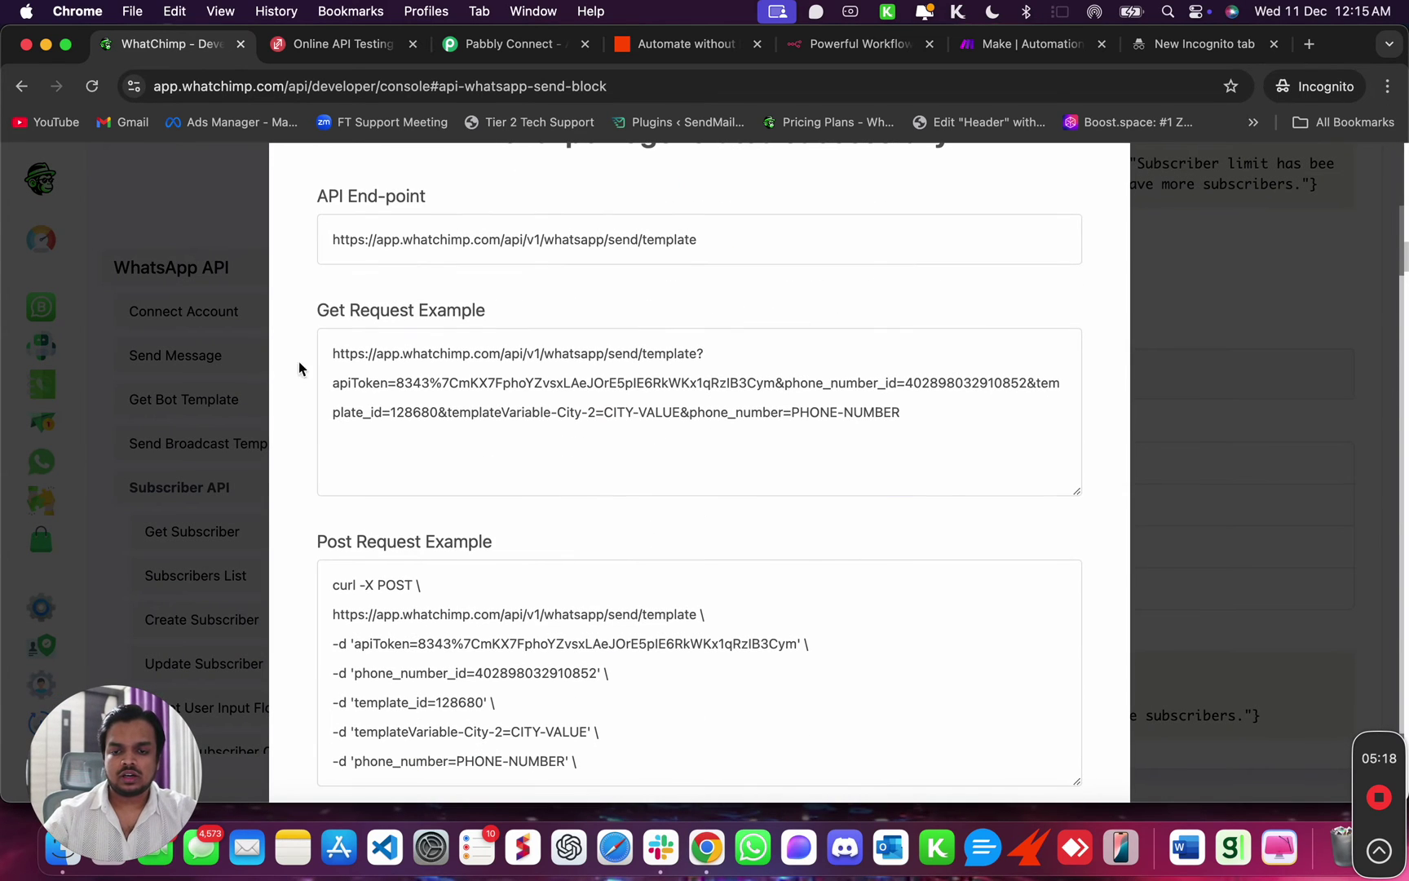
{"action": "left_click", "coordinate": [323, 346]}
{"action": "left_click_drag", "start_coordinate": [324, 347], "coordinate": [903, 466]}
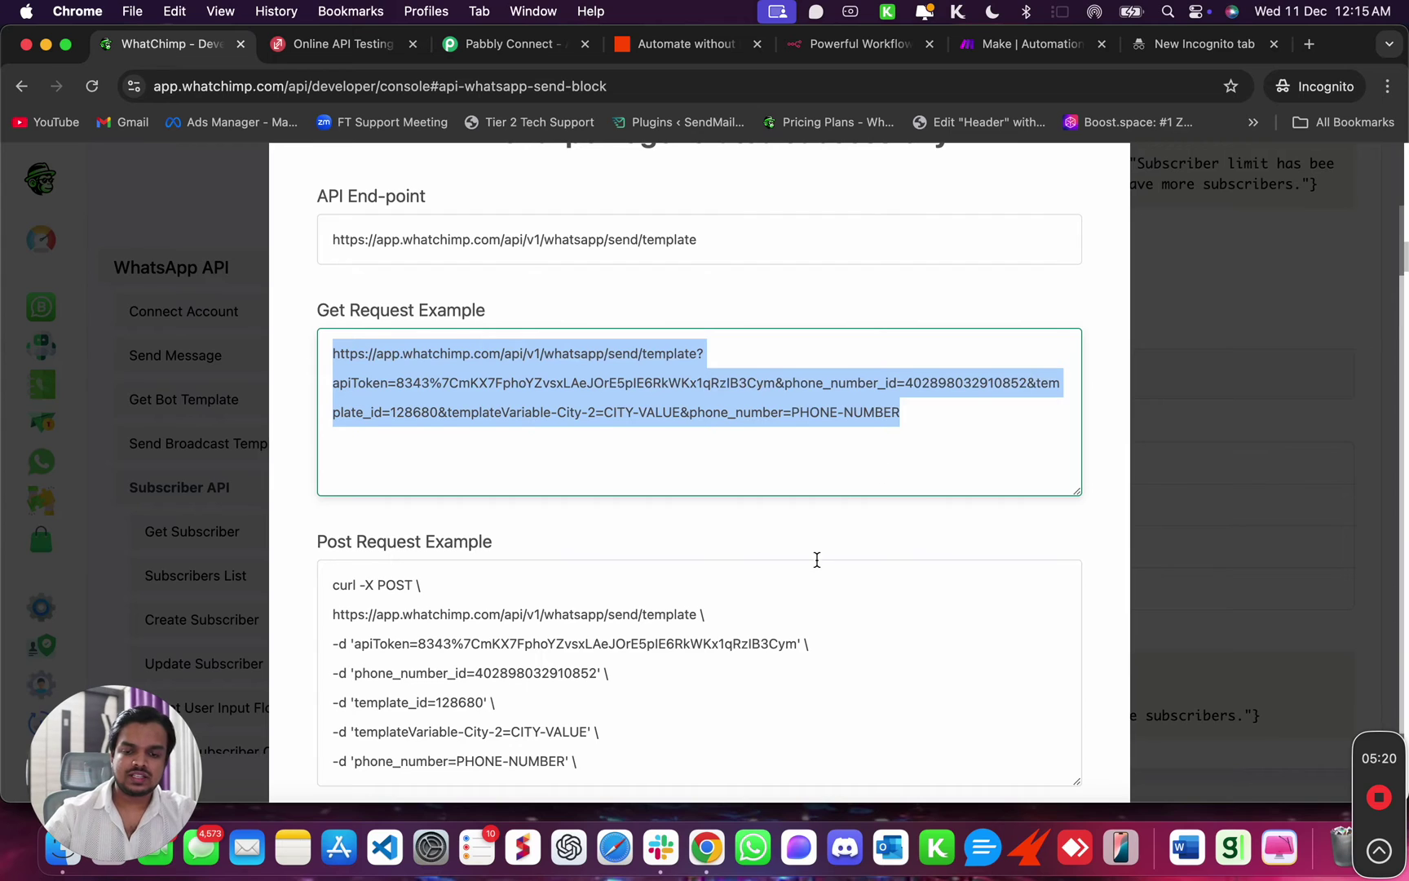
{"action": "scroll", "coordinate": [815, 561], "scroll_direction": "down", "scroll_amount": 2}
{"action": "left_click_drag", "start_coordinate": [332, 499], "coordinate": [553, 786]}
{"action": "left_click_drag", "start_coordinate": [330, 257], "coordinate": [861, 462]}
{"action": "scroll", "coordinate": [861, 462], "scroll_direction": "up", "scroll_amount": 2}
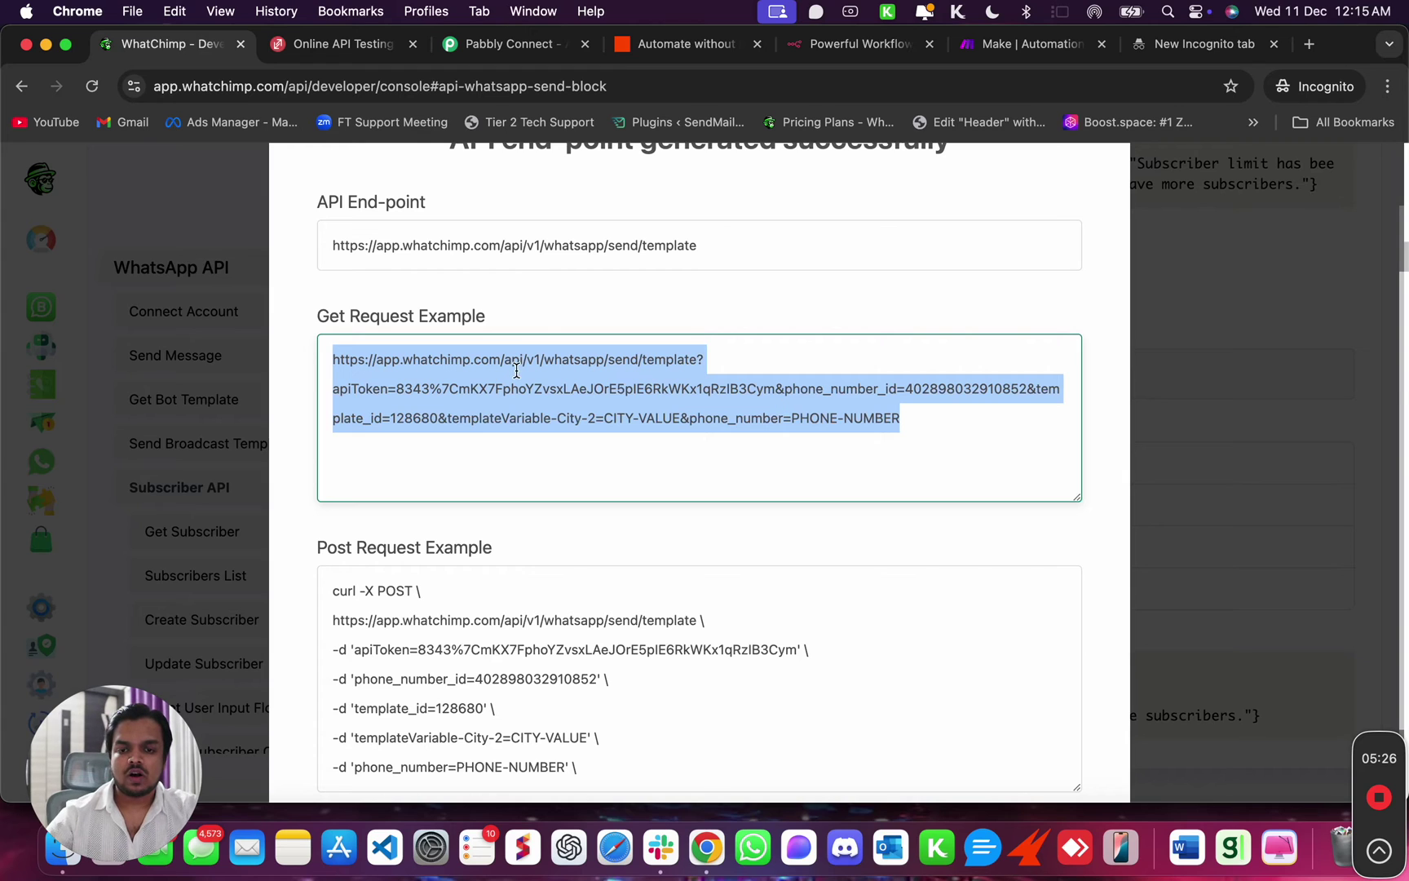
{"action": "left_click", "coordinate": [346, 45]}
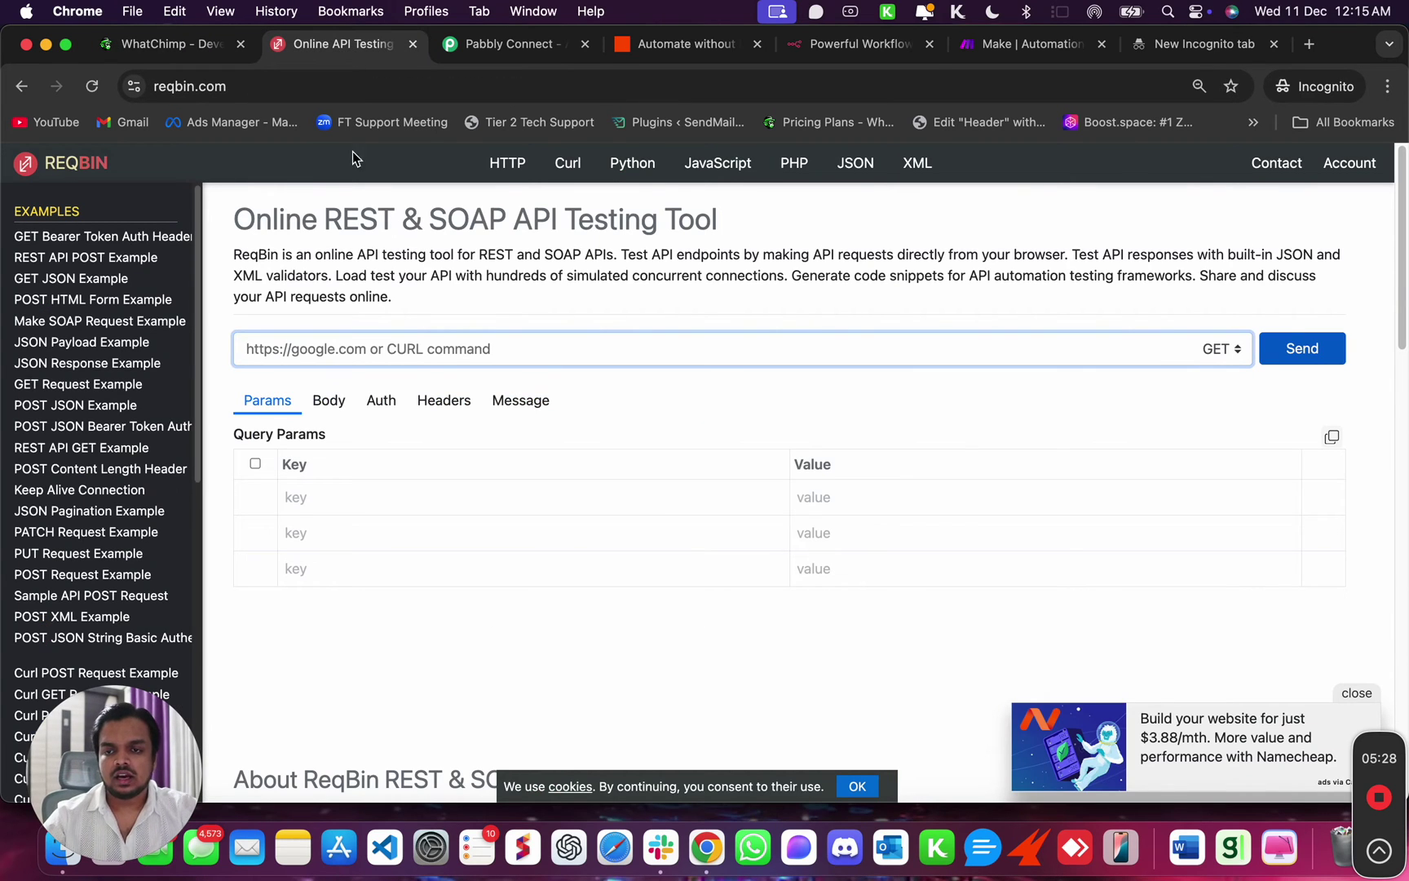
{"action": "left_click", "coordinate": [178, 49]}
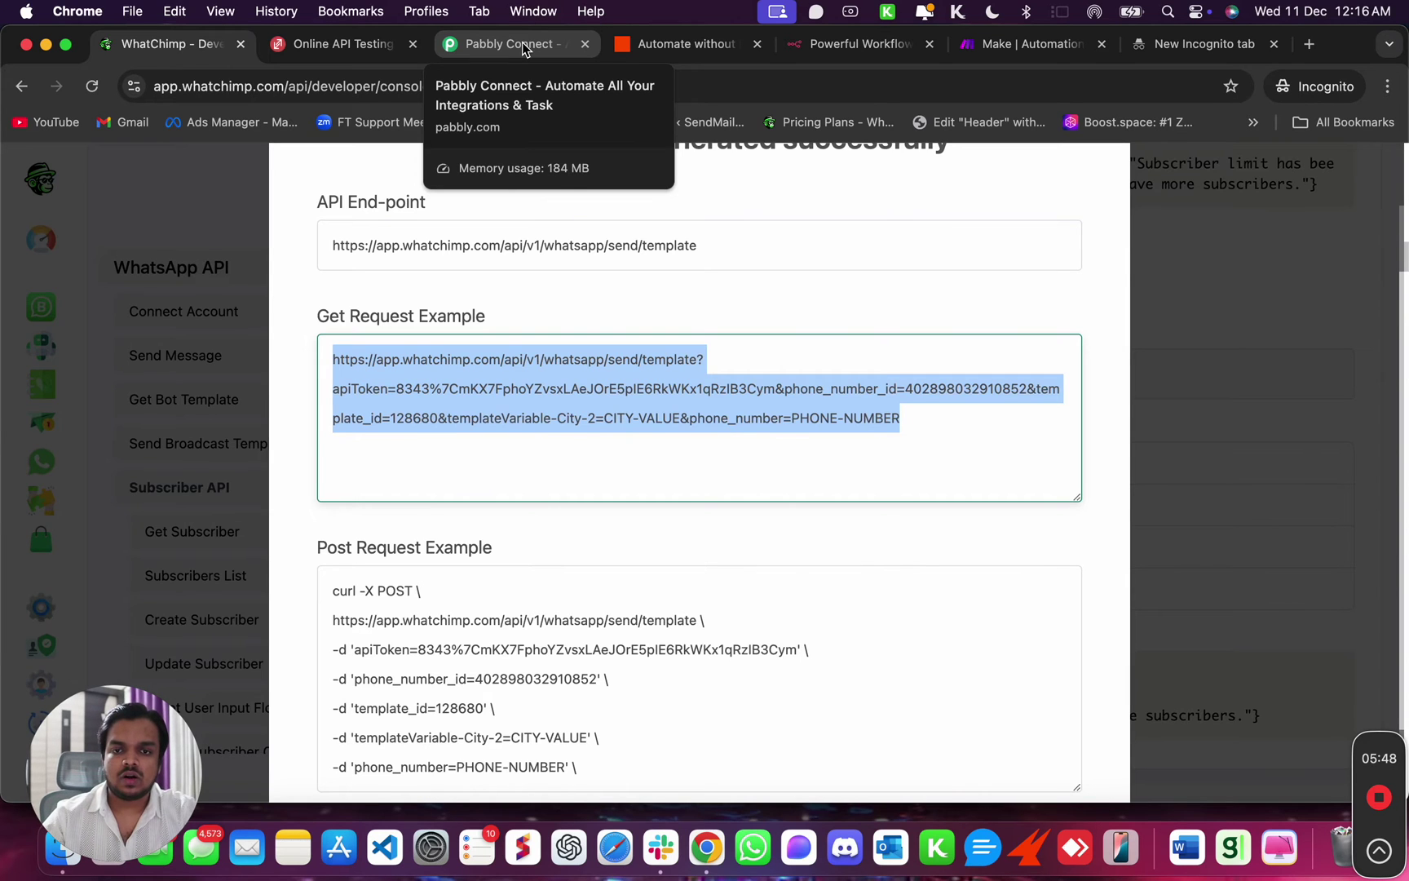
{"action": "left_click", "coordinate": [524, 46]}
{"action": "left_click", "coordinate": [654, 43]}
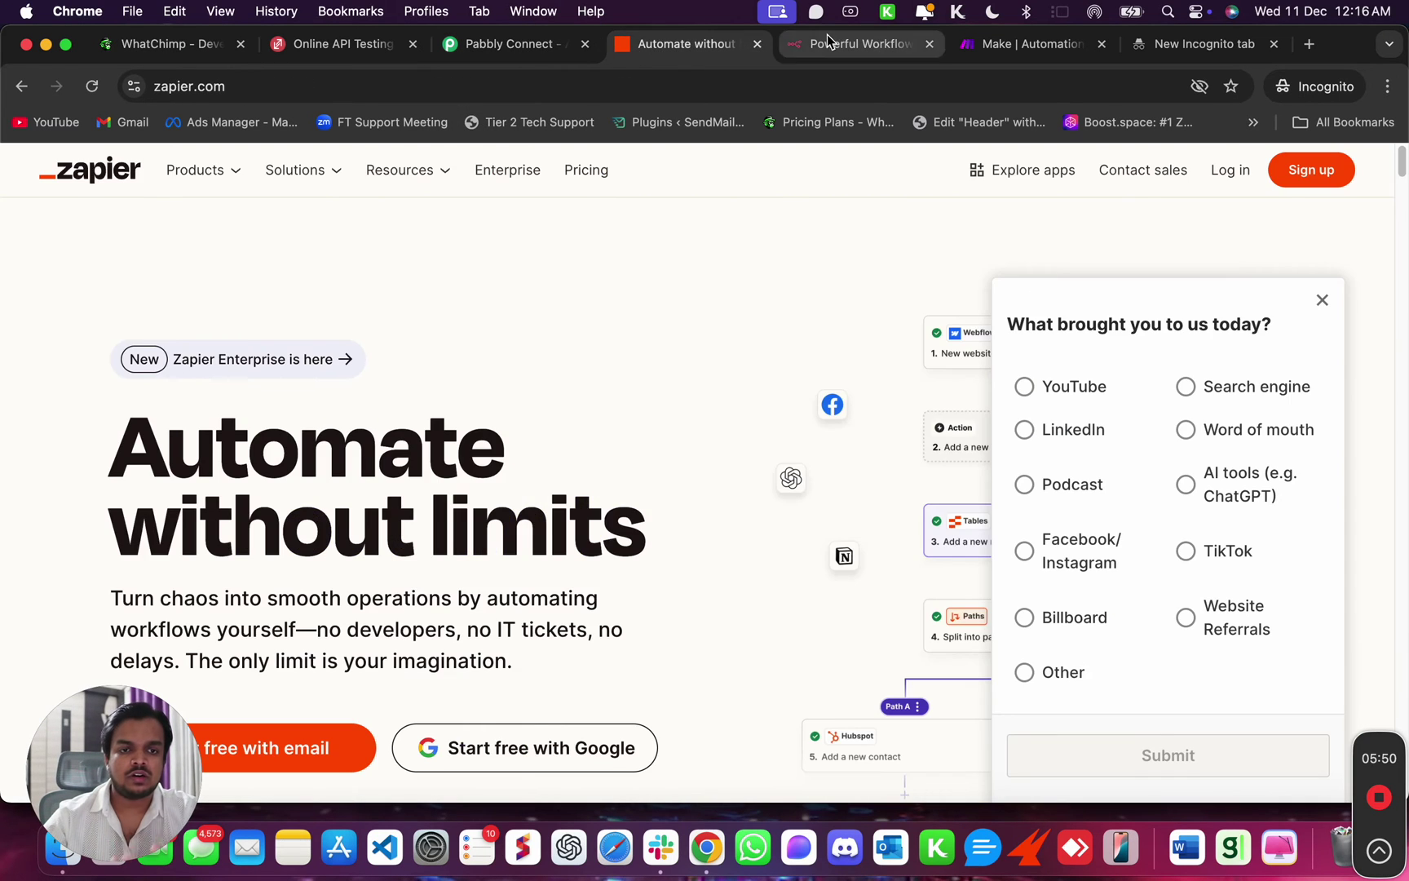
{"action": "left_click", "coordinate": [828, 42]}
{"action": "left_click", "coordinate": [982, 44]}
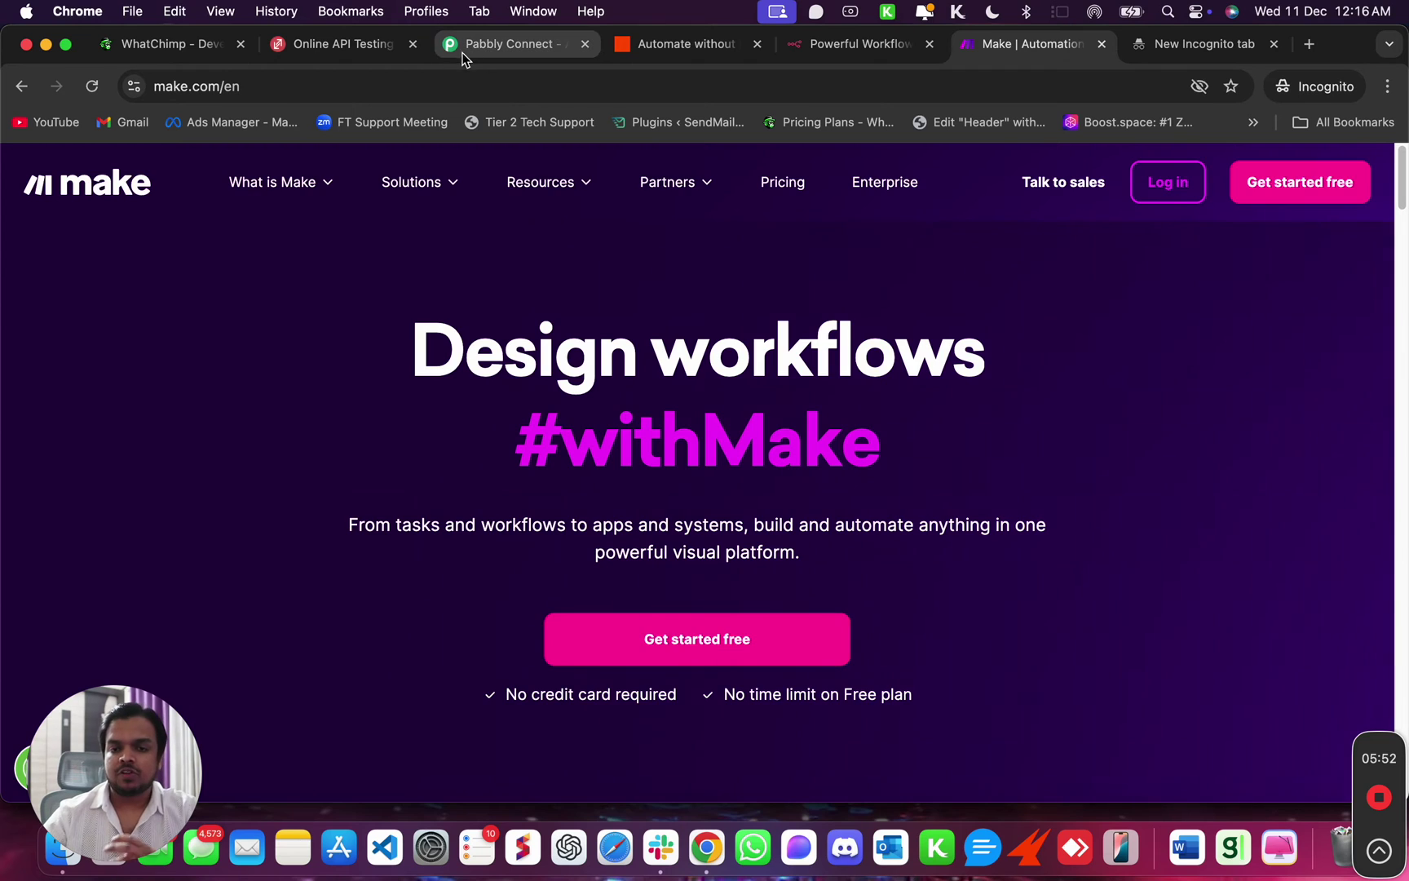
{"action": "left_click", "coordinate": [465, 58]}
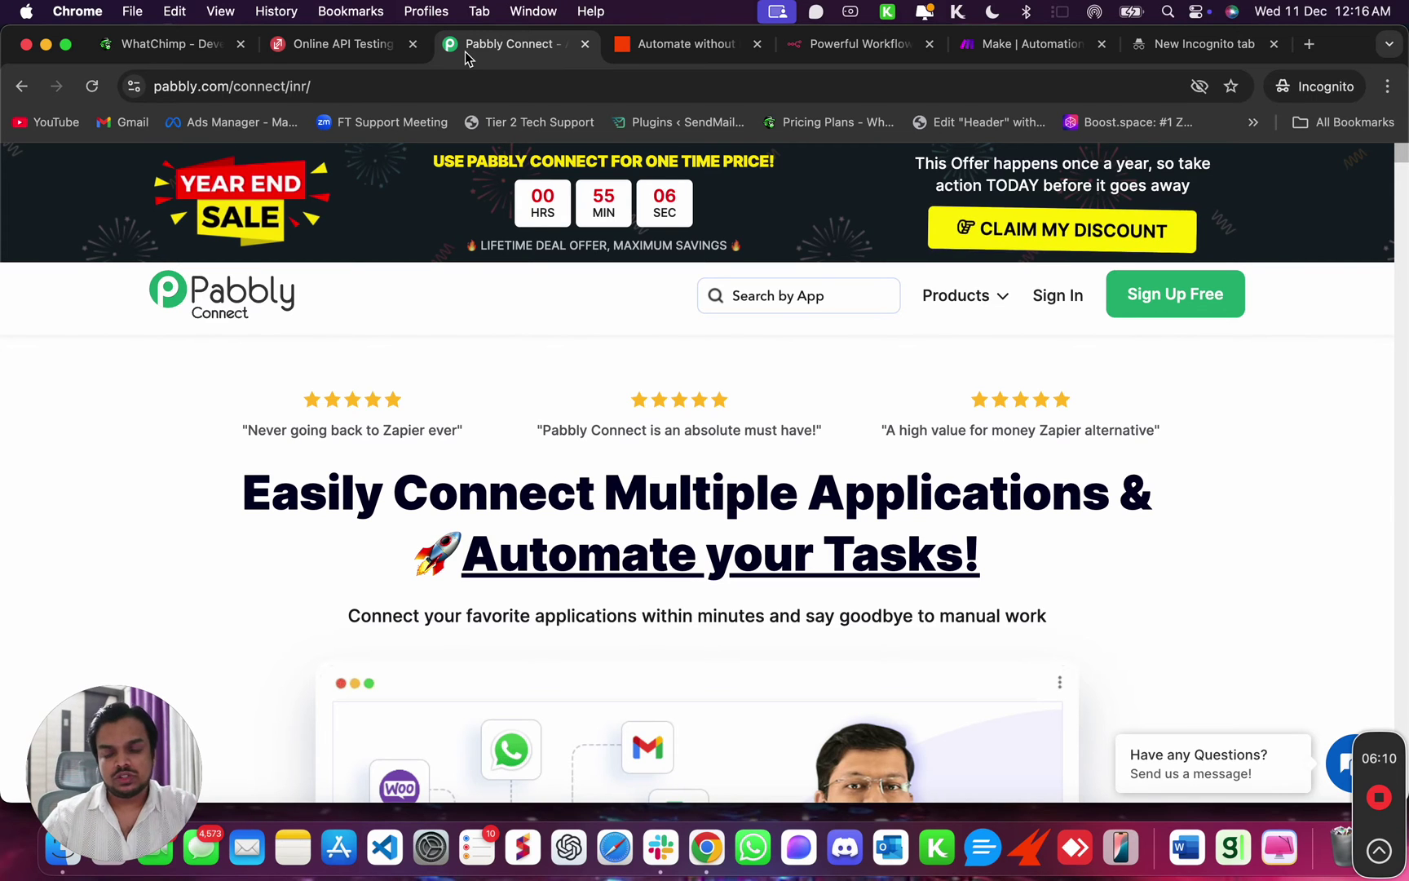
{"action": "left_click", "coordinate": [657, 45]}
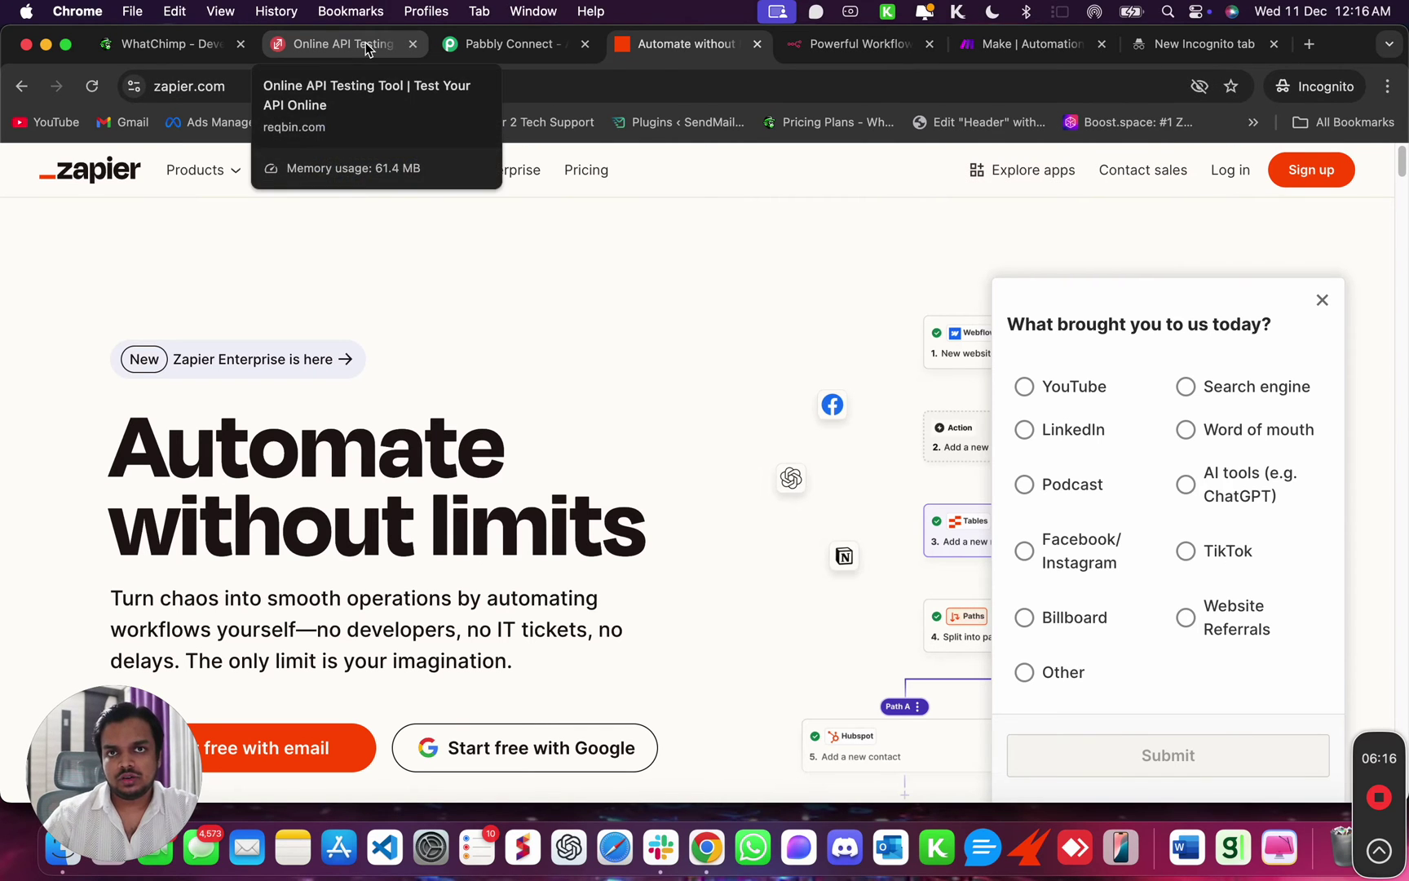
{"action": "left_click", "coordinate": [460, 47]}
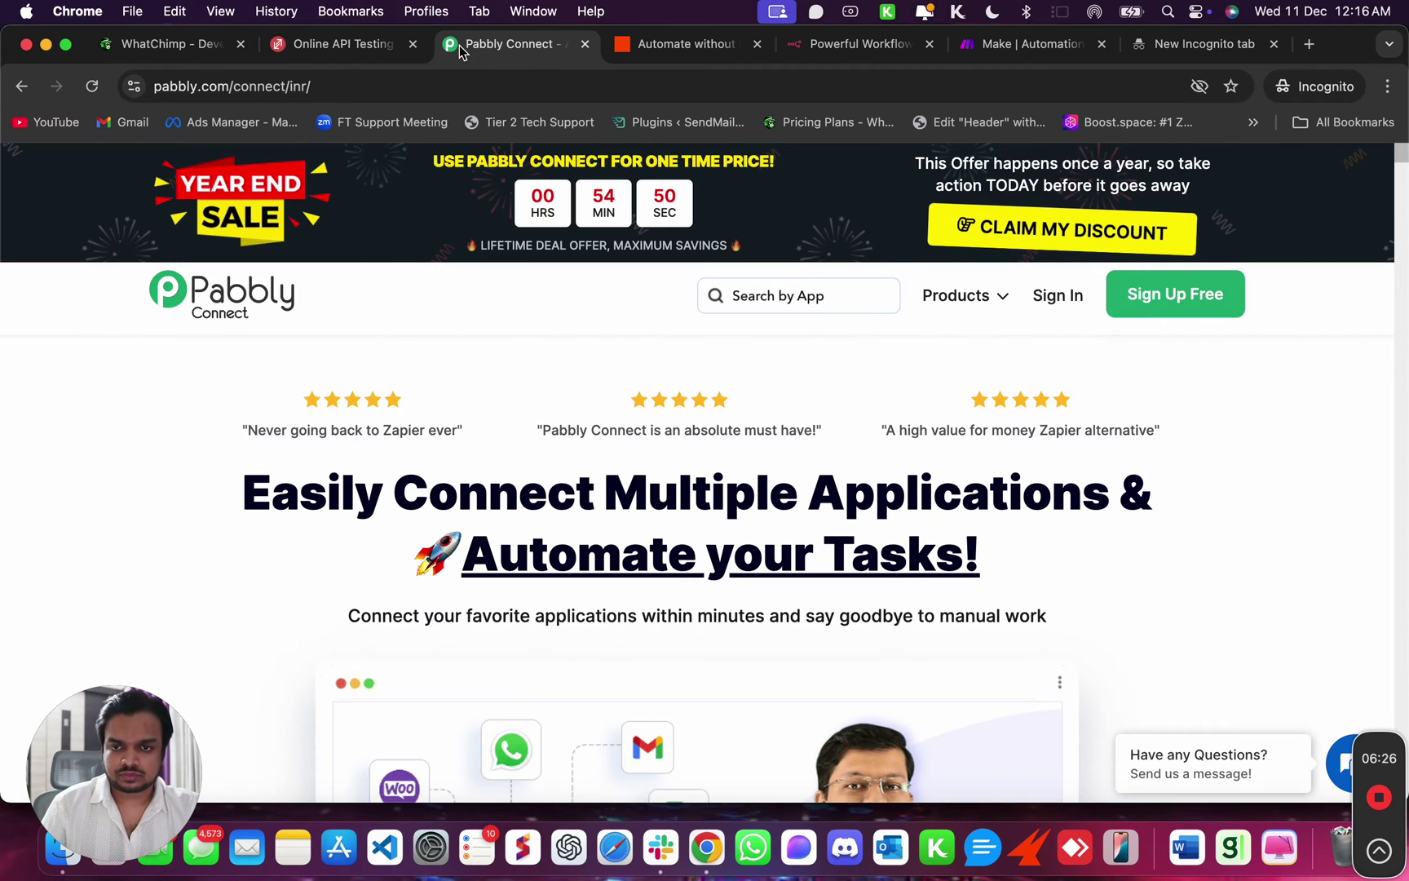
{"action": "left_click", "coordinate": [359, 51]}
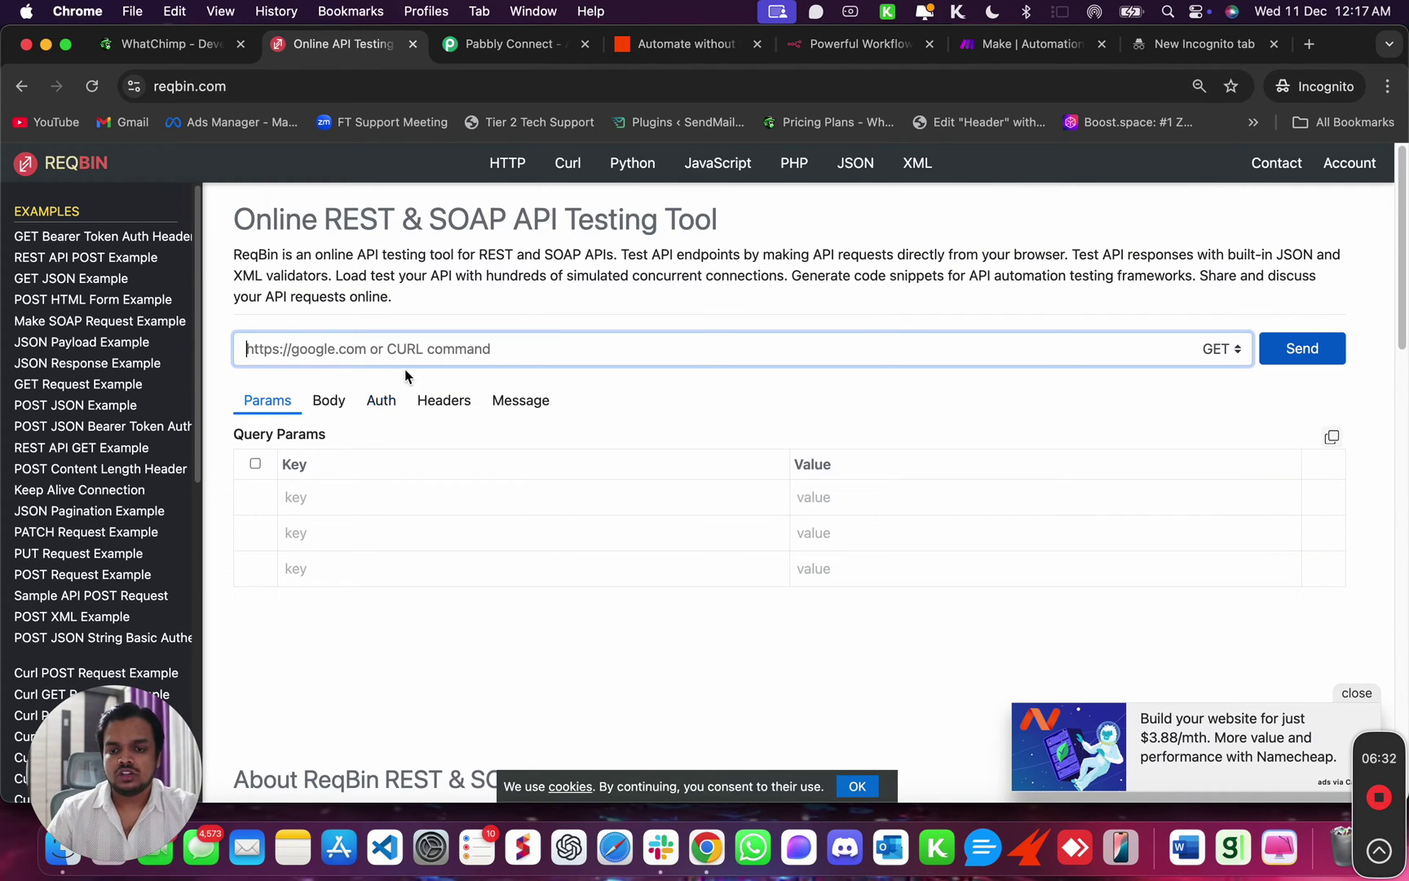
- Check the CITY-VALUE and PHONE-NUMBER placeholders, then paste the GET URL into ReqBin
{"action": "left_click", "coordinate": [164, 46]}
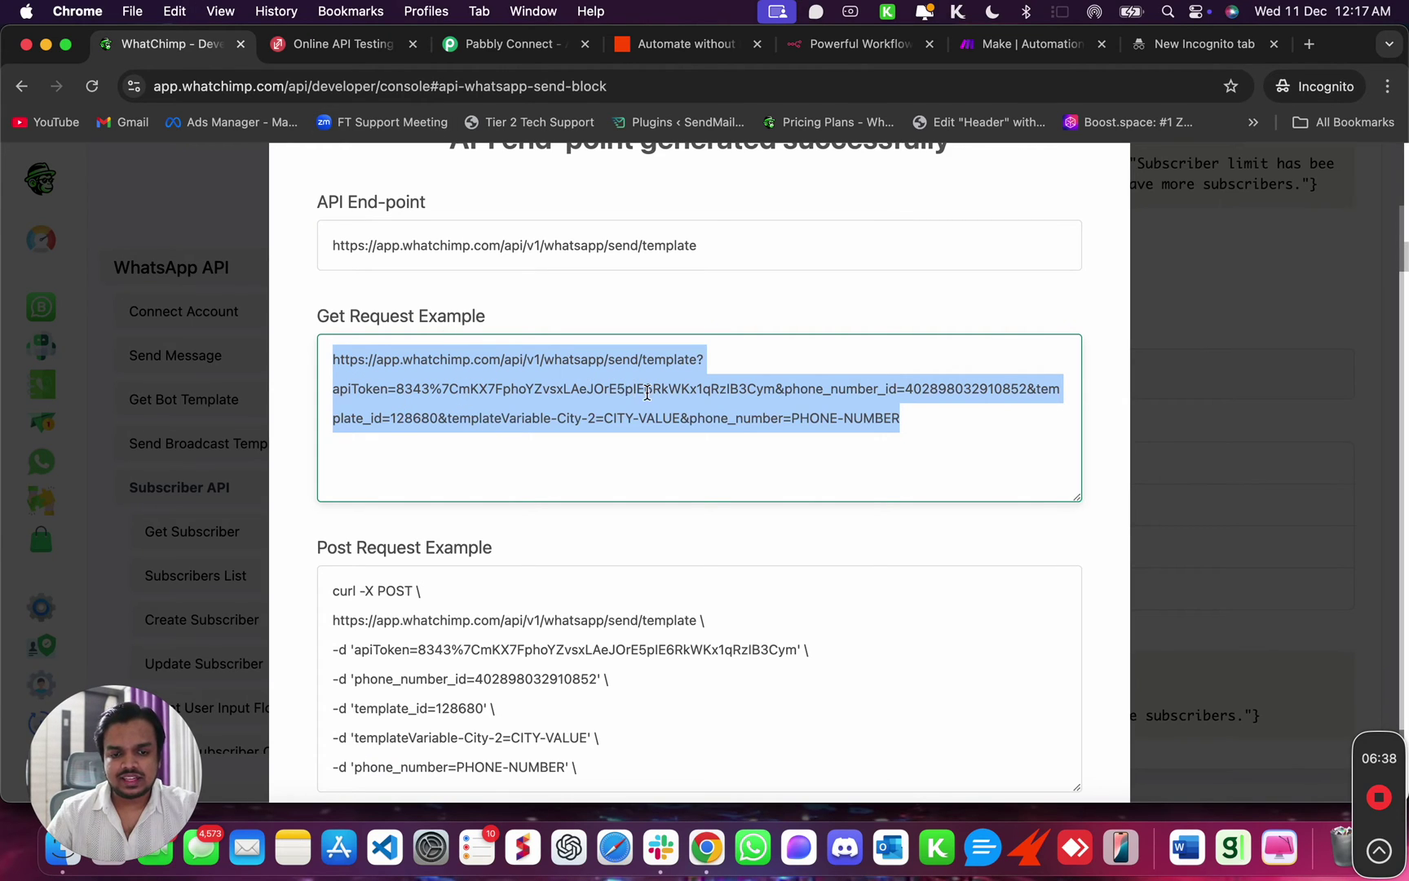
{"action": "left_click_drag", "start_coordinate": [605, 418], "coordinate": [678, 417]}
{"action": "left_click_drag", "start_coordinate": [794, 418], "coordinate": [900, 418]}
{"action": "left_click", "coordinate": [339, 49]}
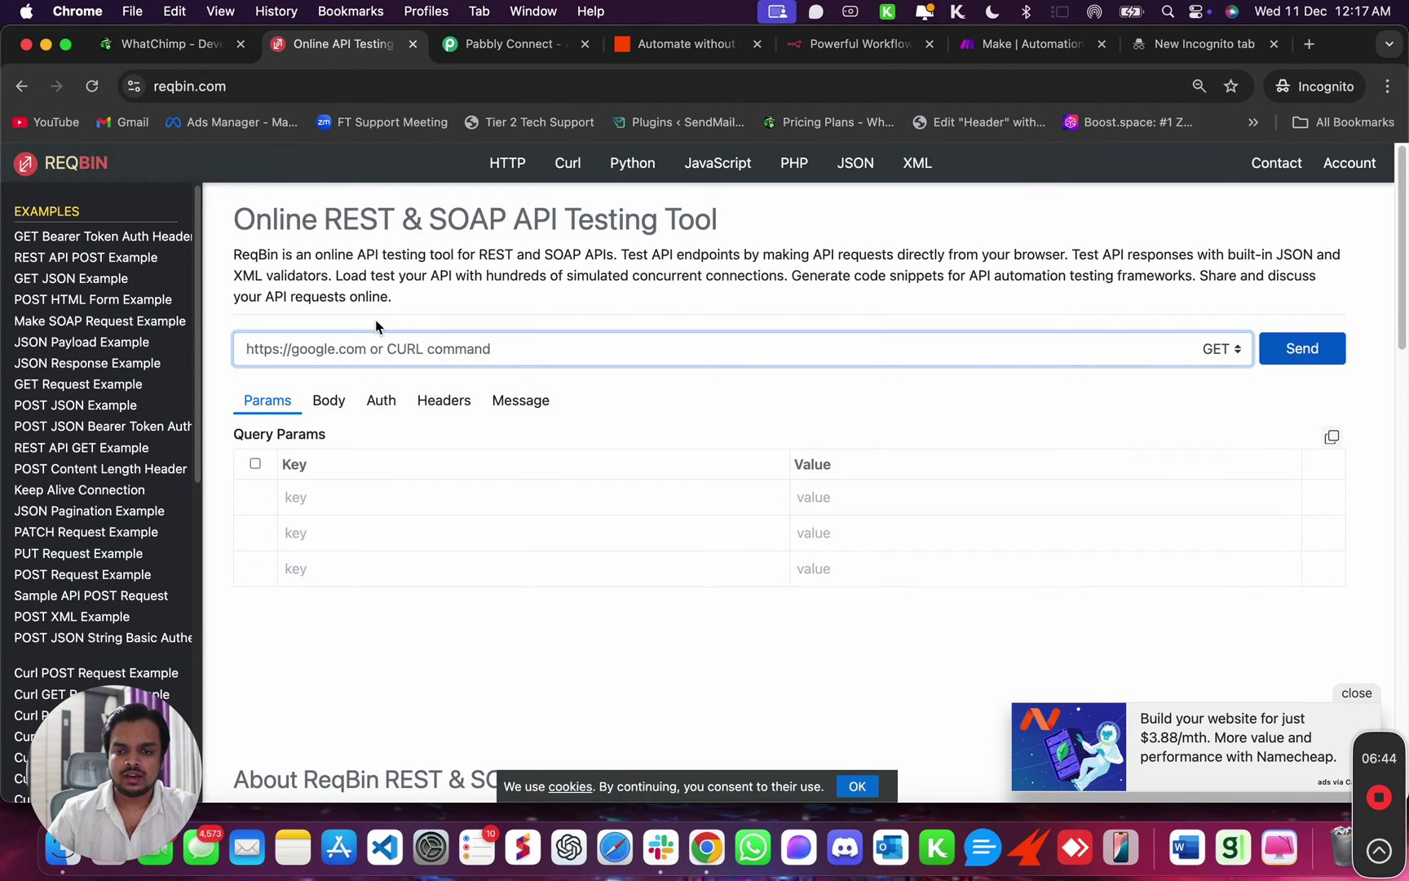
{"action": "key", "text": "super+v"}
- Replace CITY-VALUE with 'Mumbai' and PHONE-NUMBER with the recipient's phone number
{"action": "double_click", "coordinate": [871, 351]}
{"action": "left_click_drag", "start_coordinate": [871, 354], "coordinate": [911, 354]}
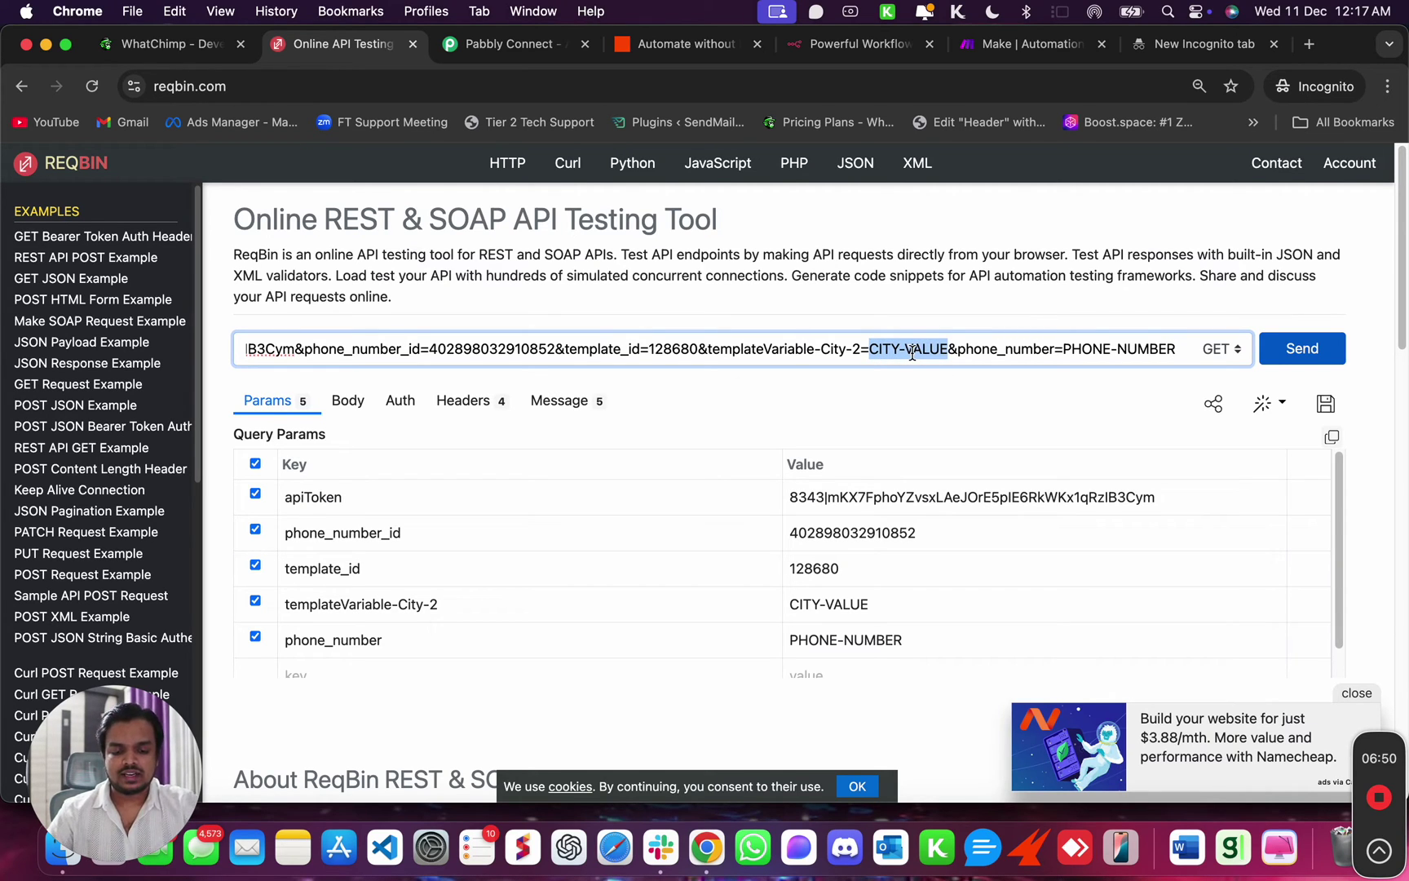
{"action": "type", "text": "Mumbai"}
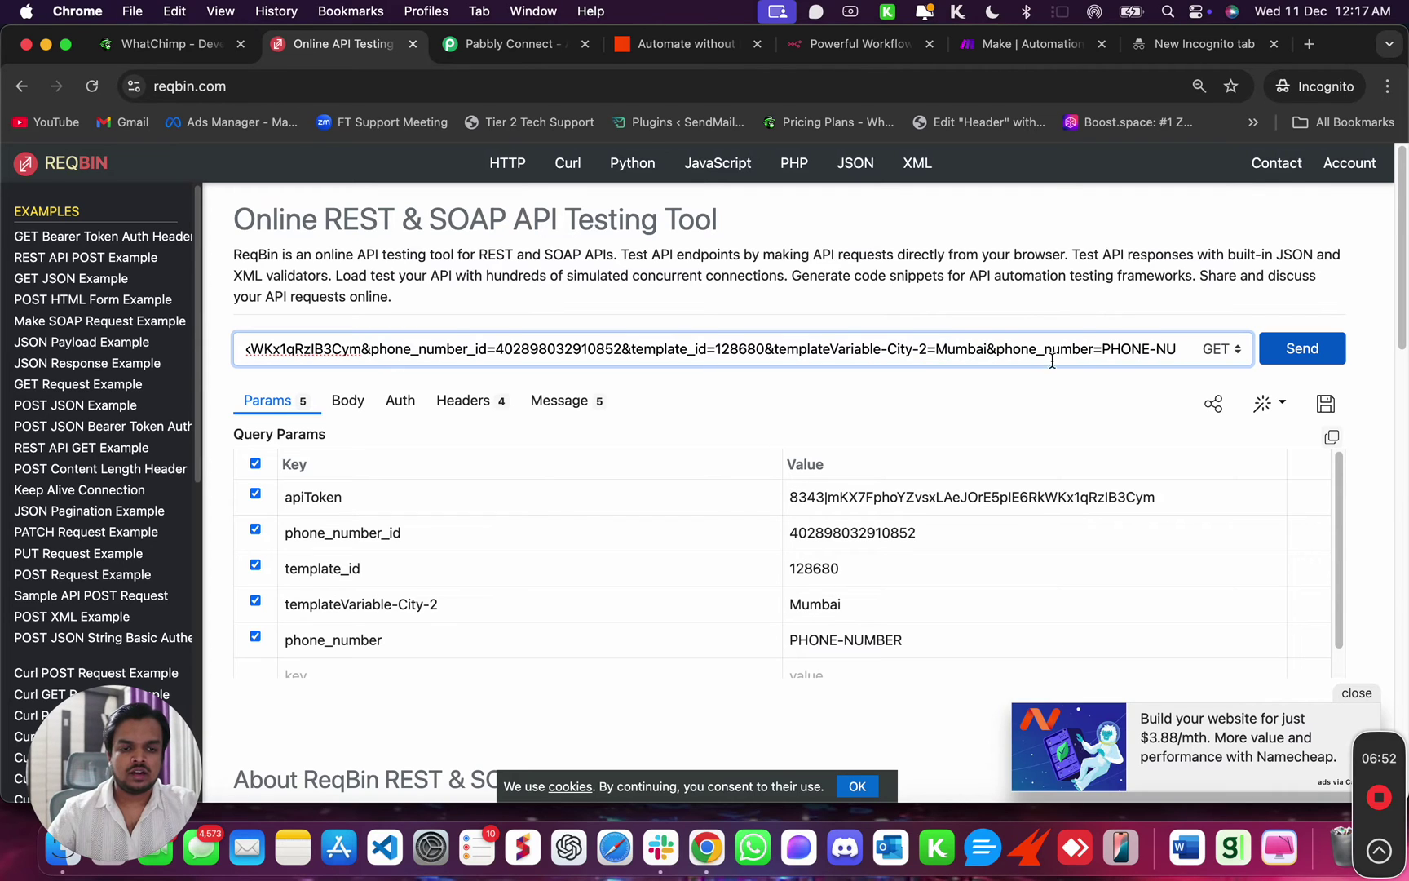
{"action": "double_click", "coordinate": [1130, 350]}
{"action": "left_click_drag", "start_coordinate": [1130, 351], "coordinate": [1193, 360]}
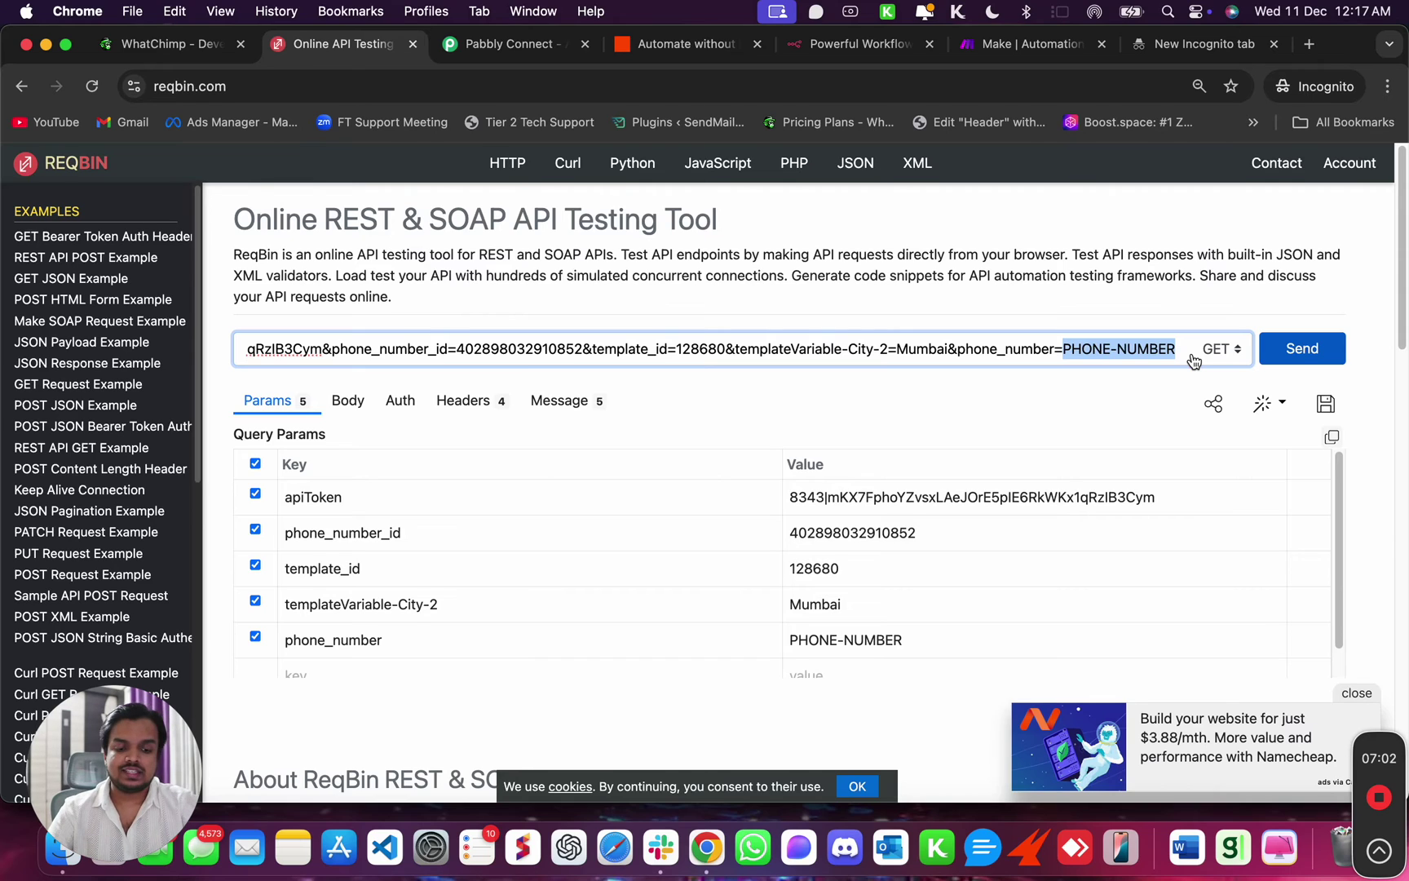
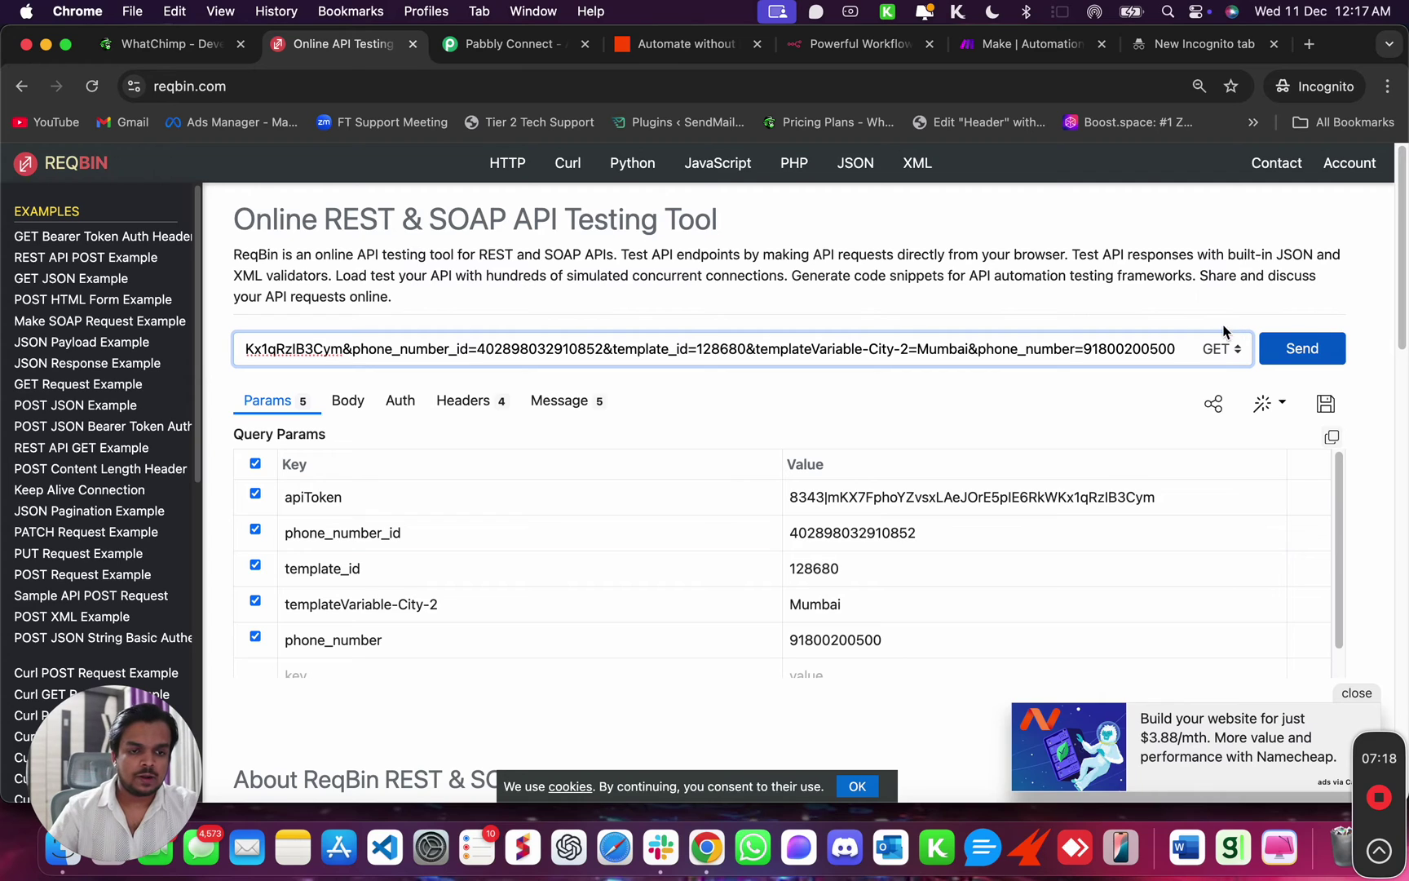
- Send the GET request and scroll down to the 200 OK response body
{"action": "left_click", "coordinate": [1294, 349]}
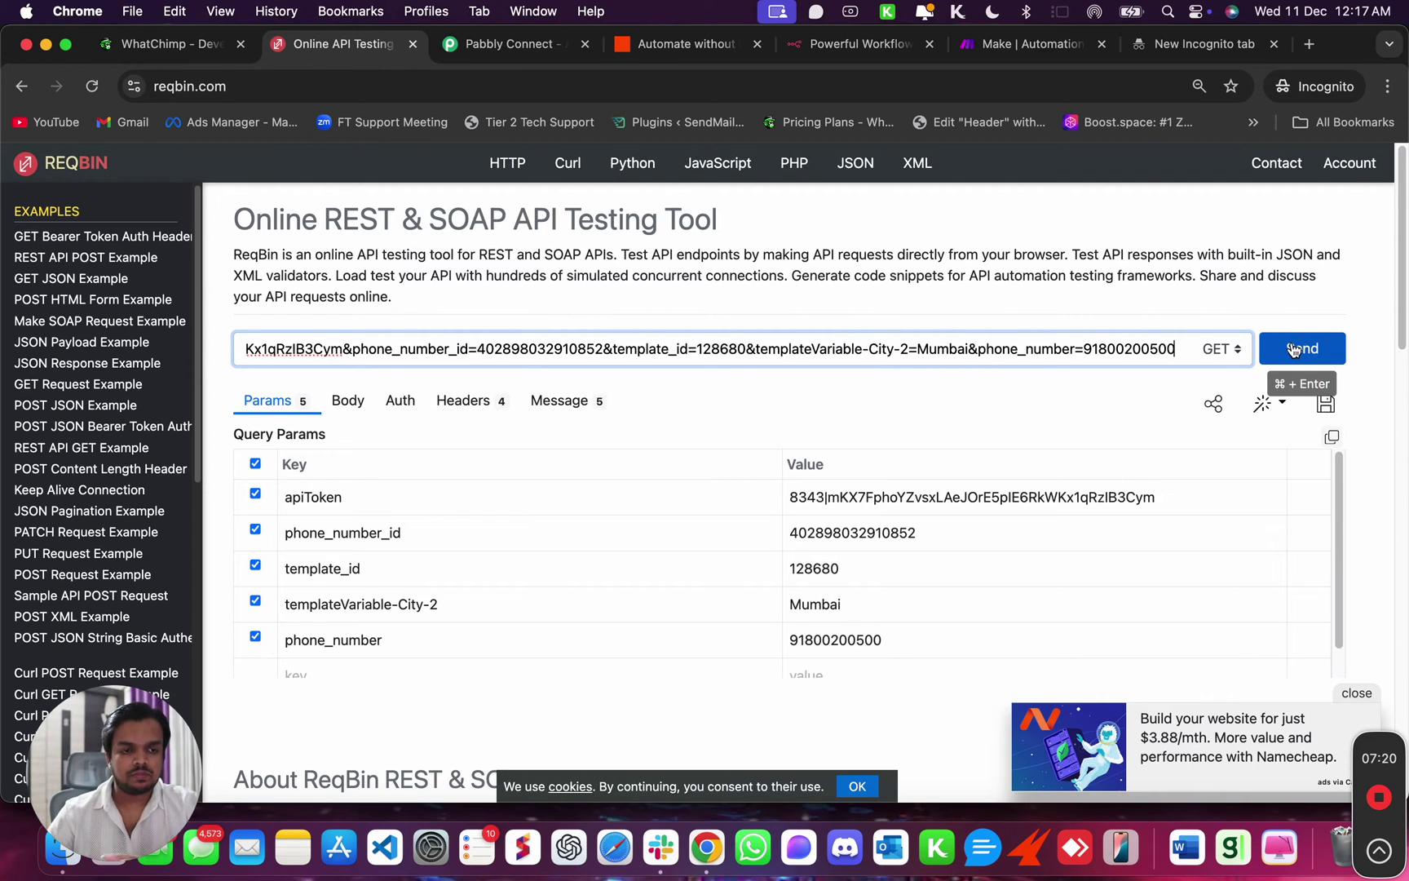
{"action": "scroll", "coordinate": [1170, 566], "scroll_direction": "down", "scroll_amount": 1}
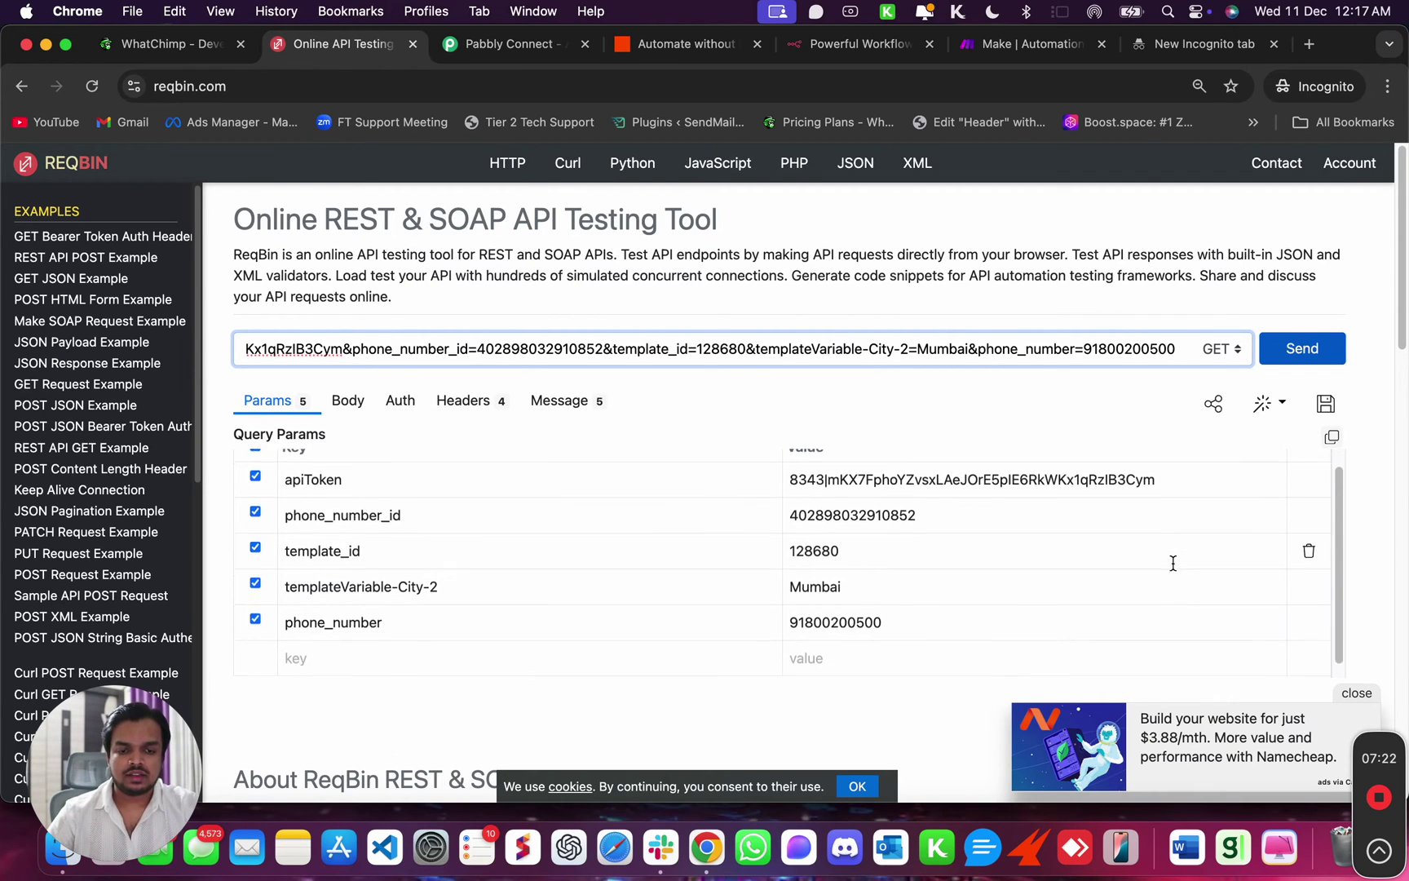
{"action": "left_click", "coordinate": [1296, 349]}
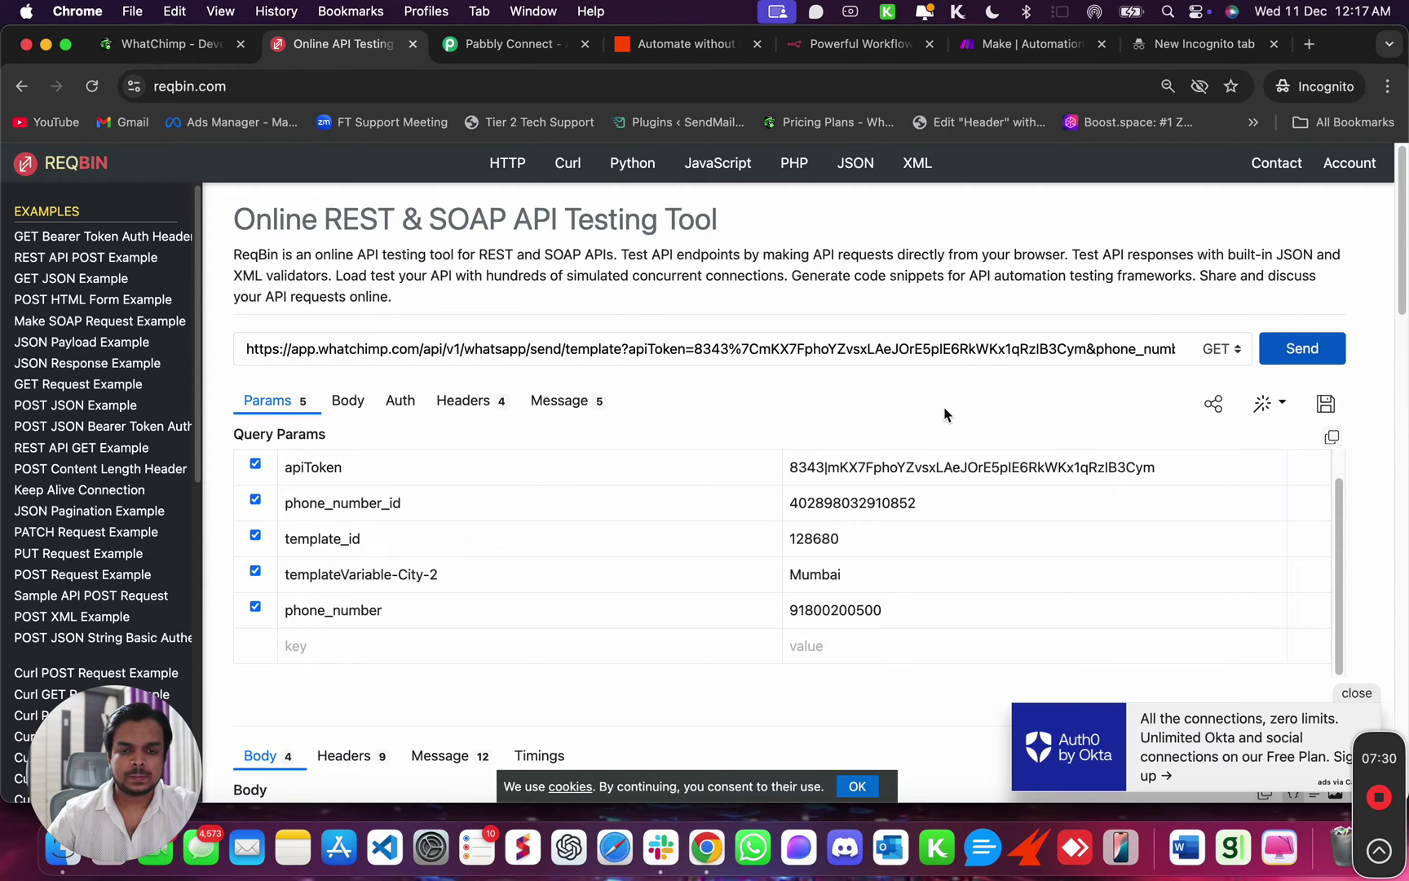
{"action": "scroll", "coordinate": [944, 412], "scroll_direction": "down", "scroll_amount": 5}
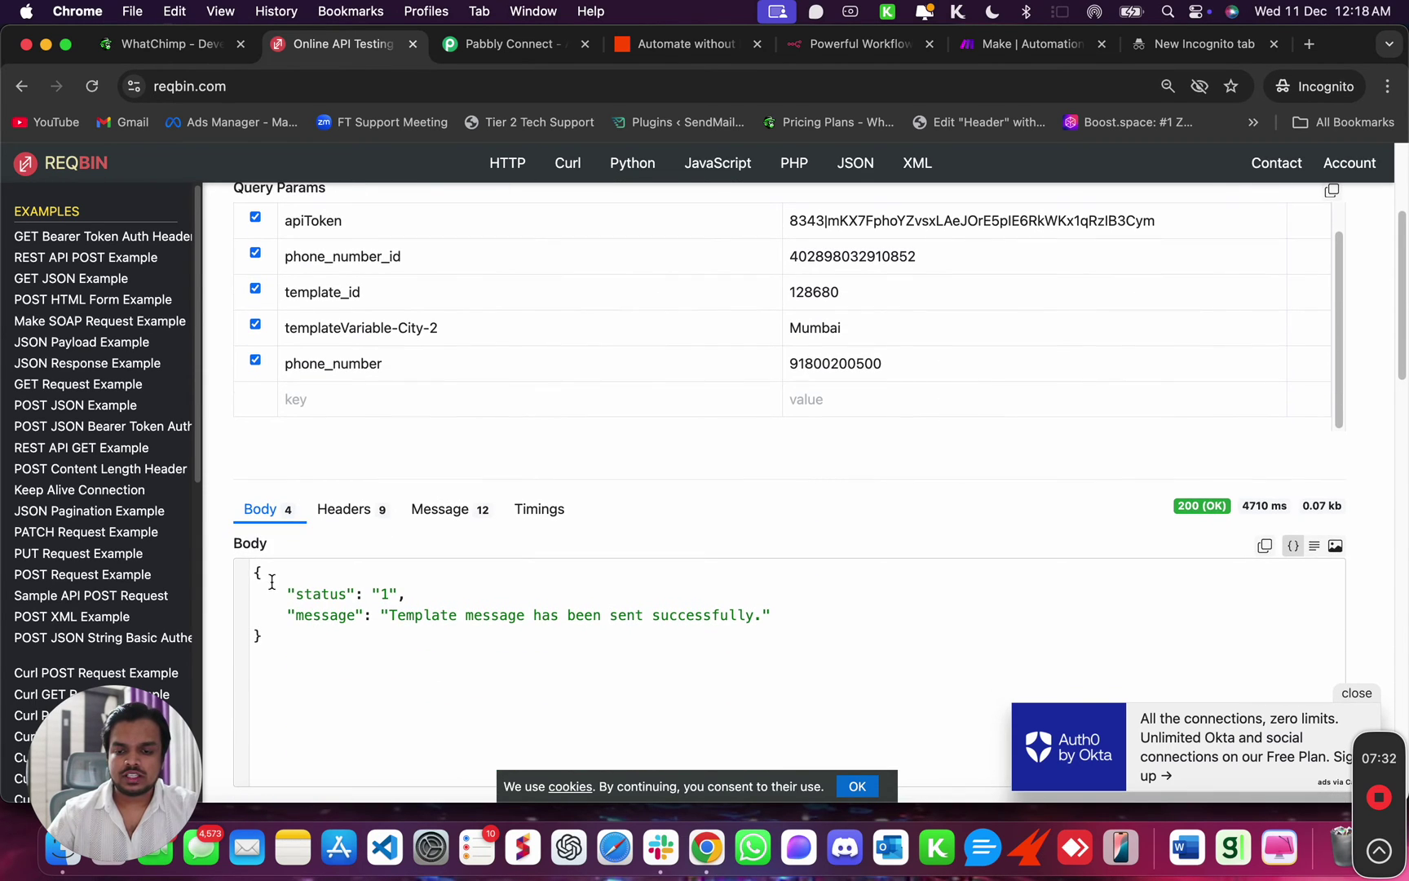
- Dismiss the end-point message and template preview, then open Live Chat in a new tab
{"action": "left_click", "coordinate": [207, 47]}
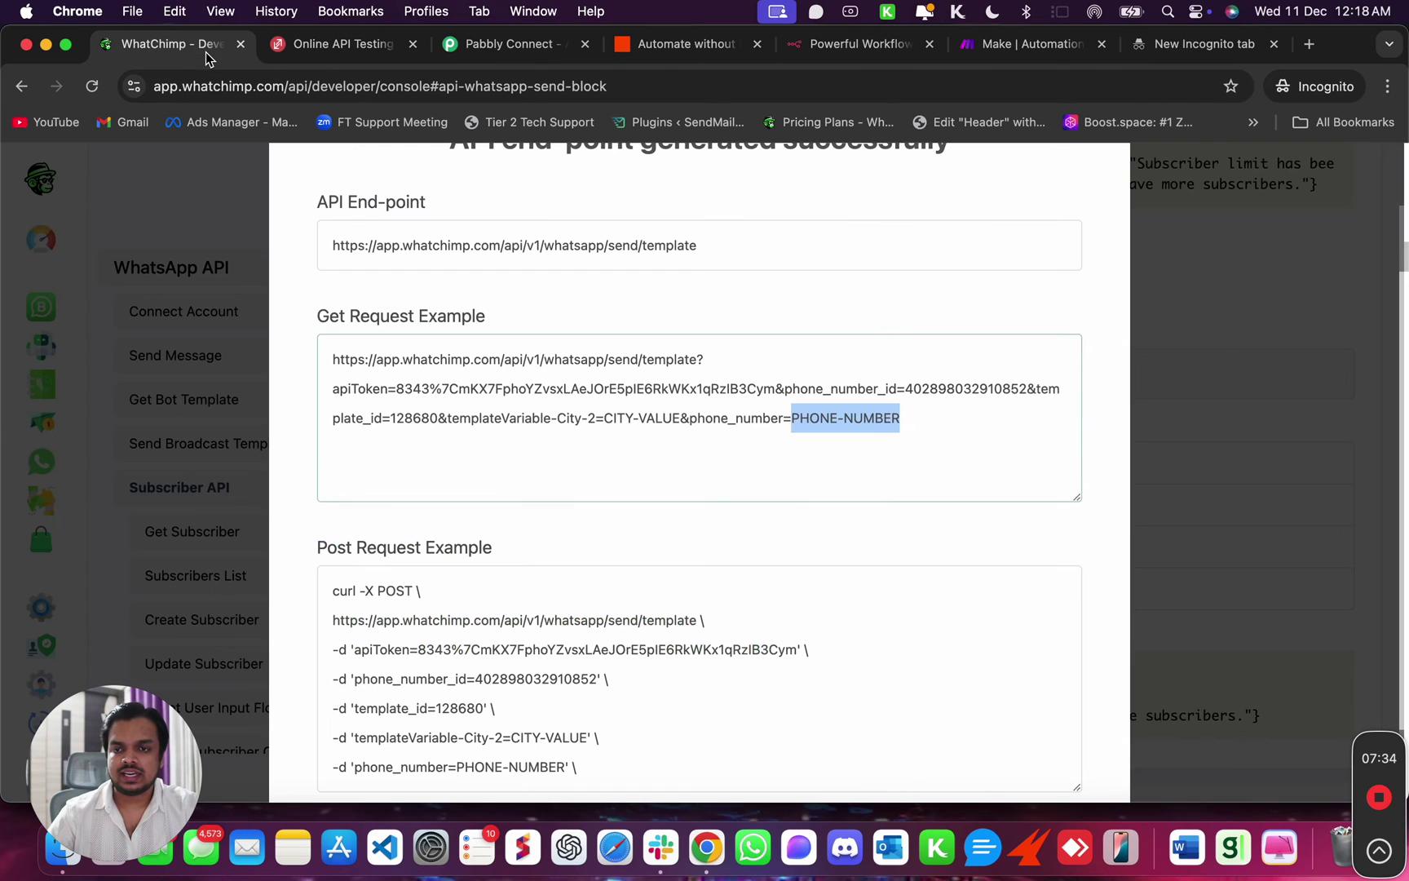
{"action": "scroll", "coordinate": [664, 198], "scroll_direction": "up", "scroll_amount": 3}
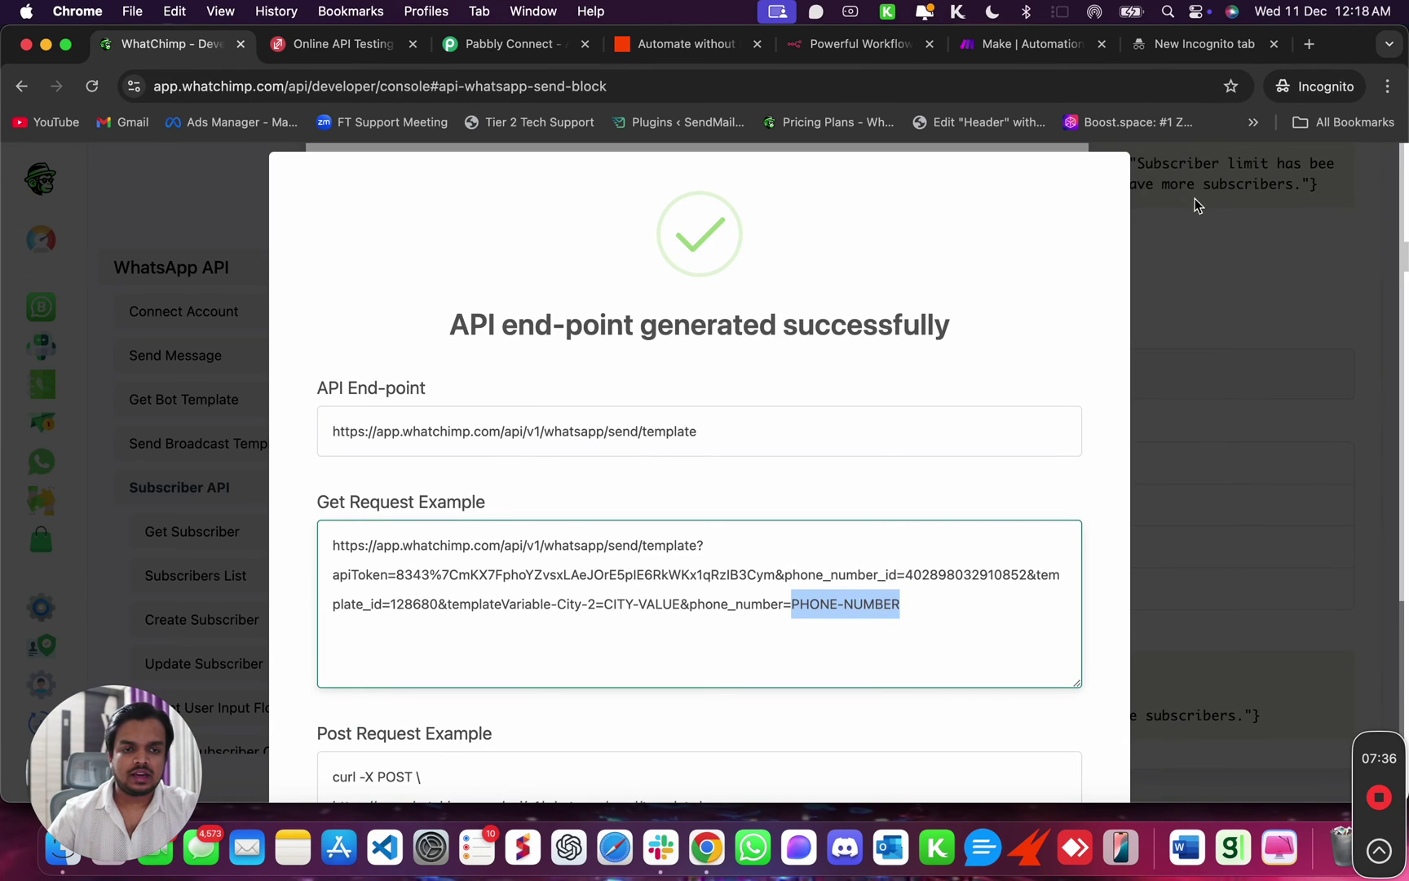
{"action": "left_click", "coordinate": [1195, 199]}
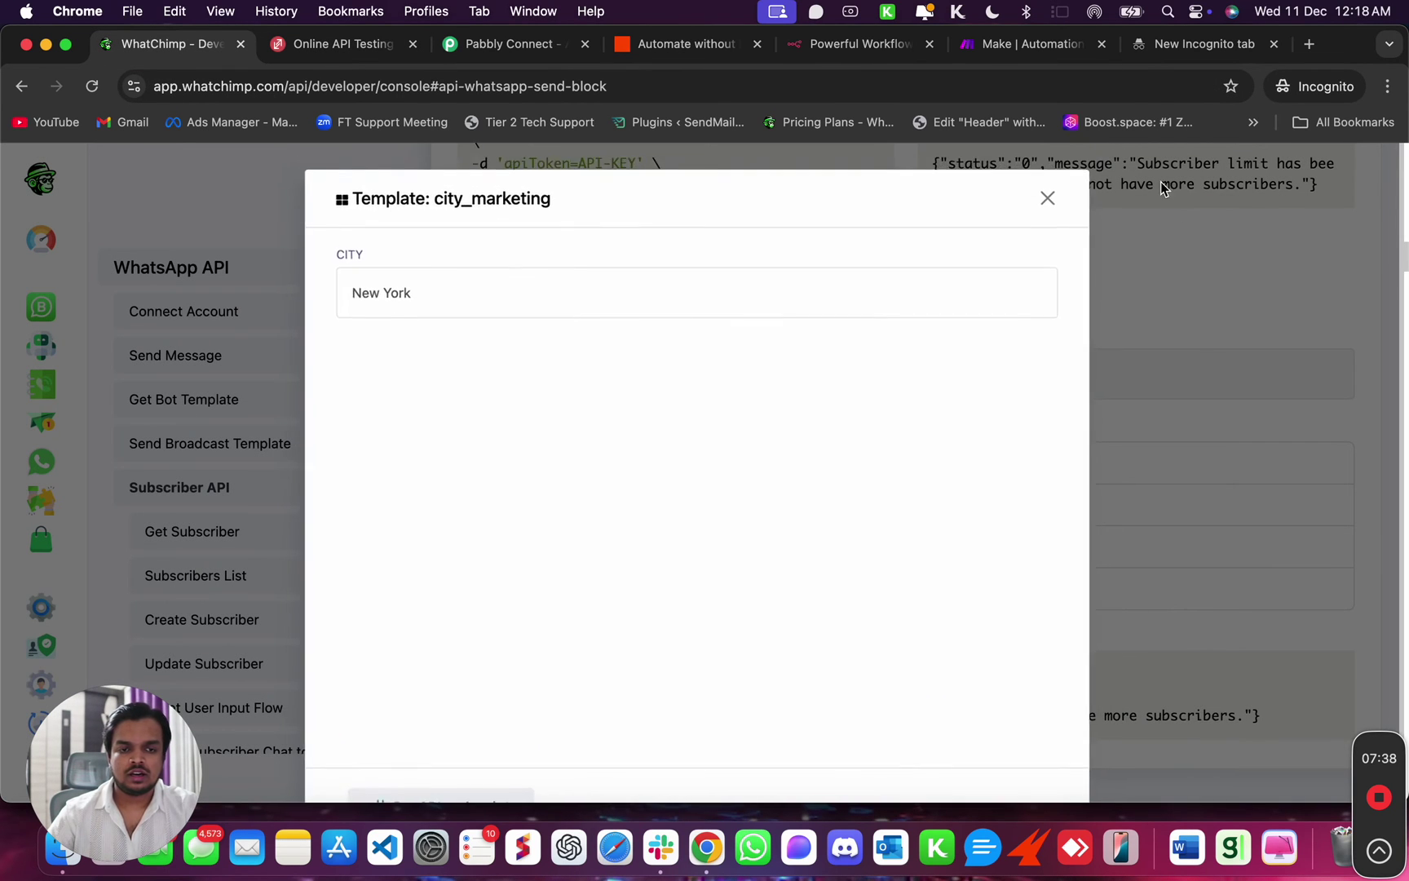
{"action": "left_click", "coordinate": [1047, 197]}
{"action": "right_click", "coordinate": [43, 476]}
{"action": "left_click", "coordinate": [90, 479]}
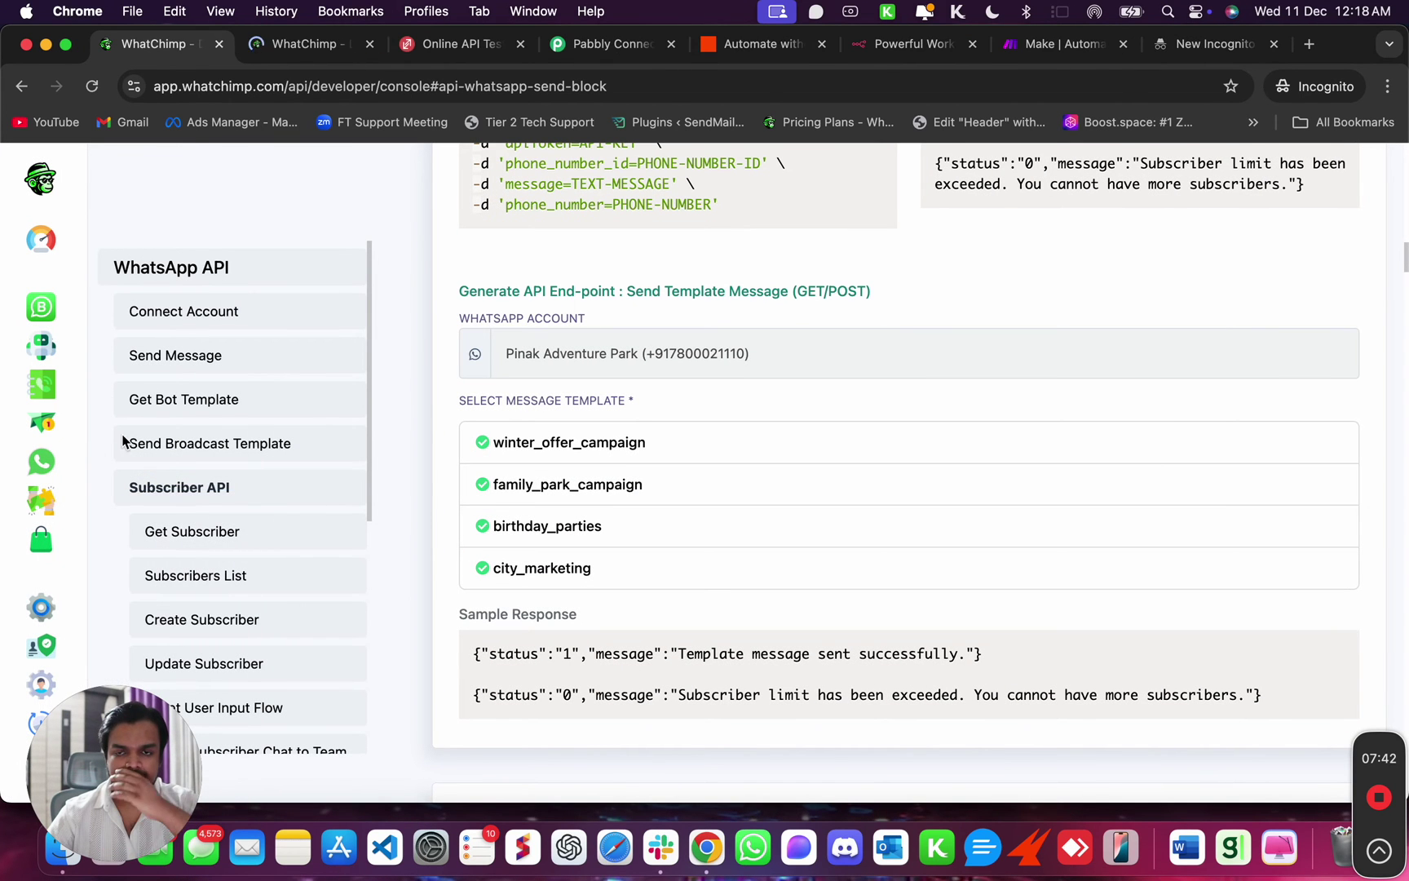
{"action": "left_click", "coordinate": [323, 60]}
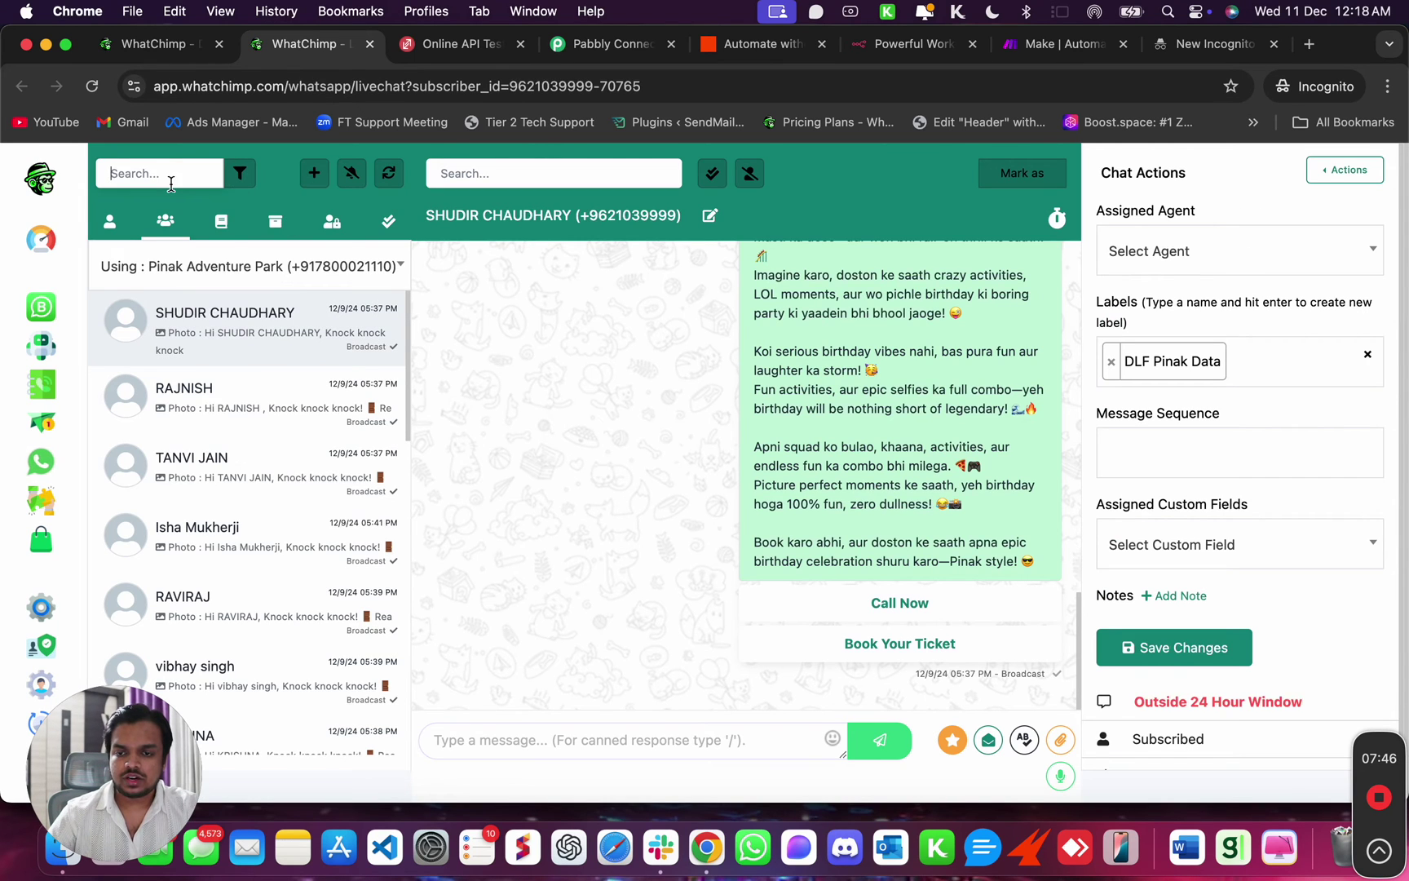
- Search Live Chat for the recipient's phone number from ReqBin and open their conversation
{"action": "left_click", "coordinate": [477, 50]}
{"action": "double_click", "coordinate": [814, 372]}
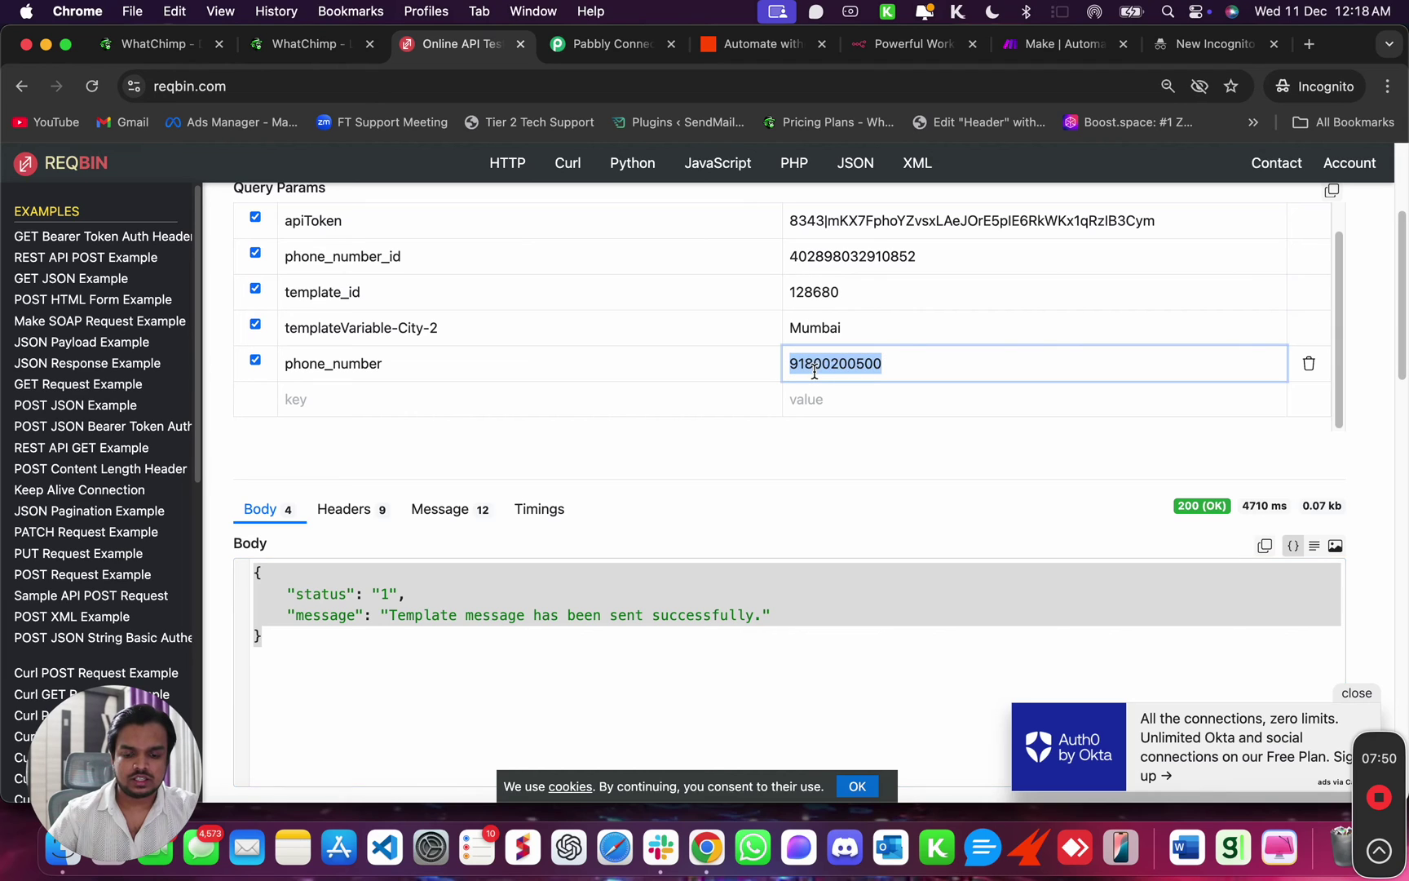
{"action": "left_click", "coordinate": [314, 47]}
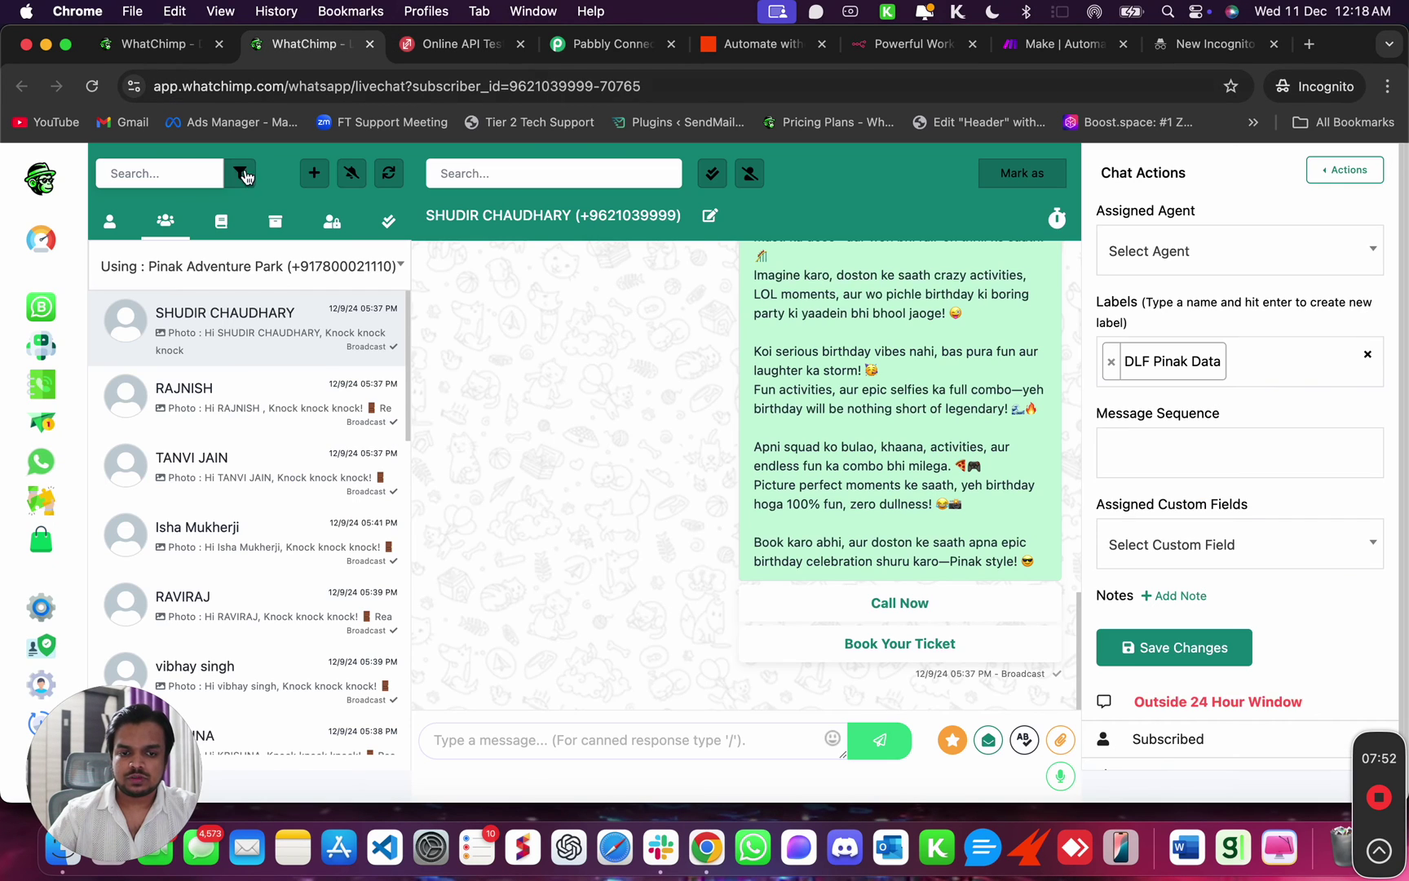
{"action": "left_click", "coordinate": [181, 174]}
{"action": "key", "text": "super+v"}
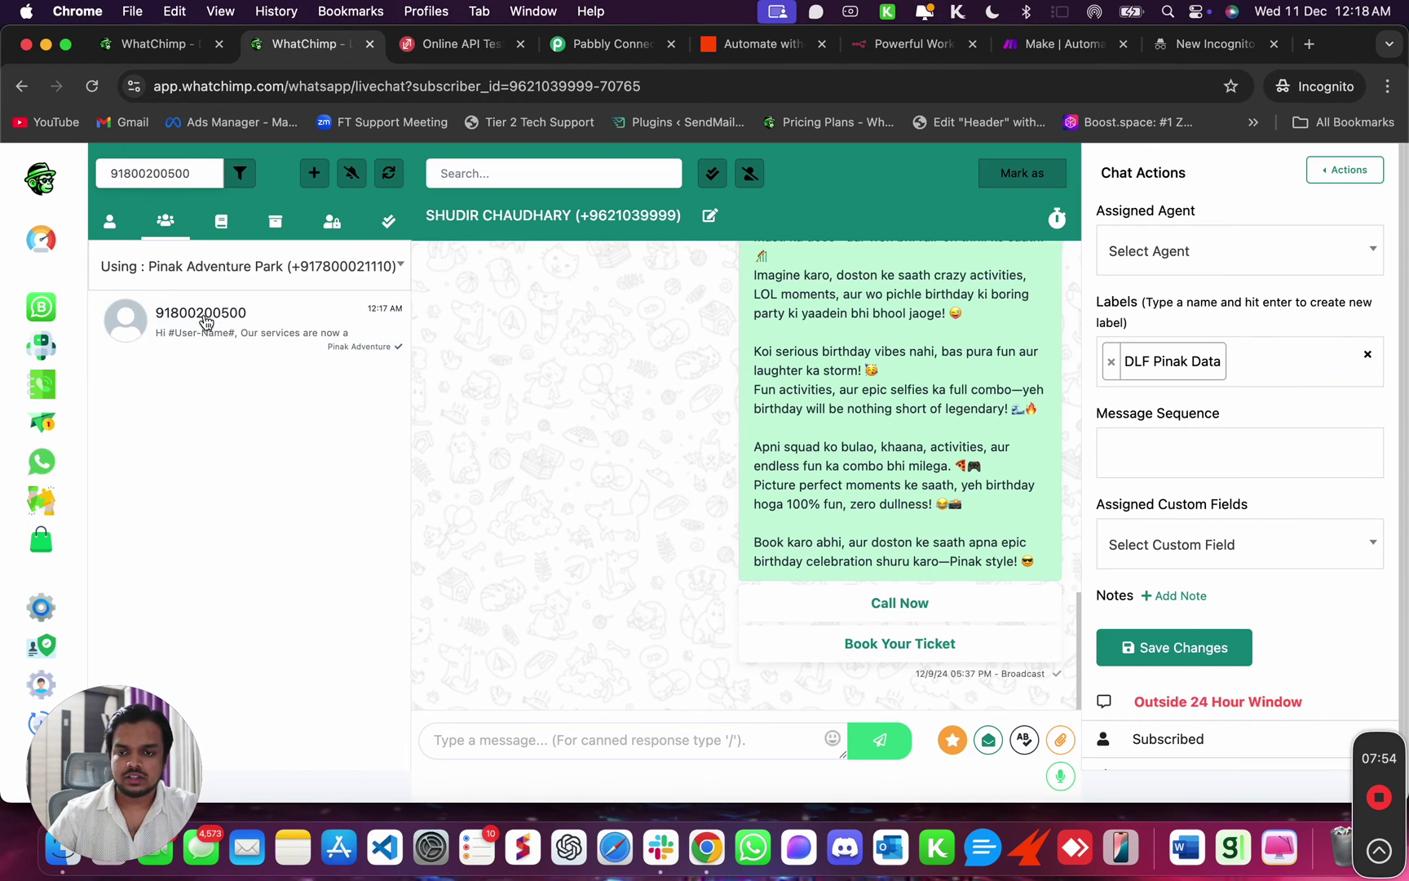
{"action": "left_click", "coordinate": [201, 321]}
- Highlight the received message's greeting, services line and #!City!# placeholder
{"action": "left_click_drag", "start_coordinate": [755, 303], "coordinate": [874, 308]}
{"action": "left_click_drag", "start_coordinate": [761, 340], "coordinate": [966, 377]}
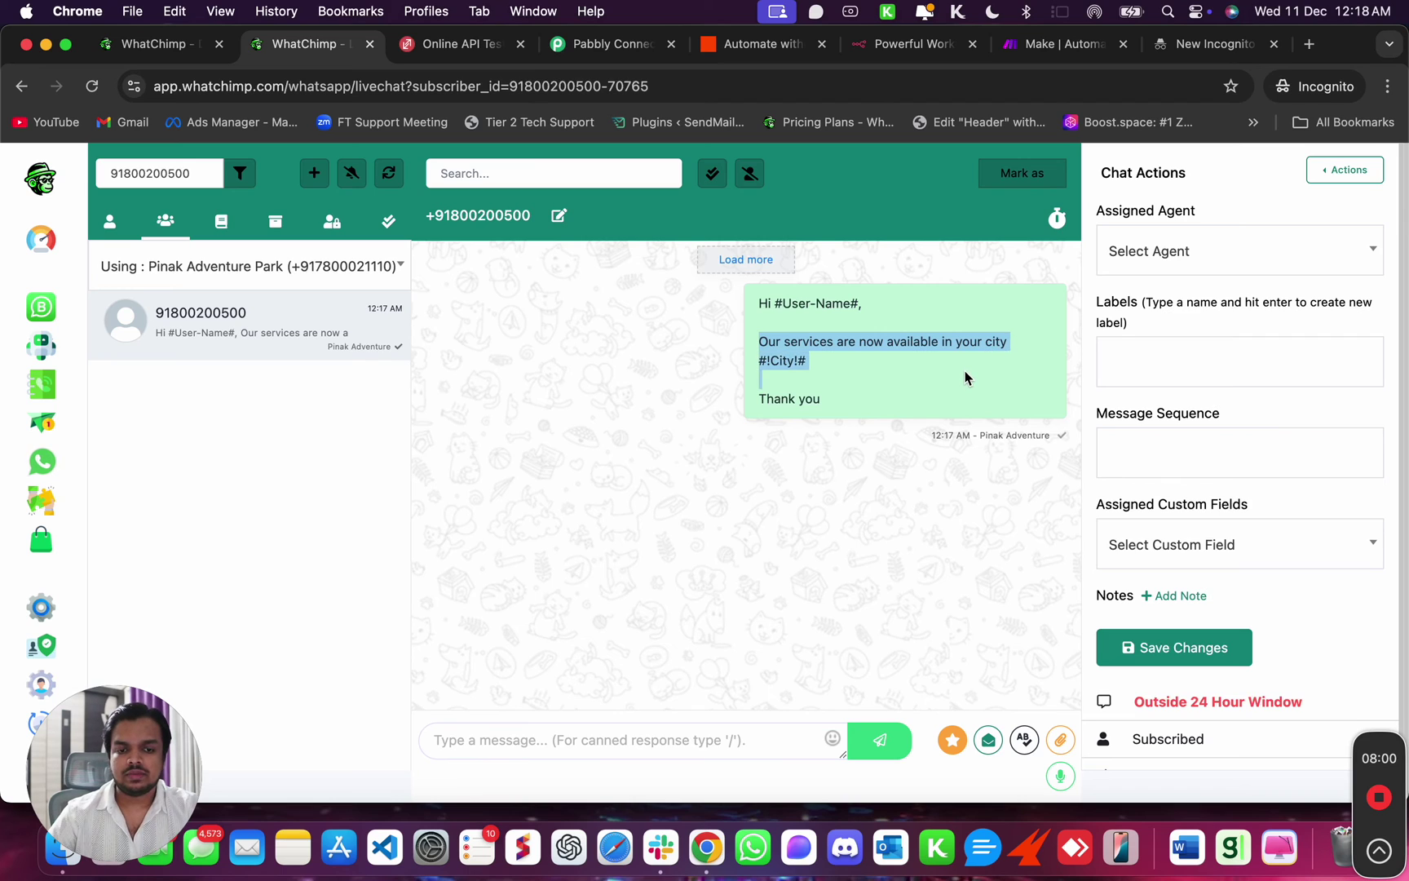
{"action": "double_click", "coordinate": [780, 360]}
{"action": "left_click_drag", "start_coordinate": [825, 408], "coordinate": [851, 303]}
{"action": "left_click_drag", "start_coordinate": [805, 364], "coordinate": [751, 364]}
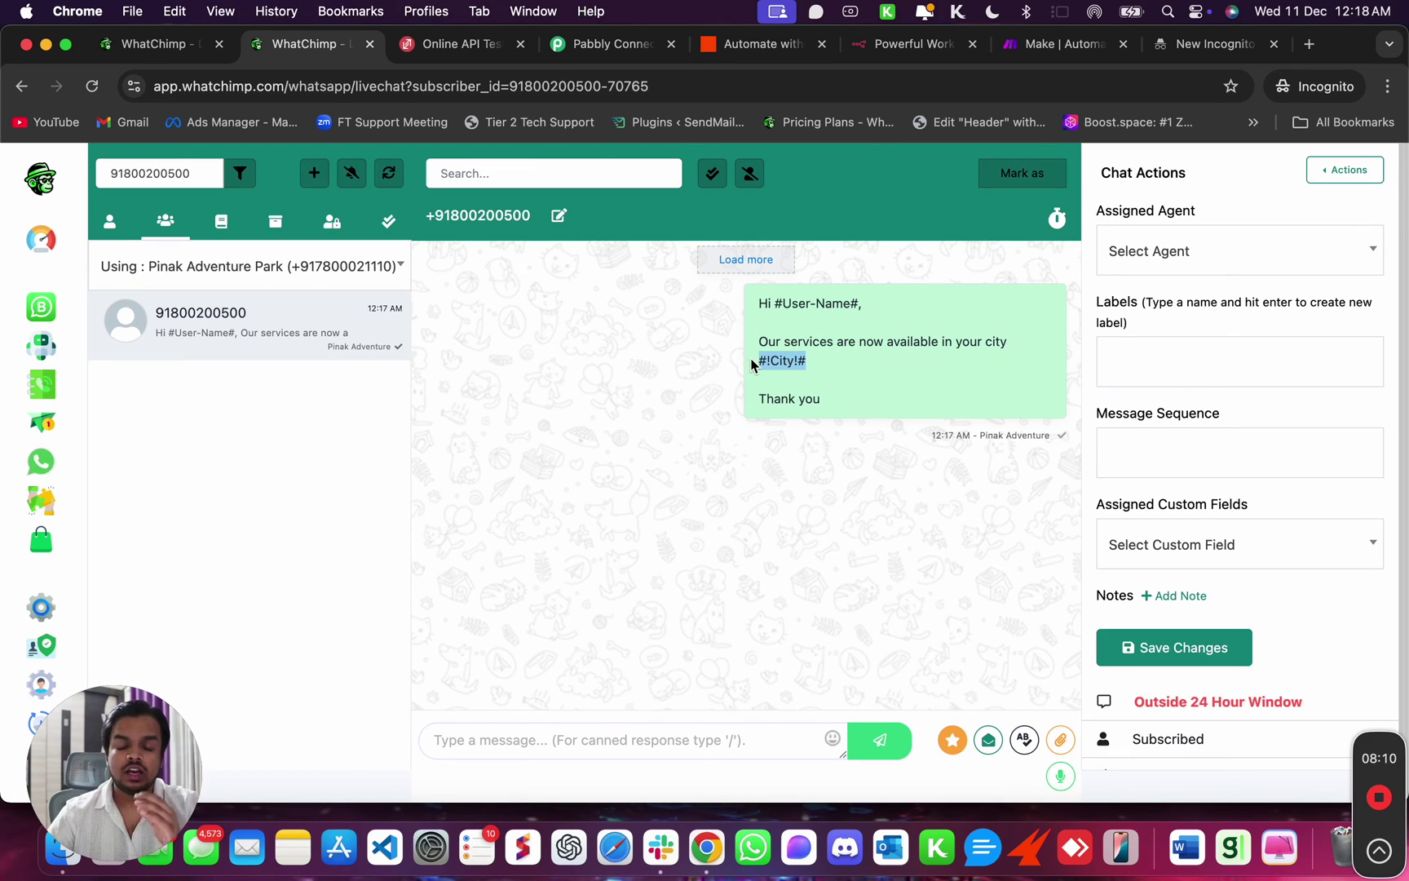
- Return to ReqBin and select the Mumbai city value and the recipient's phone number
{"action": "left_click", "coordinate": [893, 51]}
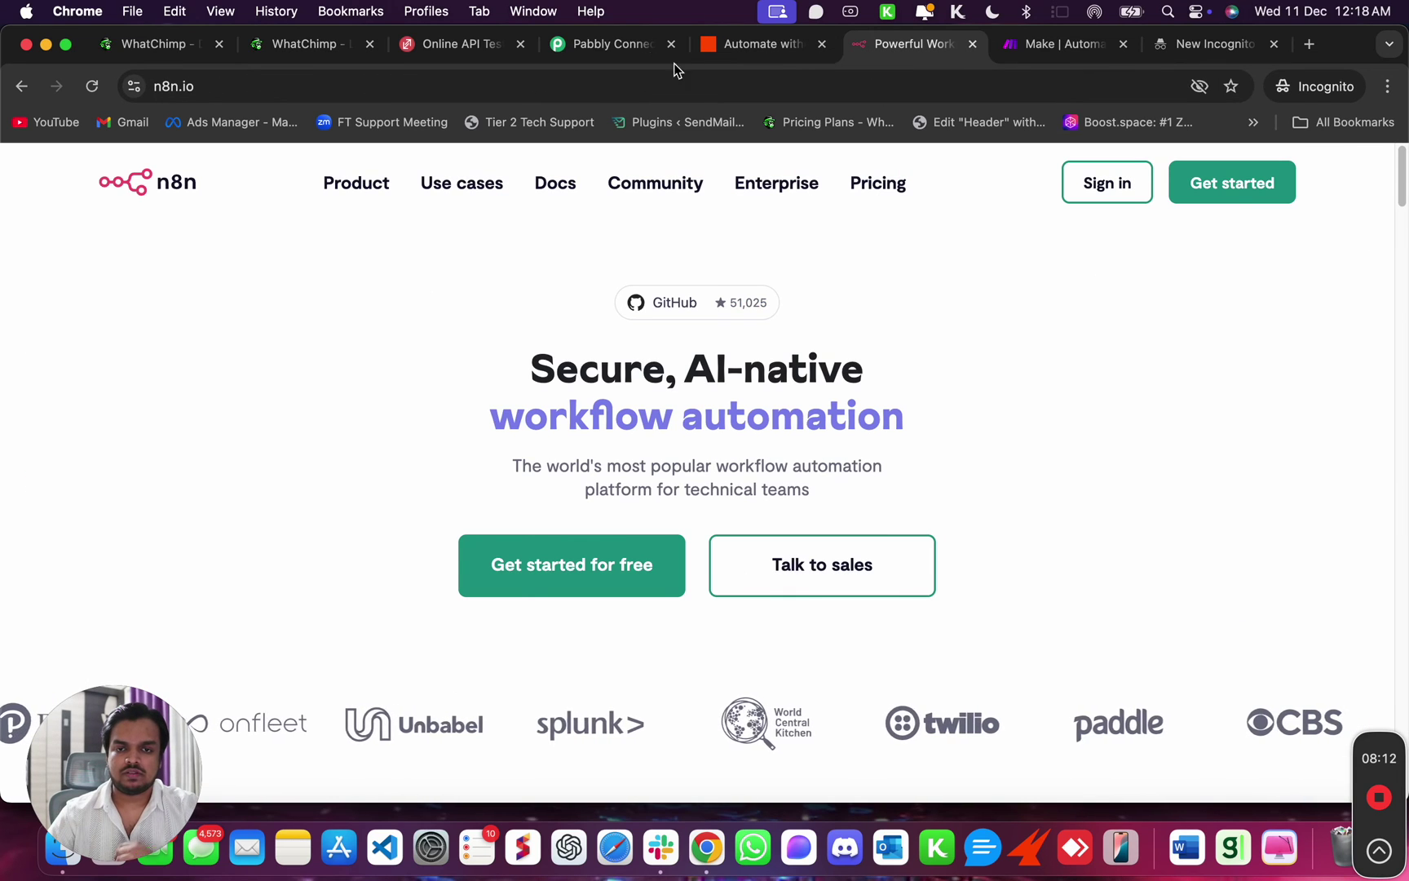
{"action": "left_click", "coordinate": [475, 51]}
{"action": "scroll", "coordinate": [869, 392], "scroll_direction": "up", "scroll_amount": 1}
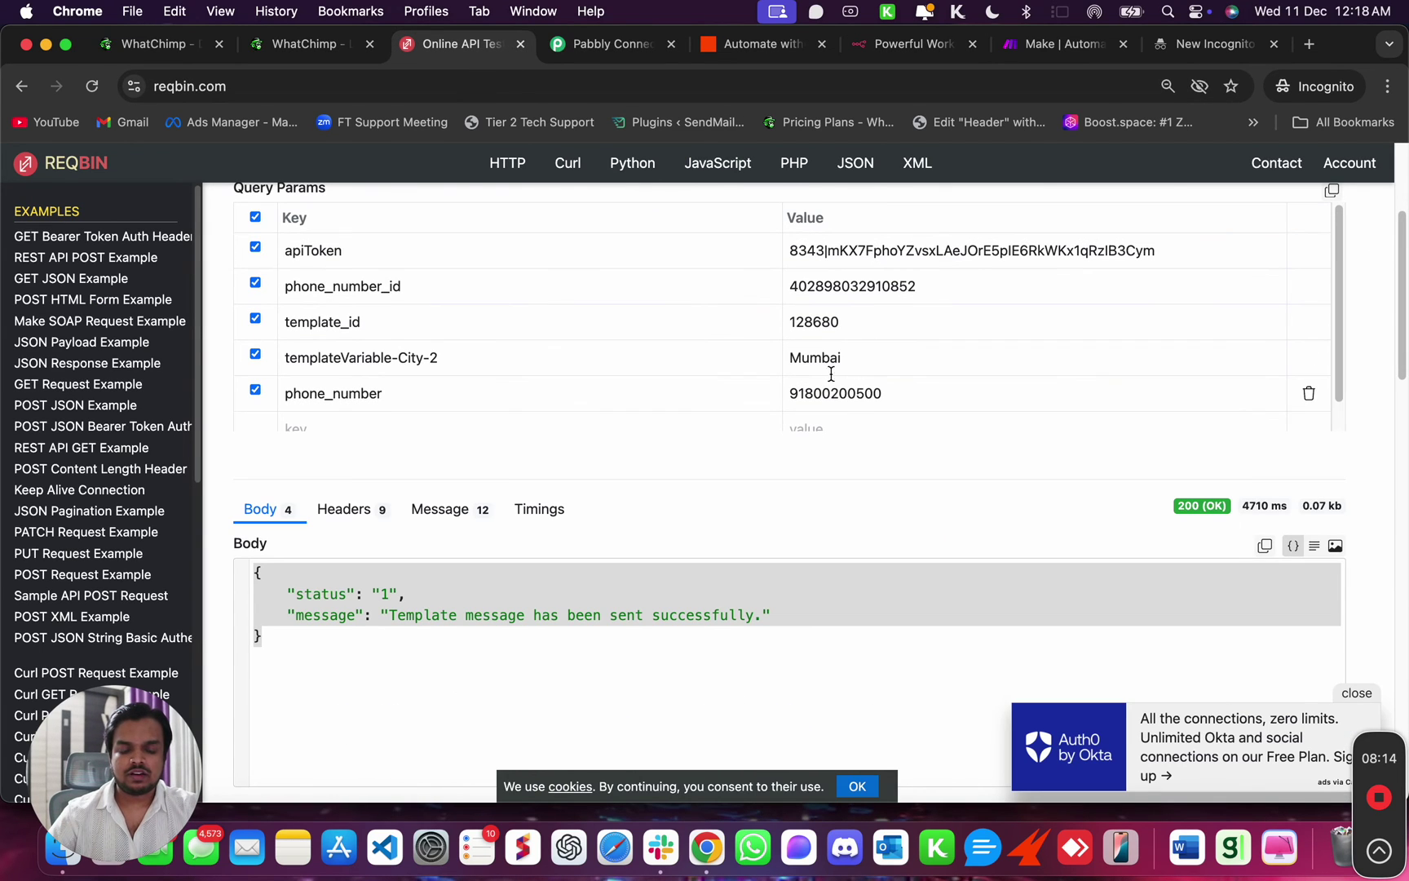
{"action": "double_click", "coordinate": [813, 358]}
{"action": "double_click", "coordinate": [809, 392]}
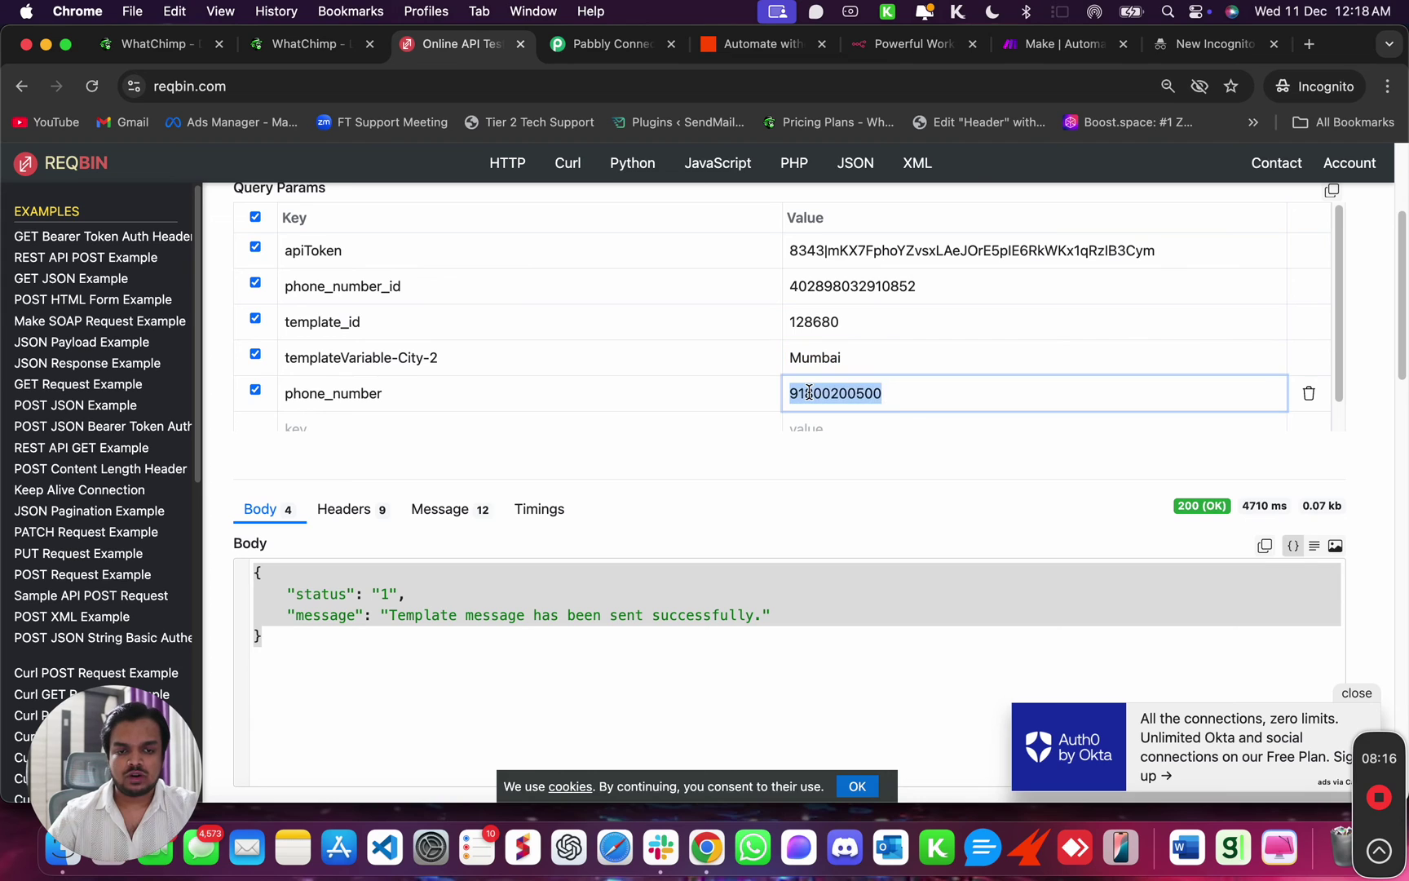
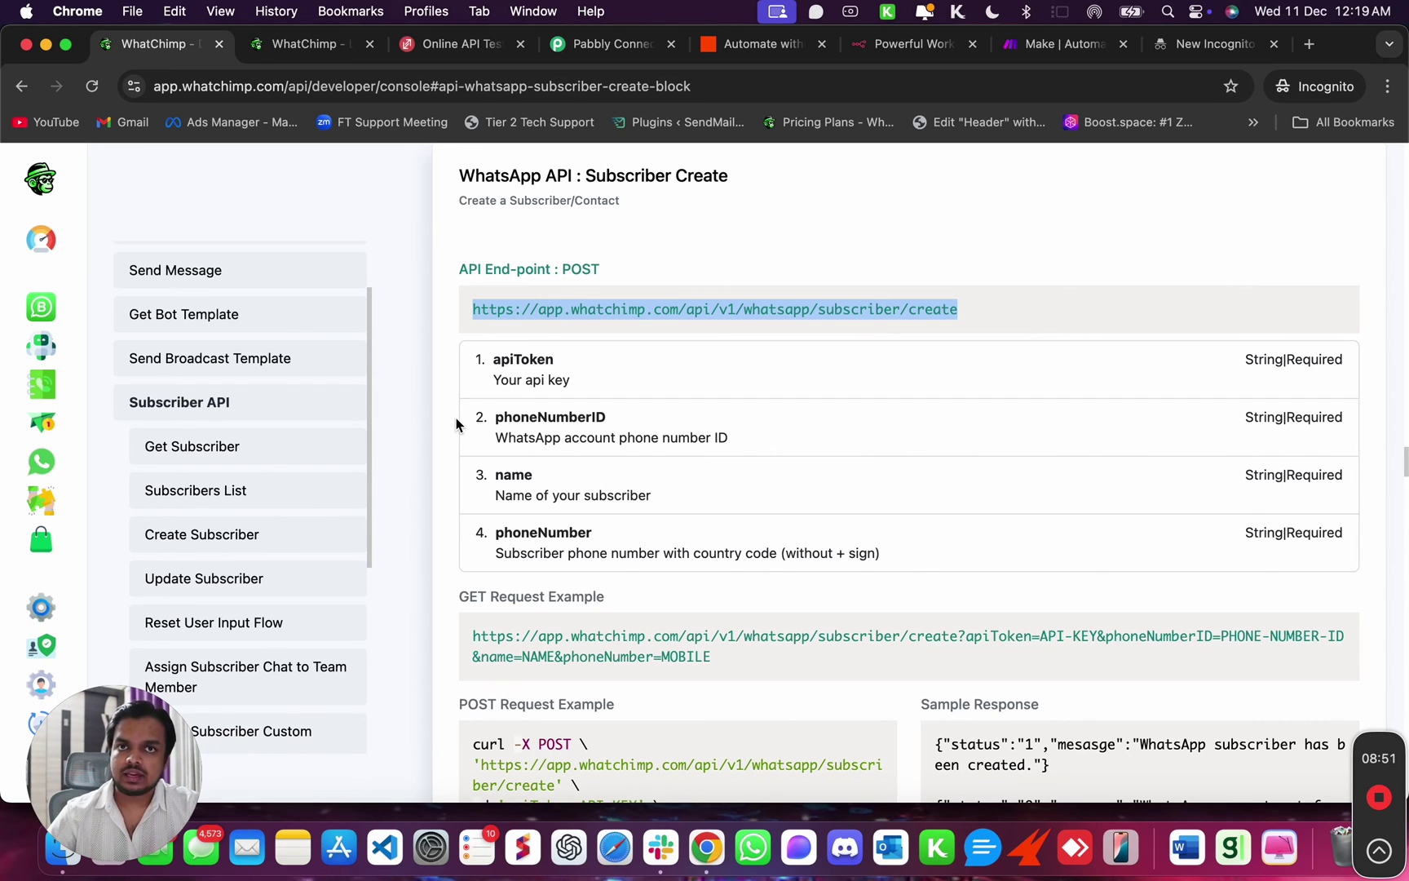
- Highlight the apiToken, phoneNumberID and phoneNumber parameter names in the subscriber-create docs
{"action": "double_click", "coordinate": [515, 360]}
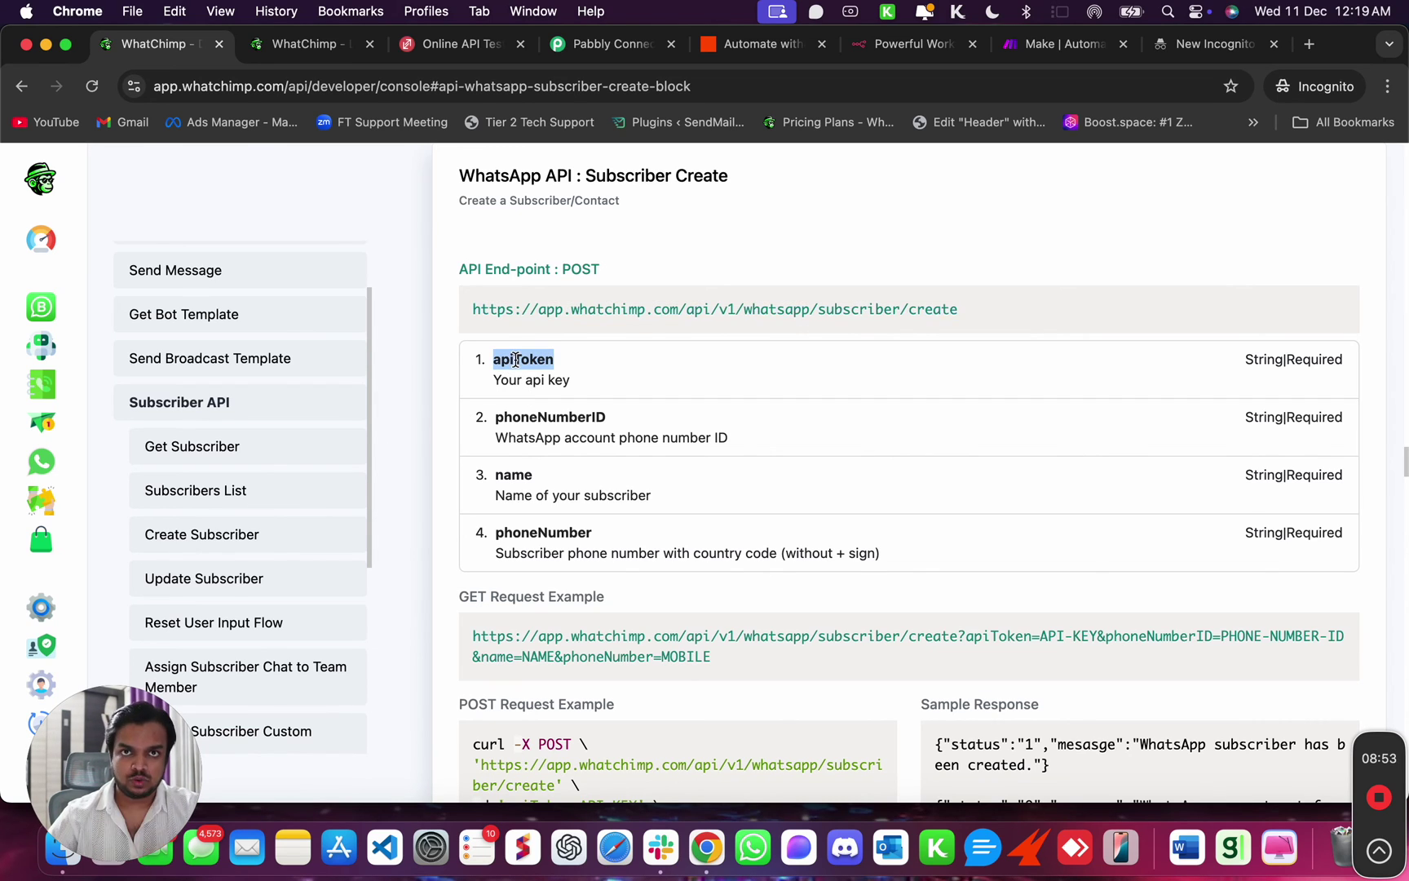
{"action": "double_click", "coordinate": [522, 438]}
{"action": "double_click", "coordinate": [534, 418]}
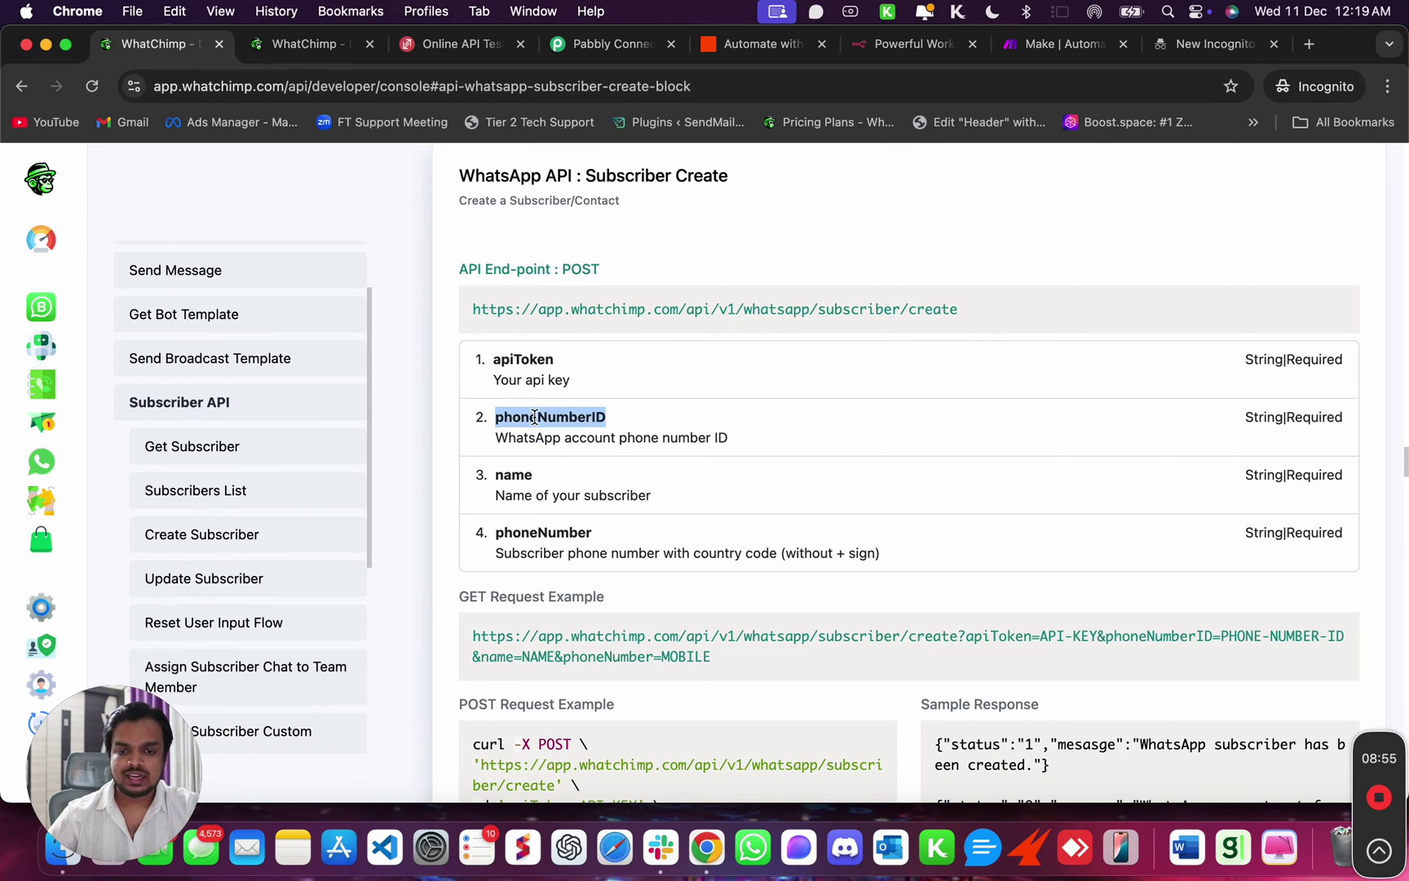
{"action": "double_click", "coordinate": [517, 534]}
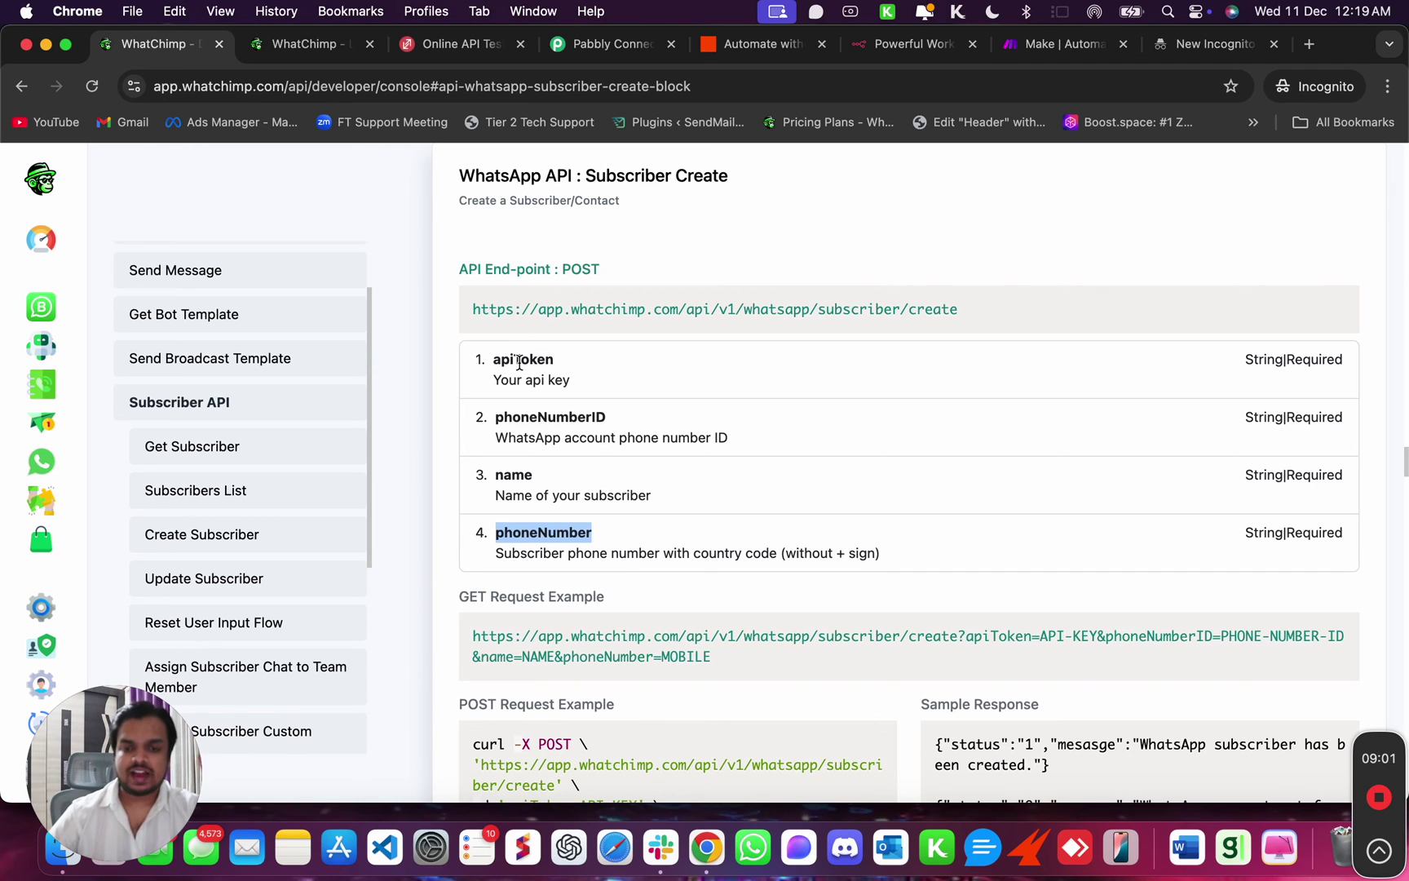
- Select the GET Request Example URL and bring up the ReqBin API testing tool
{"action": "scroll", "coordinate": [519, 362], "scroll_direction": "down", "scroll_amount": 3}
{"action": "left_click_drag", "start_coordinate": [718, 472], "coordinate": [442, 433]}
{"action": "key", "text": "super+c"}
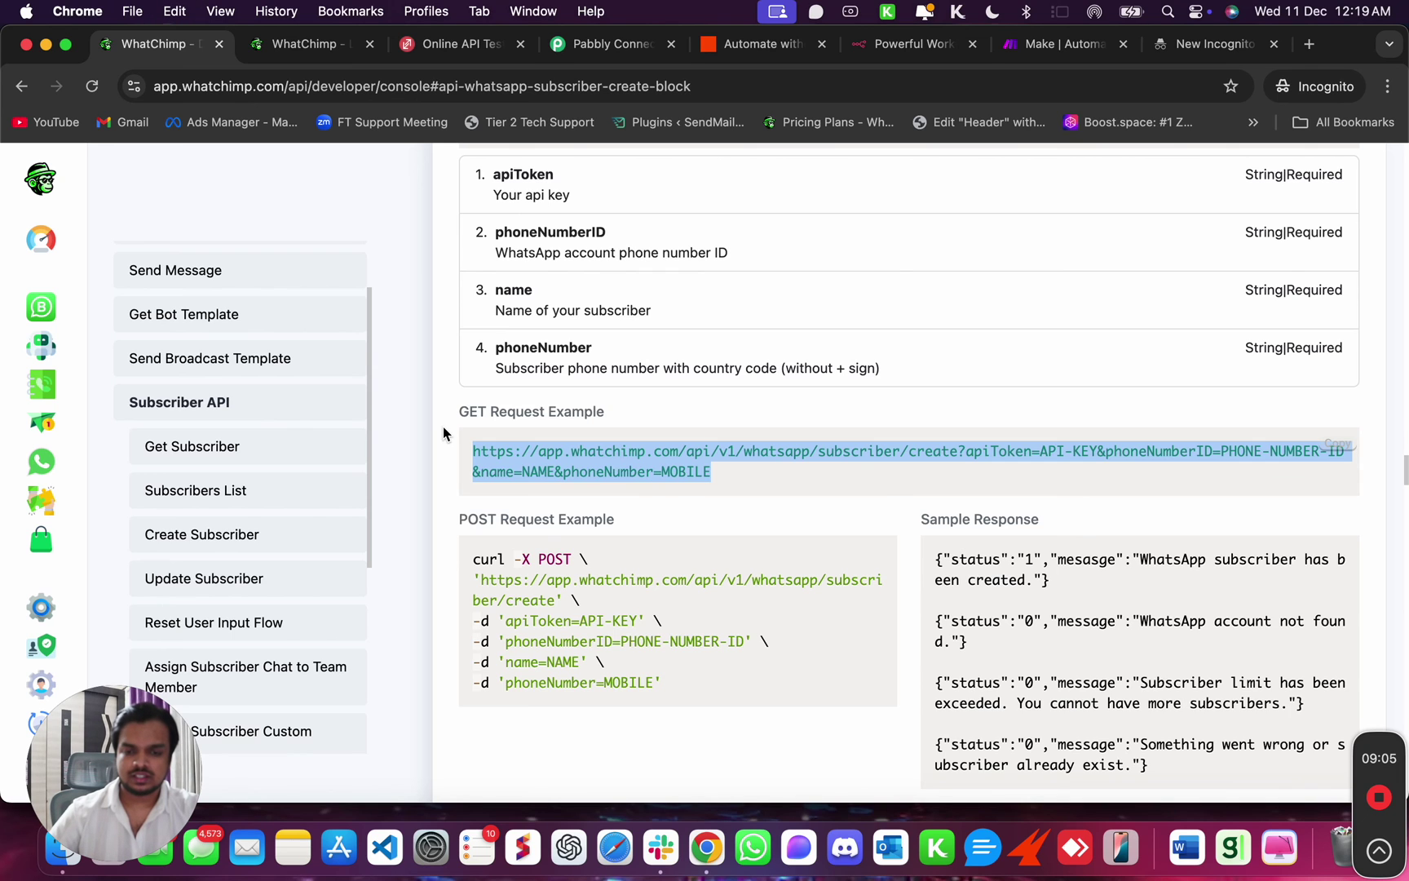
{"action": "left_click", "coordinate": [461, 44]}
{"action": "scroll", "coordinate": [449, 253], "scroll_direction": "up", "scroll_amount": 3}
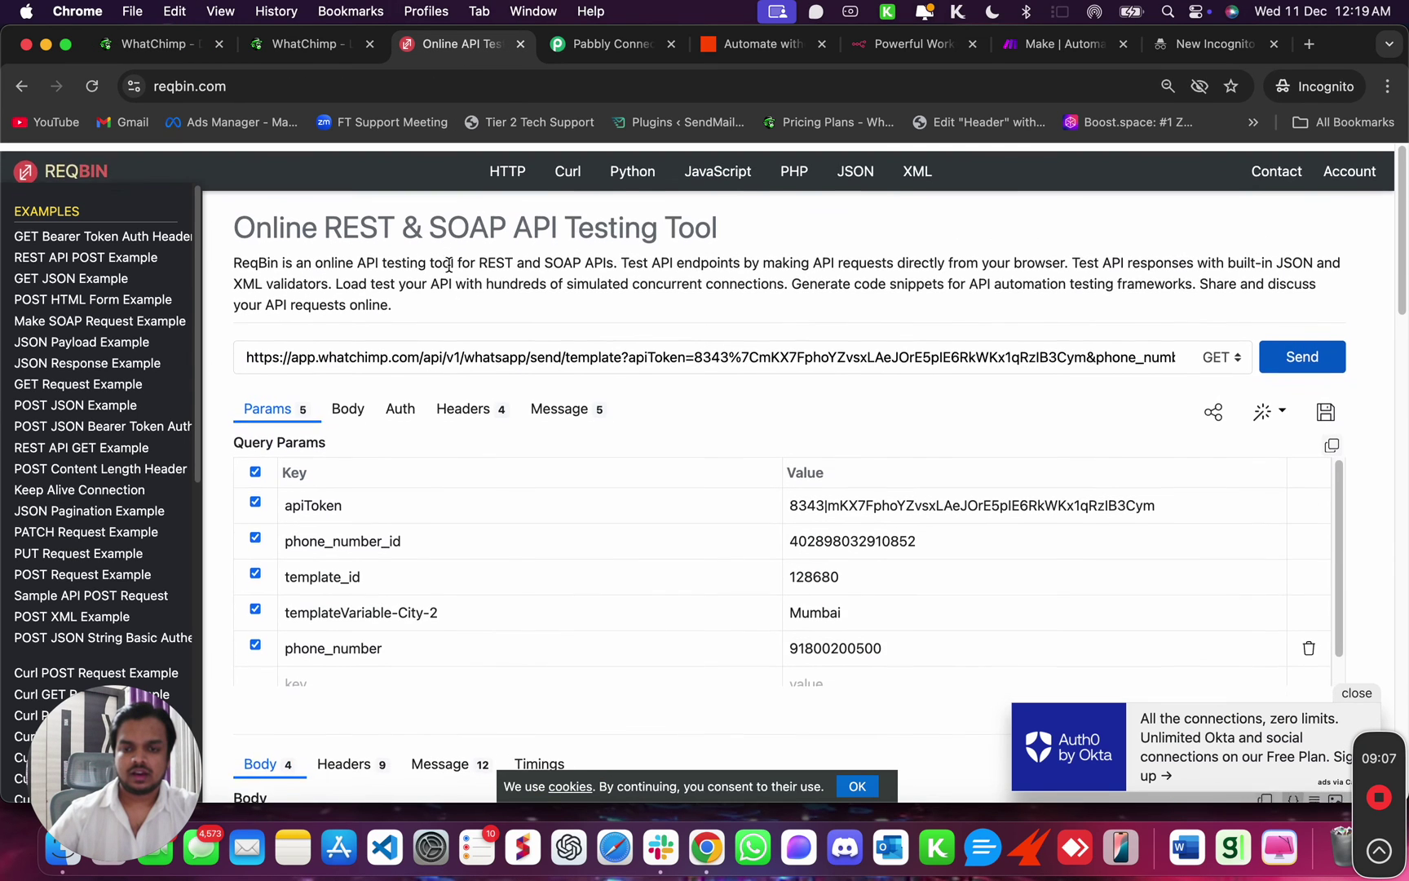
- Replace the ReqBin request URL with the pasted subscriber-create GET URL
{"action": "triple_click", "coordinate": [460, 353]}
{"action": "key", "text": "super+v"}
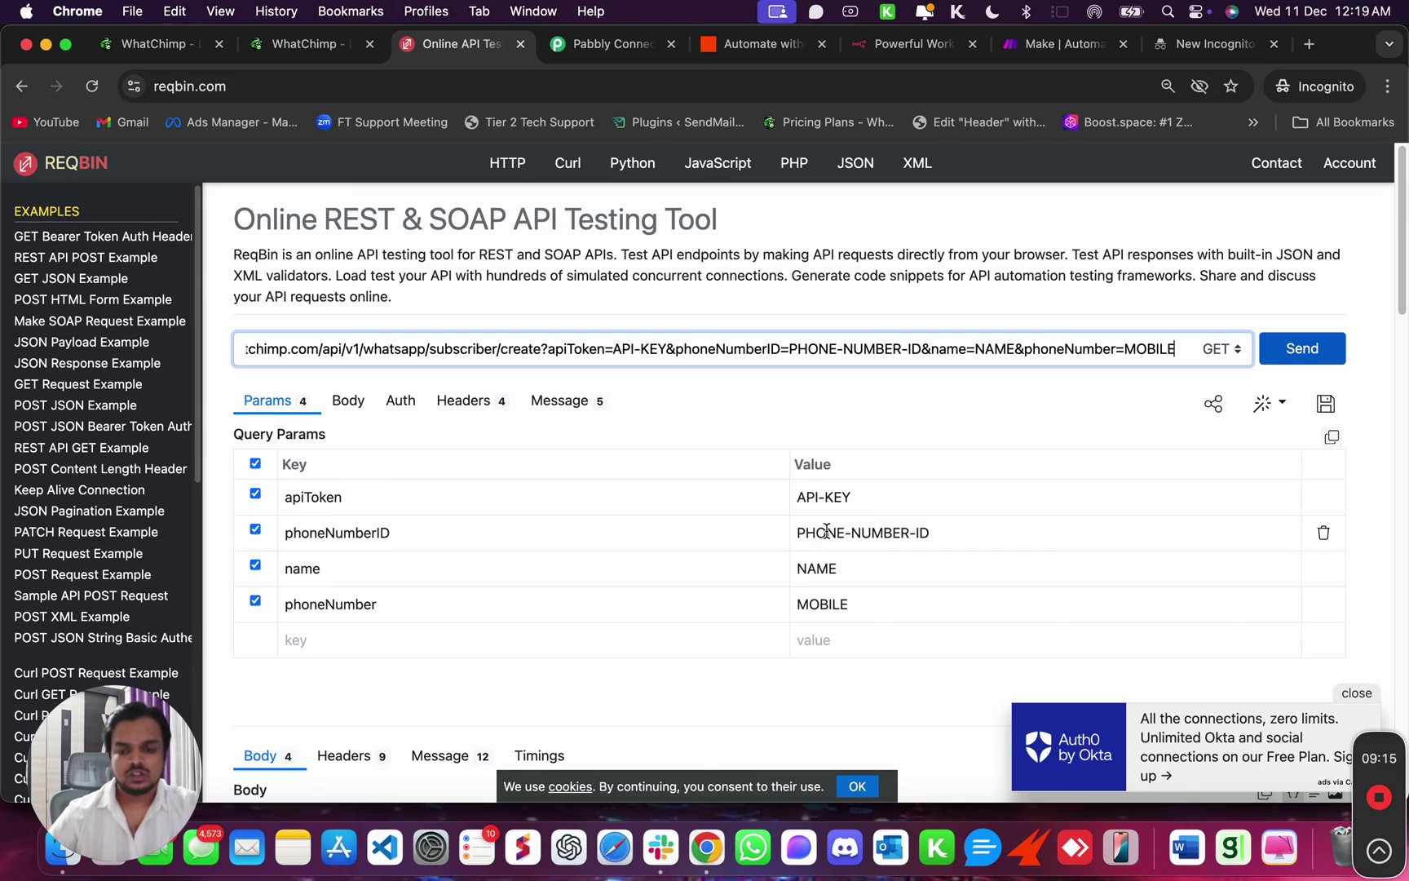
{"action": "left_click", "coordinate": [819, 498]}
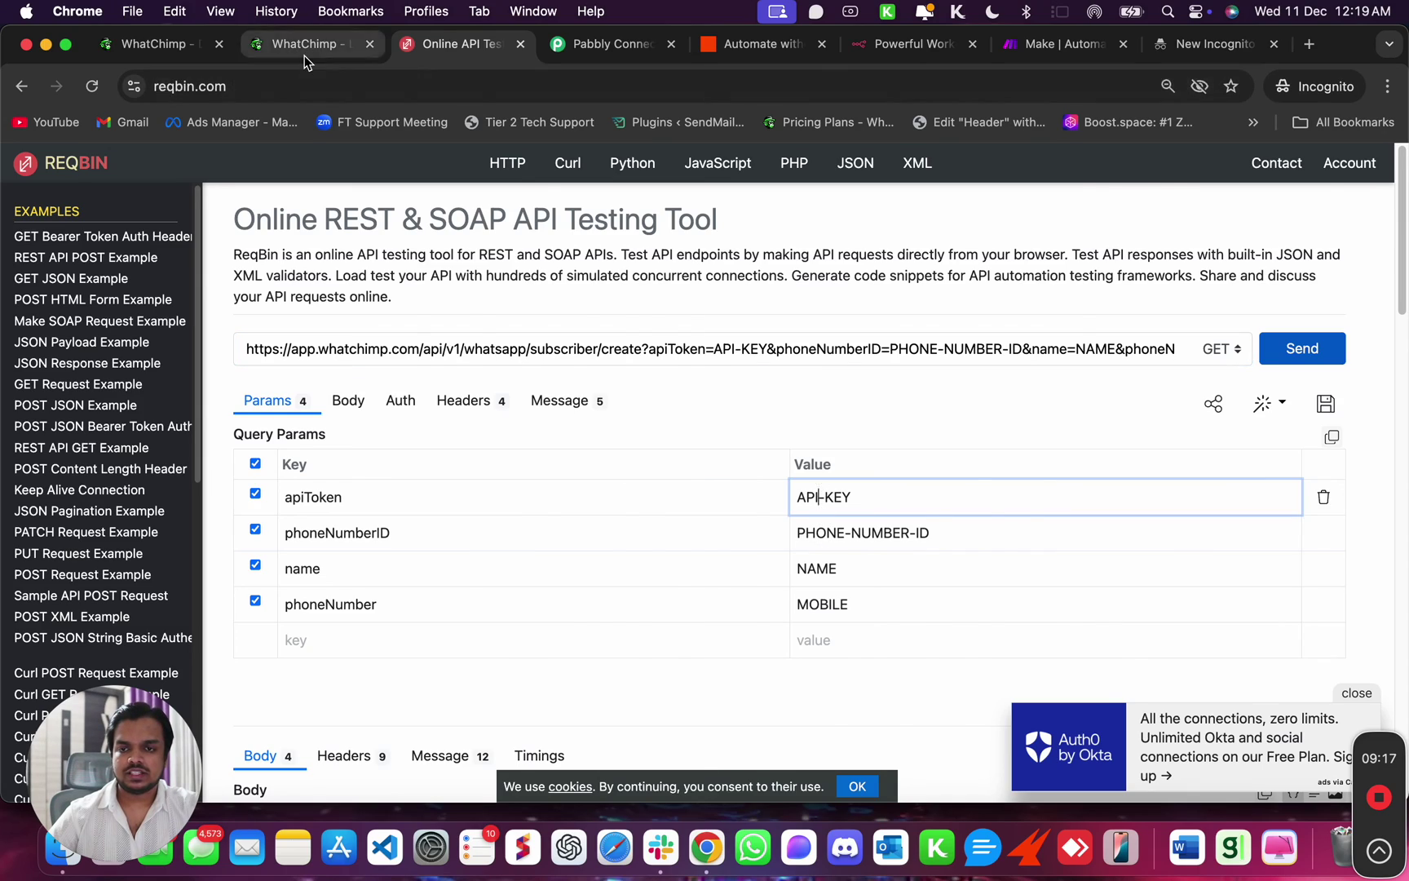
- Copy the WhatChimp API key and paste it over the apiToken placeholder in ReqBin
{"action": "left_click", "coordinate": [303, 49]}
{"action": "left_click", "coordinate": [189, 46]}
{"action": "scroll", "coordinate": [803, 445], "scroll_direction": "down", "scroll_amount": 3}
{"action": "scroll", "coordinate": [822, 442], "scroll_direction": "up", "scroll_amount": 10}
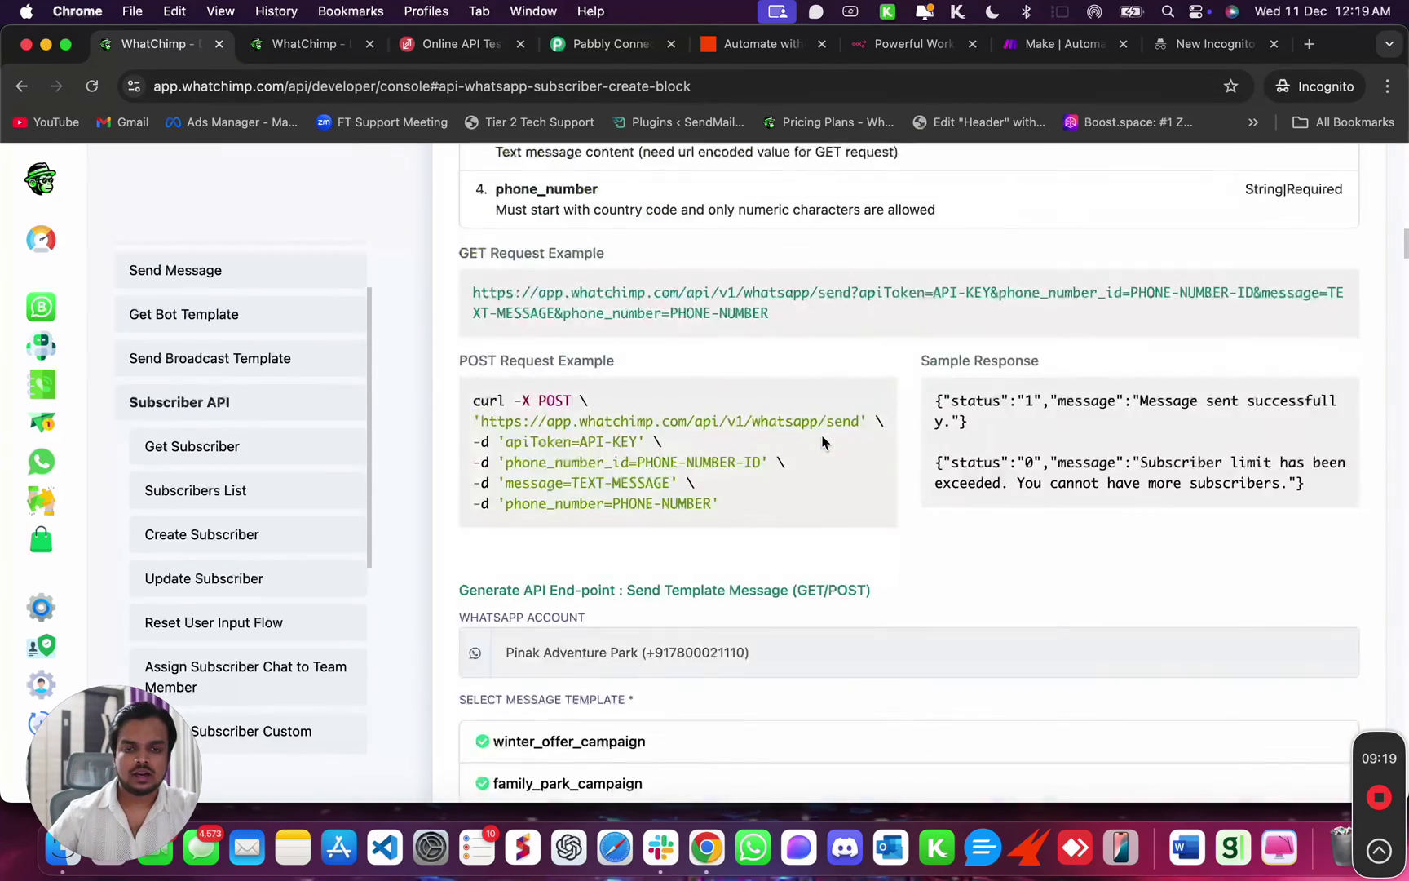
{"action": "scroll", "coordinate": [822, 442], "scroll_direction": "up", "scroll_amount": 15}
{"action": "left_click", "coordinate": [944, 415]}
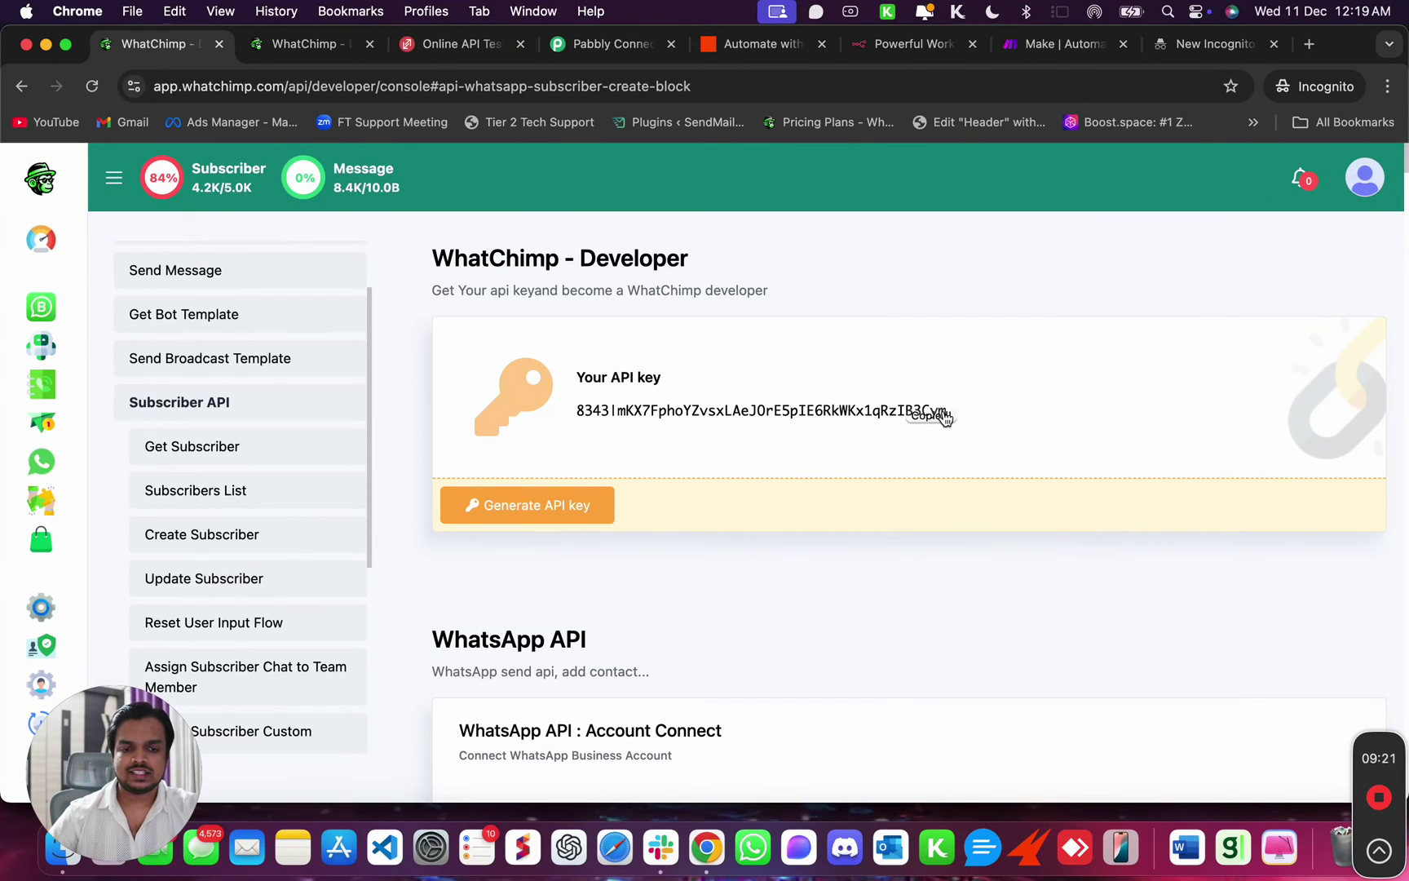
{"action": "left_click", "coordinate": [465, 39]}
{"action": "left_click", "coordinate": [866, 493]}
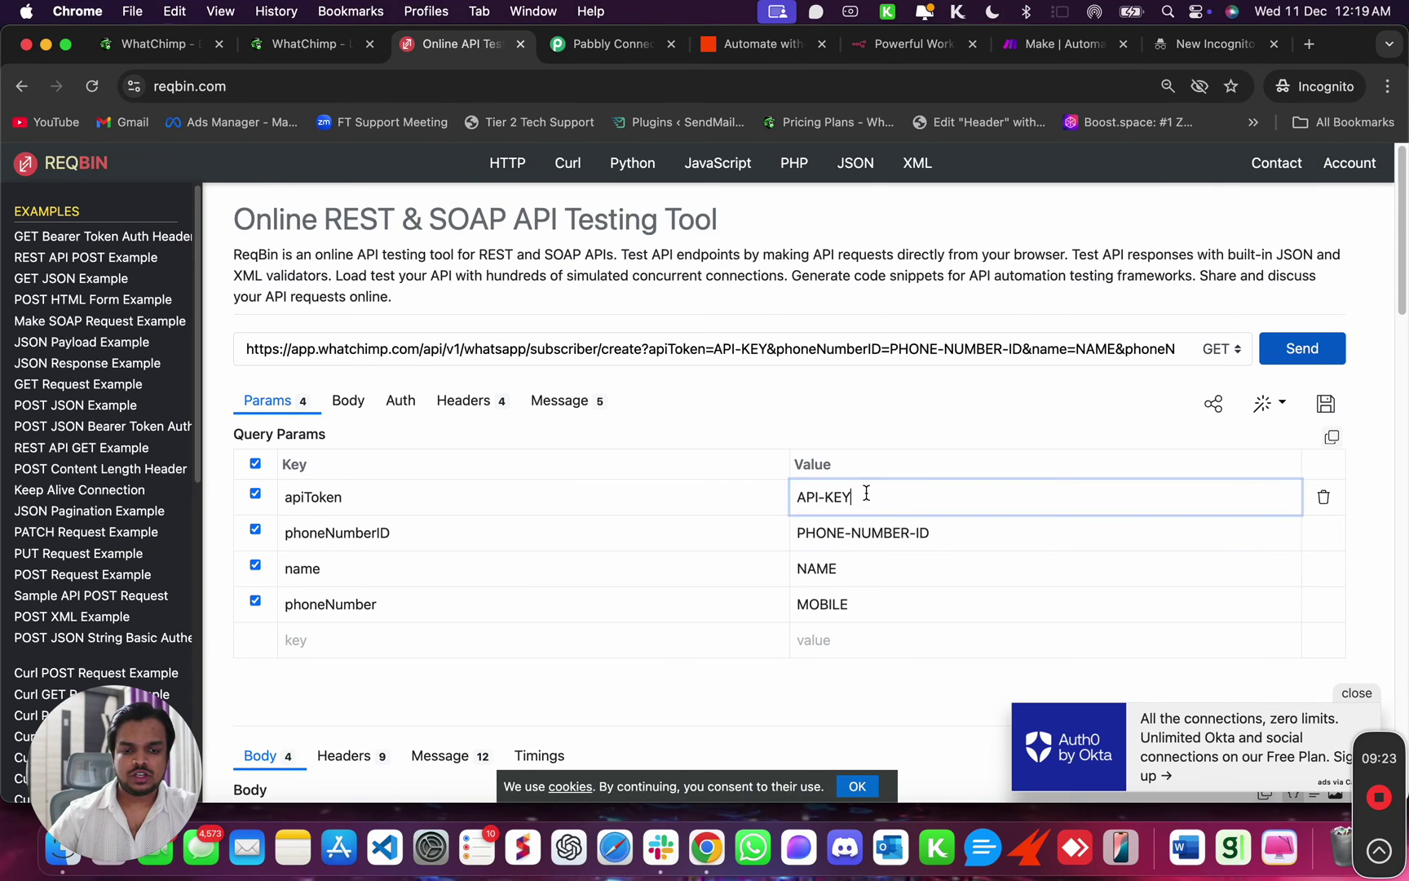
{"action": "key", "text": "super+a"}
{"action": "key", "text": "super+v"}
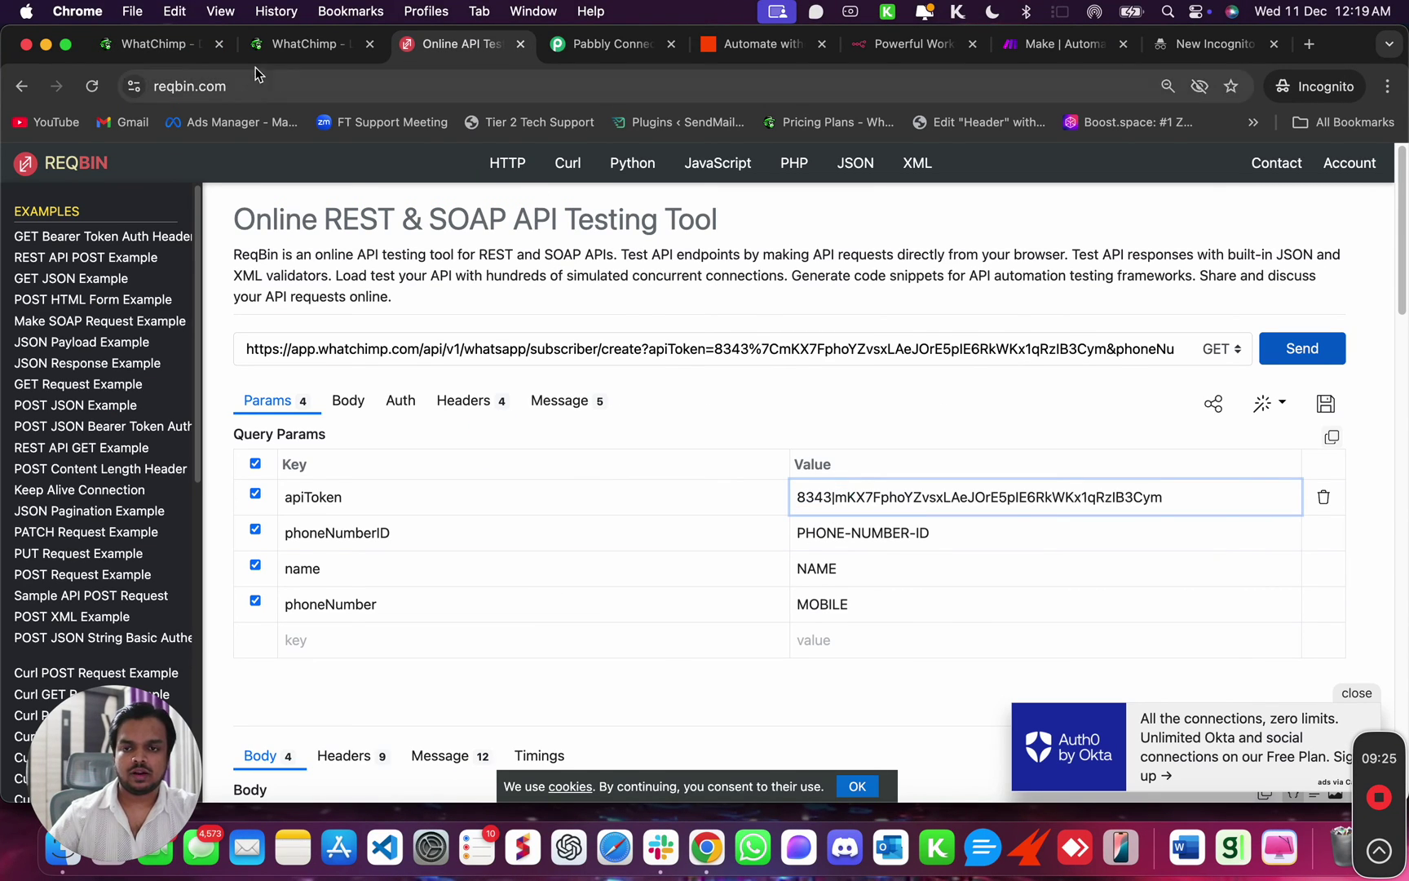
- Copy the WhatsApp Number ID from the connected account page into the phoneNumberID value
{"action": "left_click", "coordinate": [161, 43]}
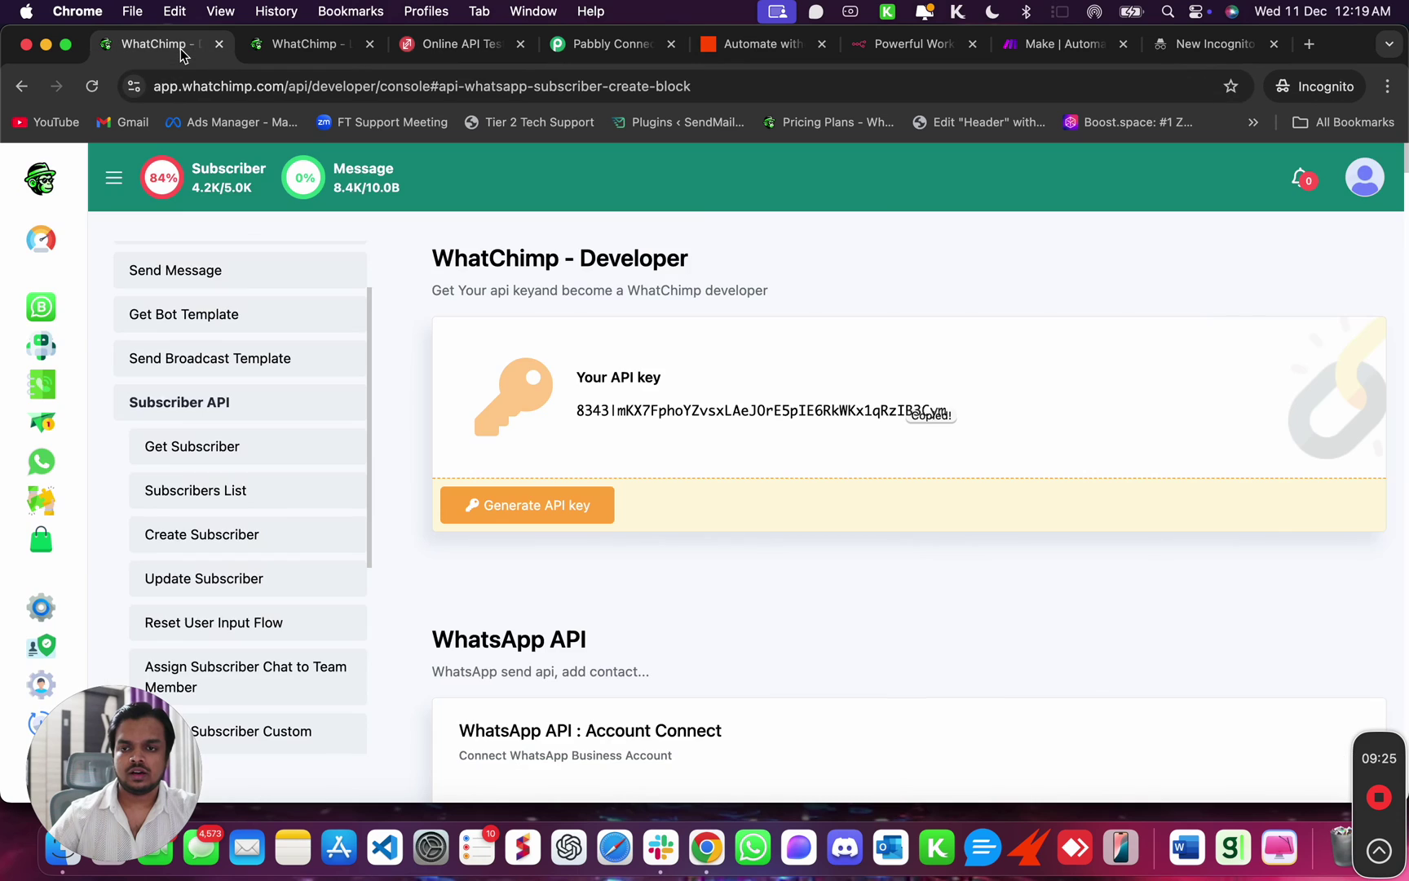
{"action": "left_click", "coordinate": [42, 317]}
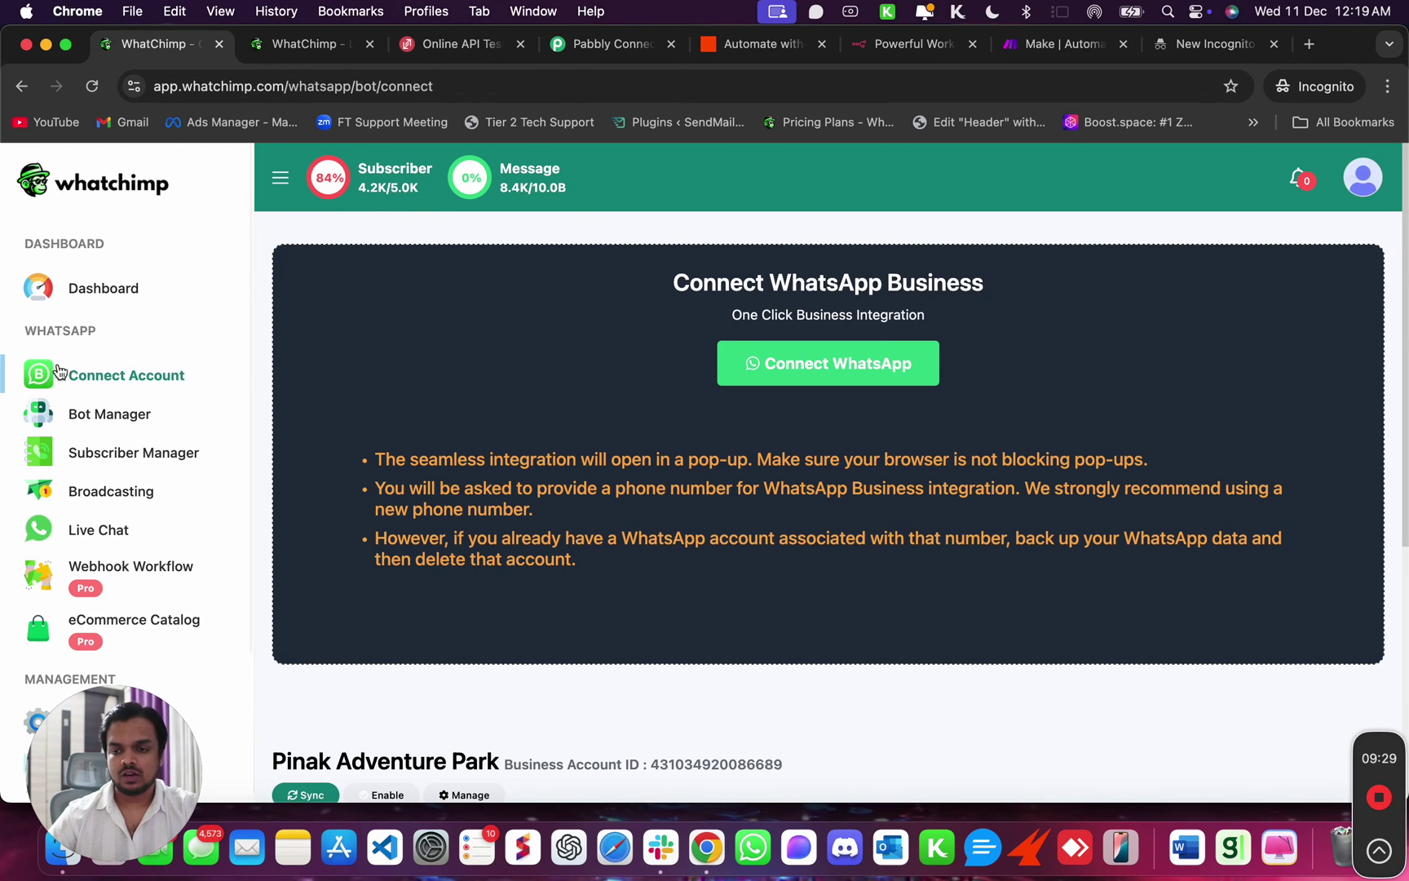
{"action": "scroll", "coordinate": [486, 604], "scroll_direction": "down", "scroll_amount": 5}
{"action": "scroll", "coordinate": [486, 604], "scroll_direction": "down", "scroll_amount": 2}
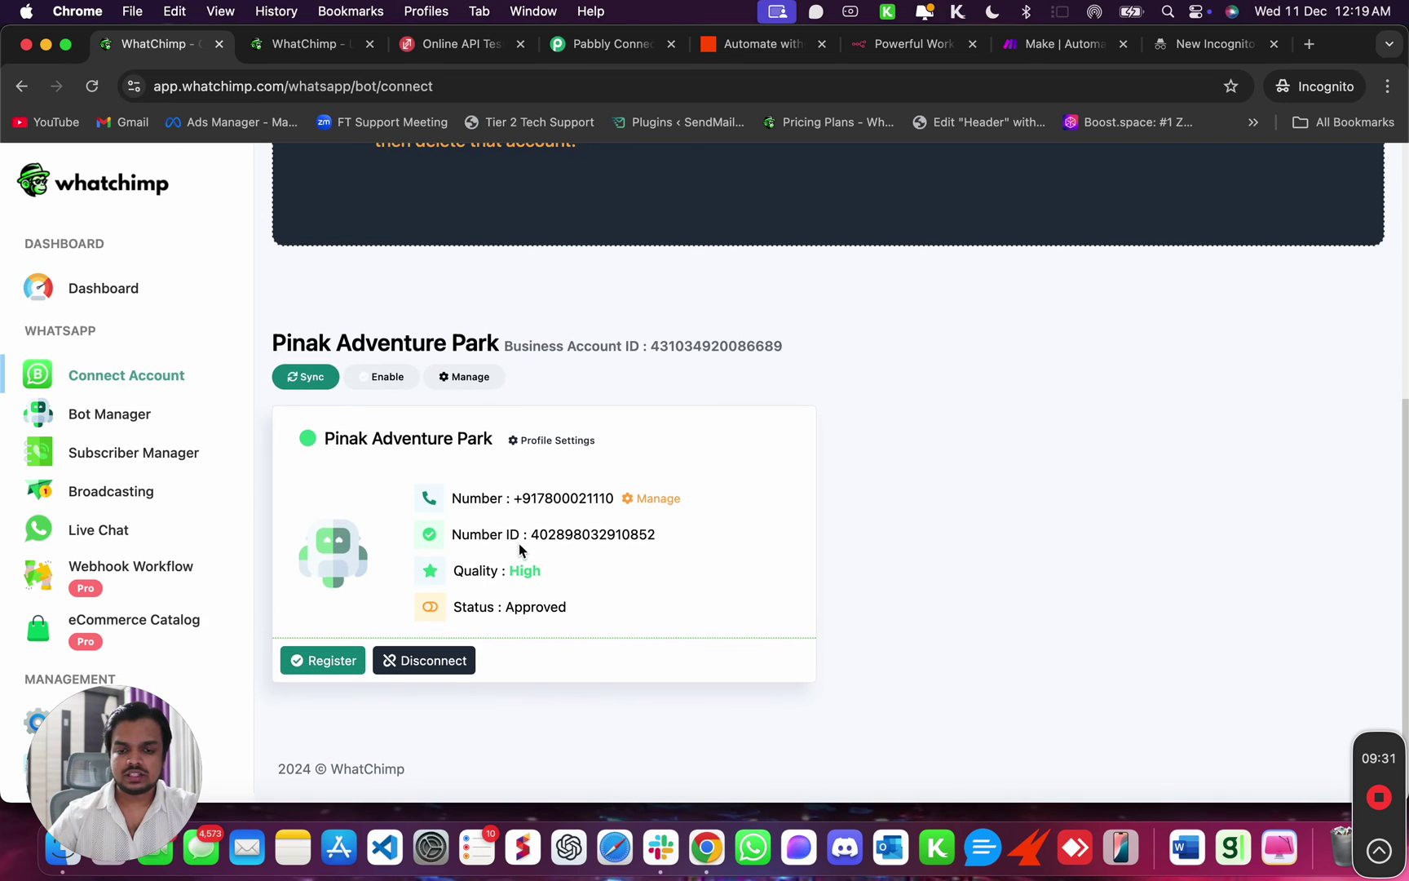
{"action": "double_click", "coordinate": [547, 532]}
{"action": "key", "text": "super+c"}
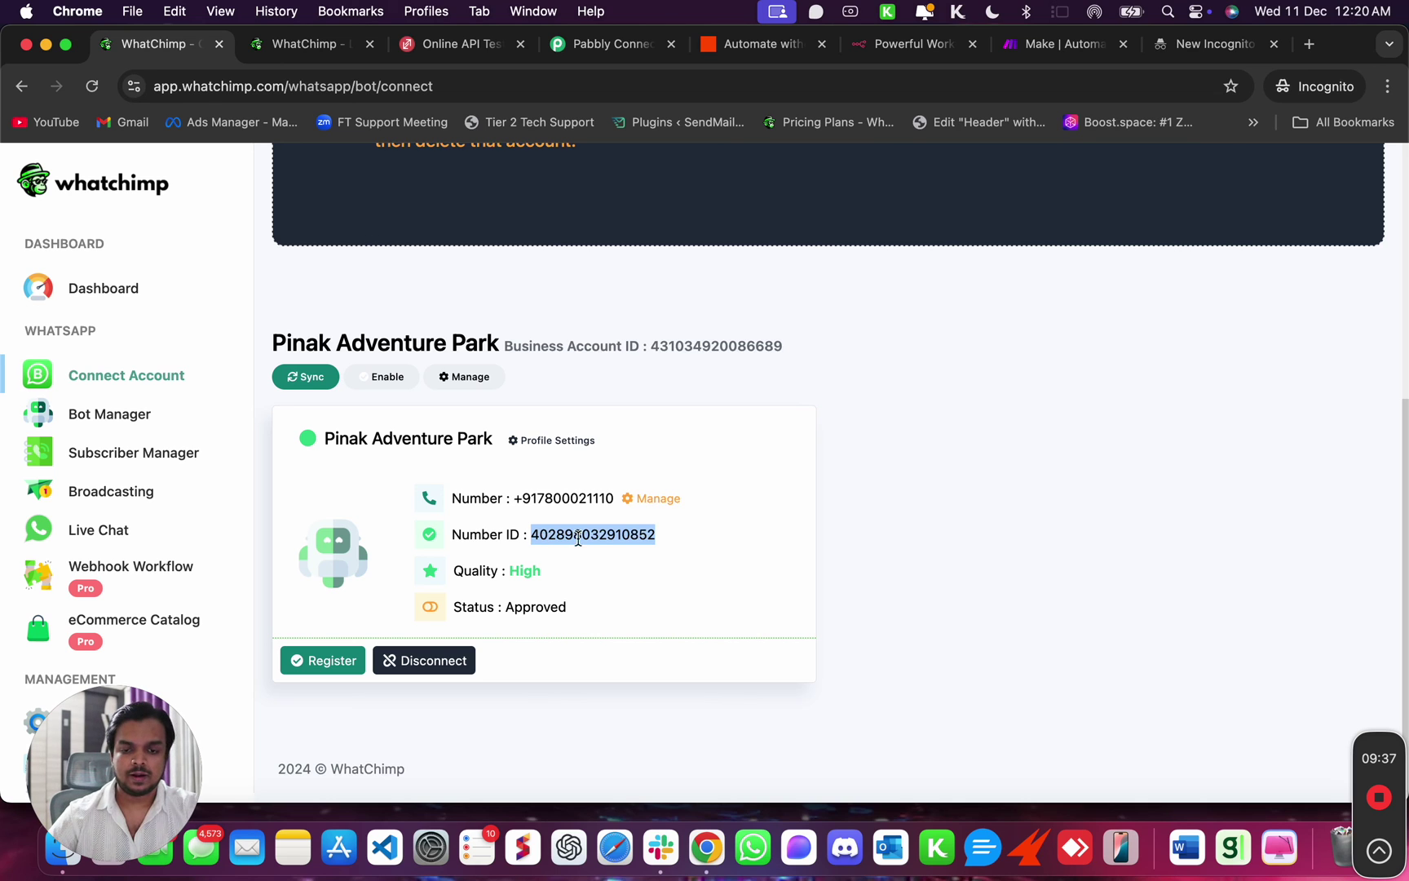
{"action": "key", "text": "super+3"}
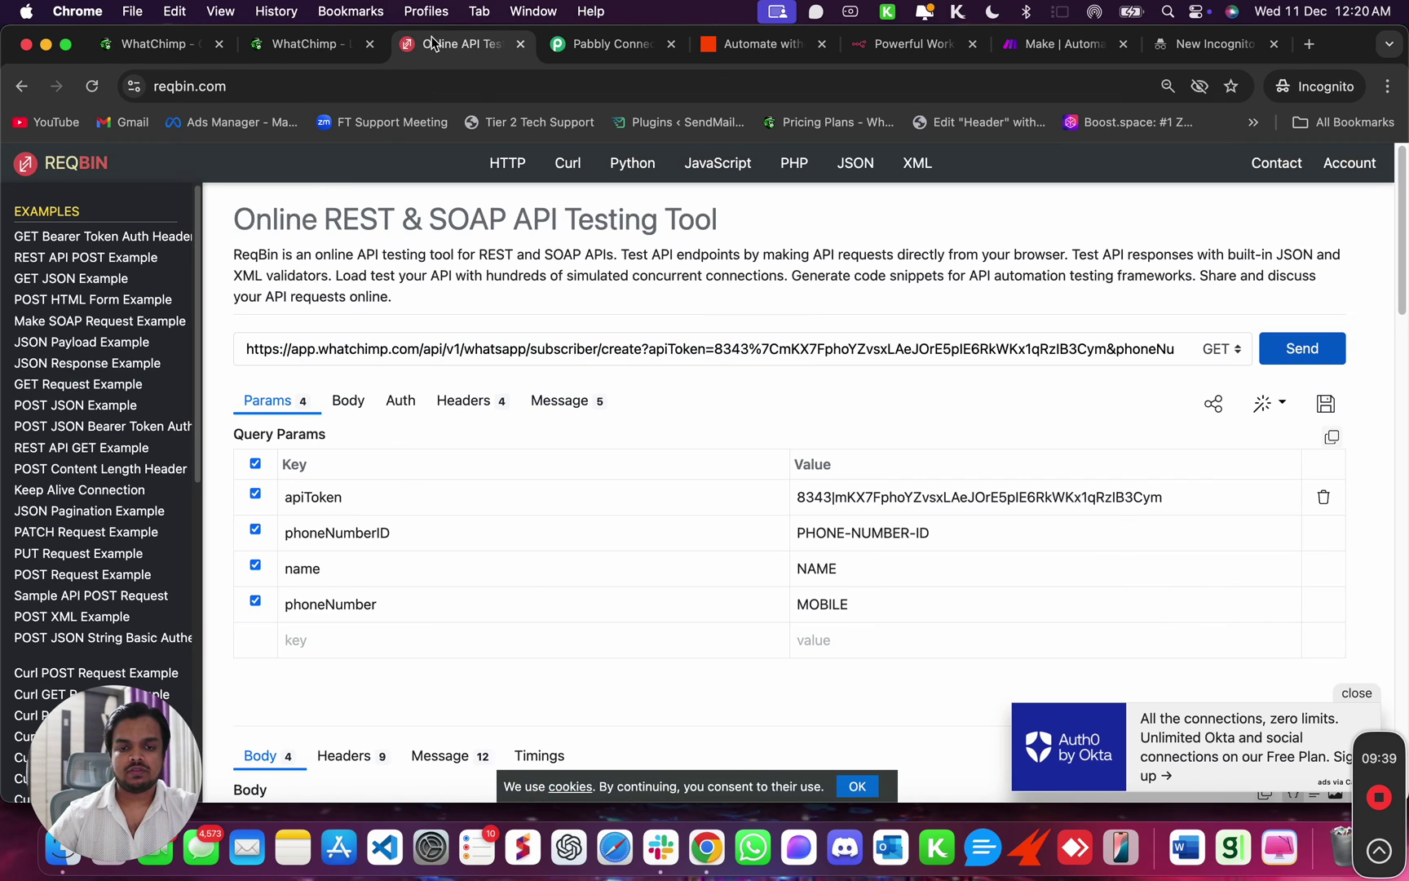
{"action": "double_click", "coordinate": [871, 541]}
{"action": "key", "text": "super+a"}
{"action": "key", "text": "super+v"}
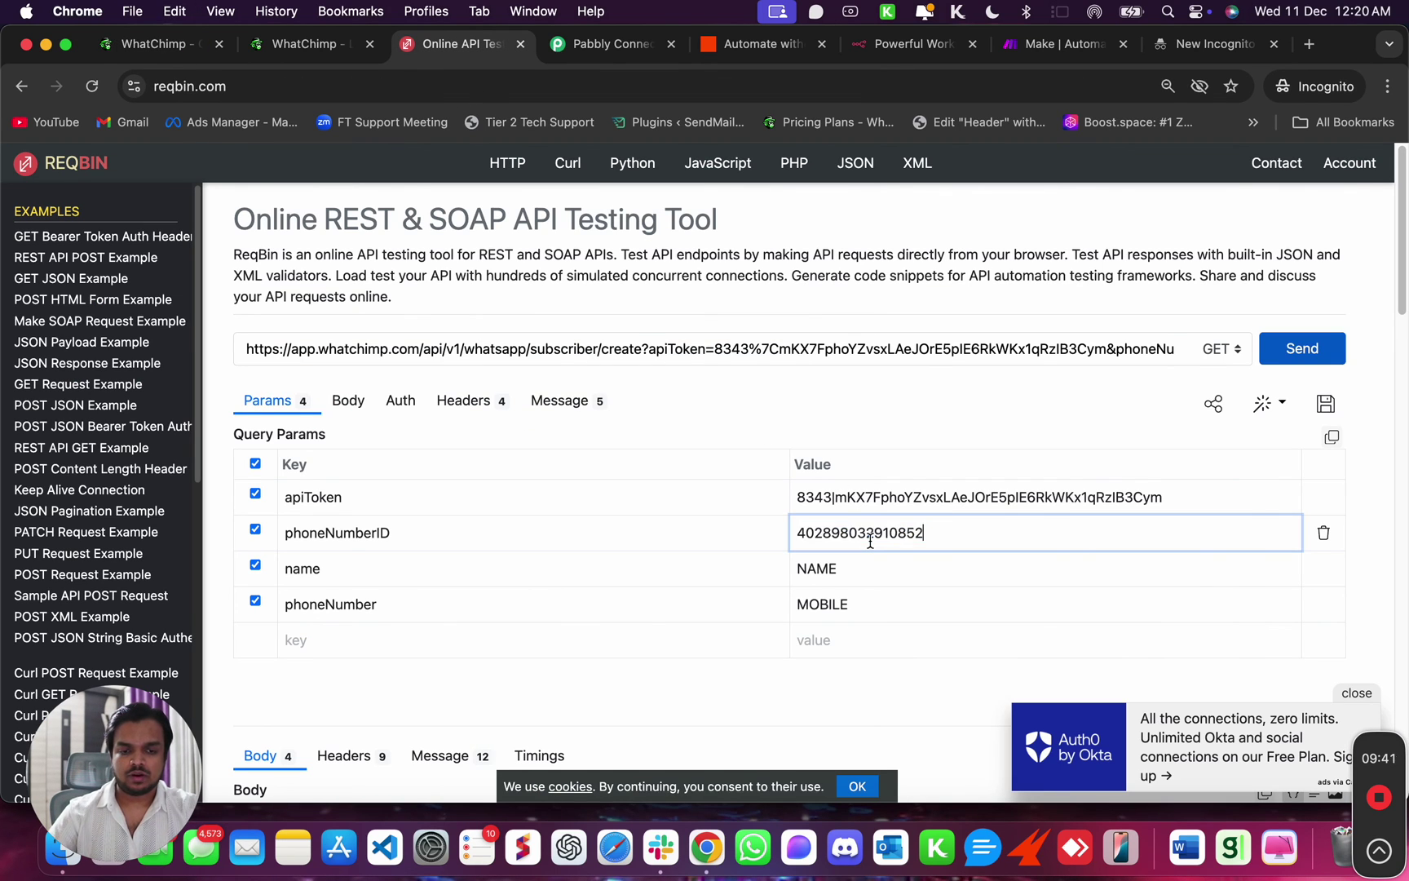
- Select the MOBILE placeholder in the phoneNumber value and go to the WhatChimp subscriber chat
{"action": "left_click", "coordinate": [848, 579]}
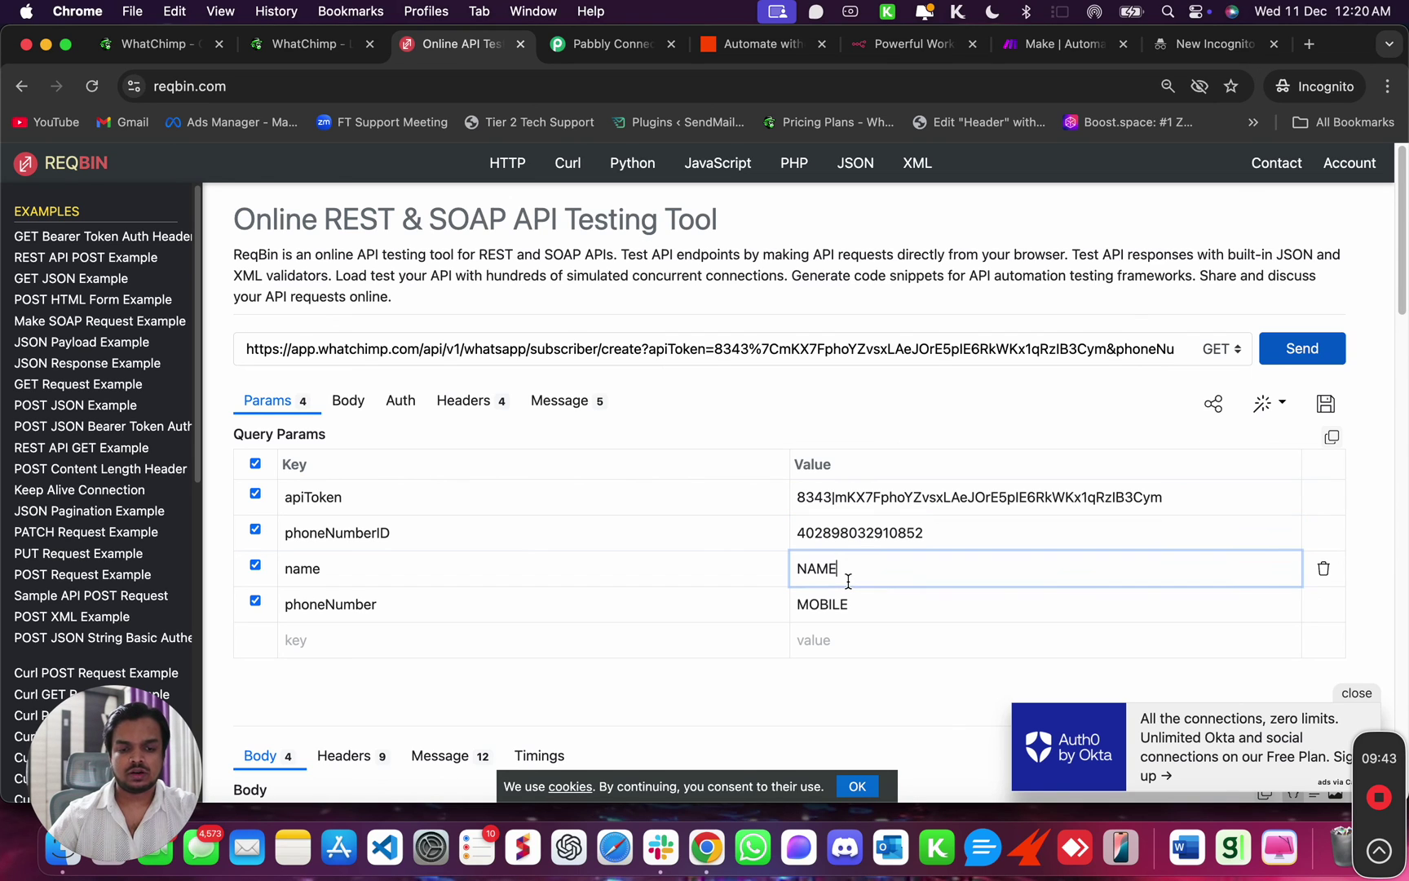
{"action": "left_click", "coordinate": [823, 639]}
{"action": "double_click", "coordinate": [832, 605]}
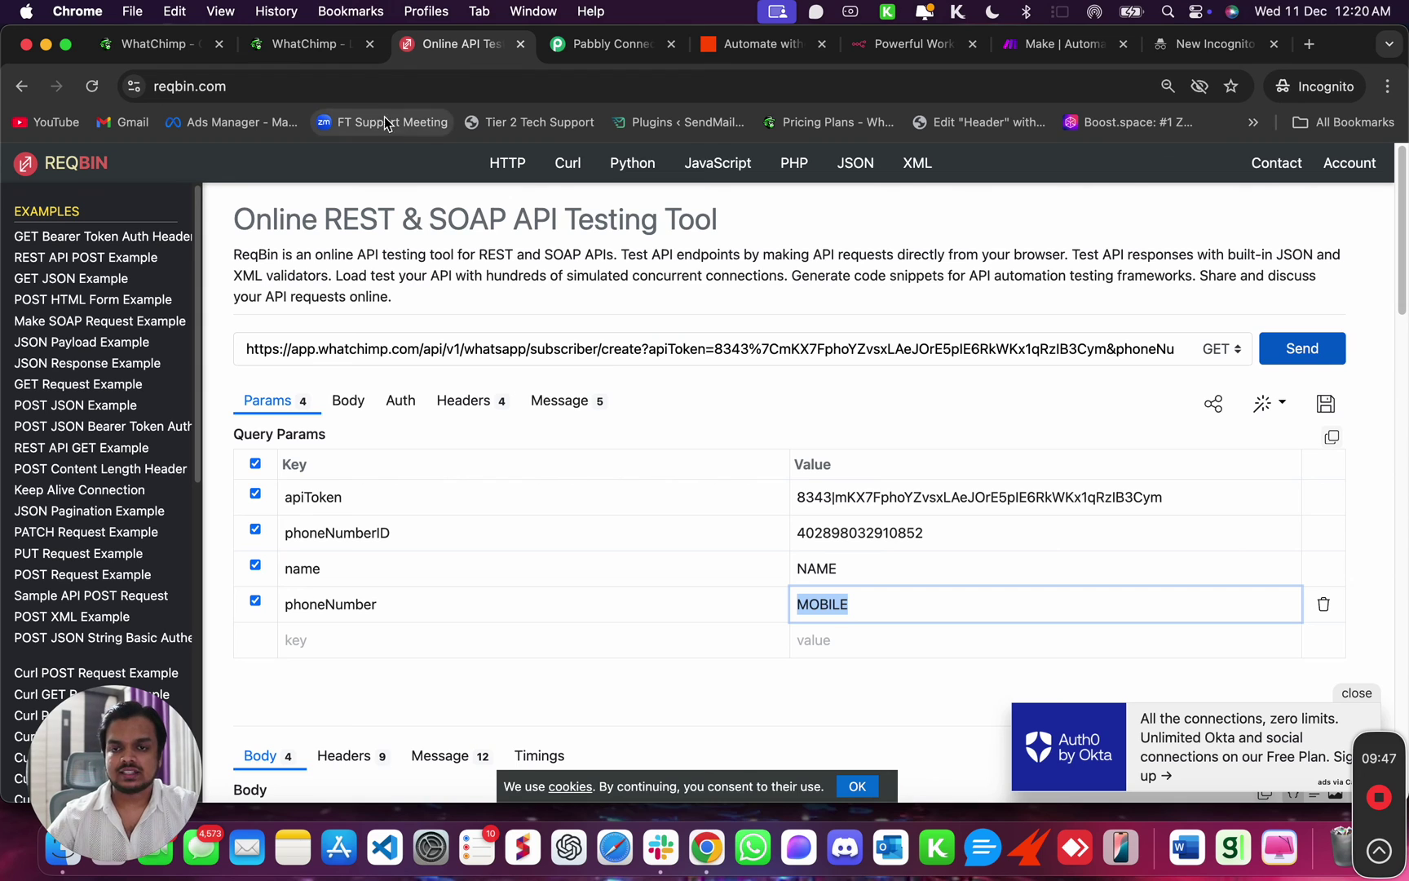
{"action": "left_click", "coordinate": [296, 42]}
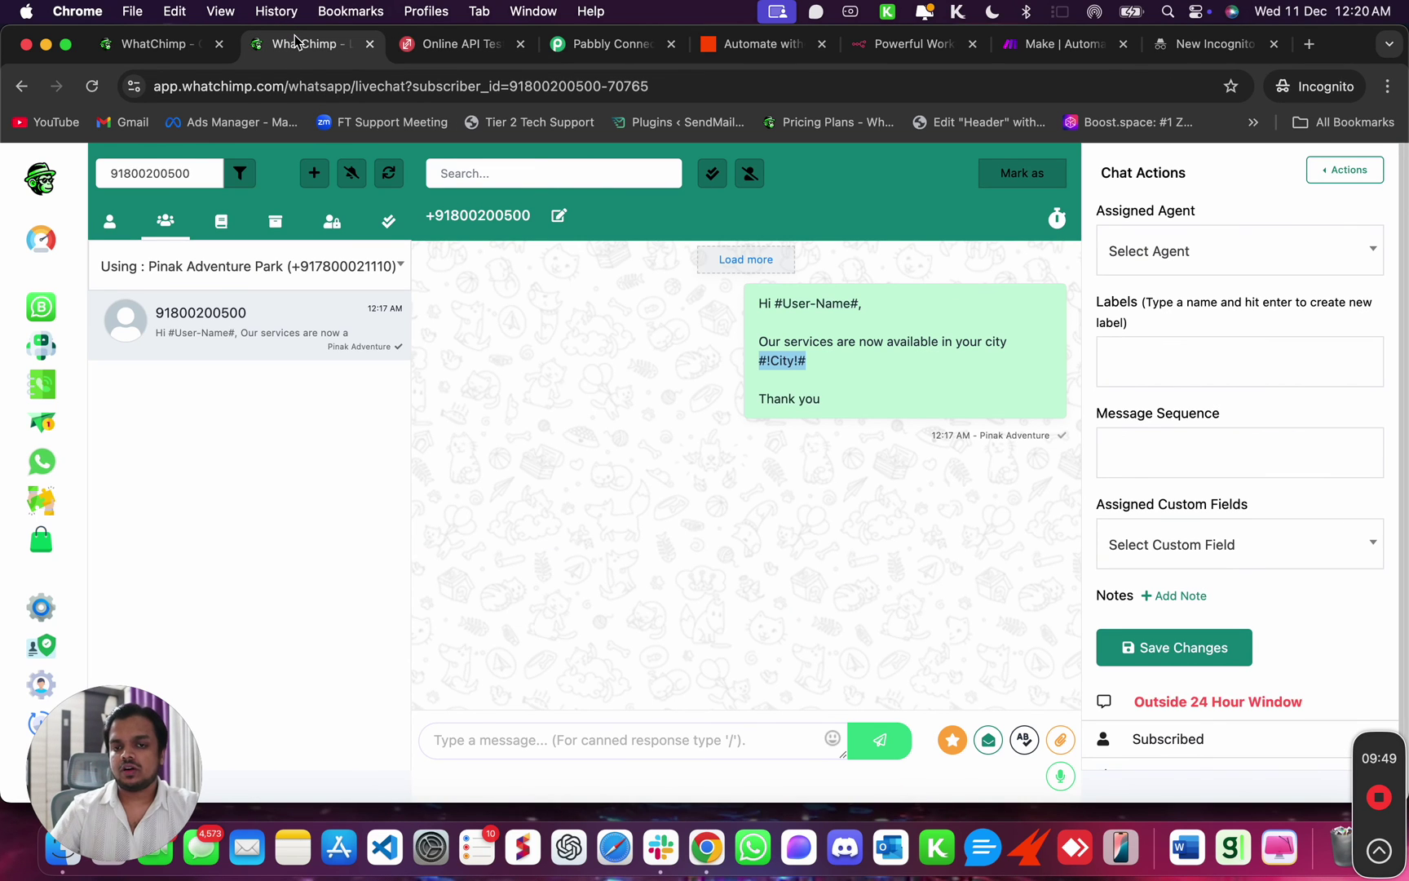
- In the second WhatChimp tab, choose API Developer from the avatar menu and scroll to Send Broadcast Template
{"action": "left_click", "coordinate": [440, 46]}
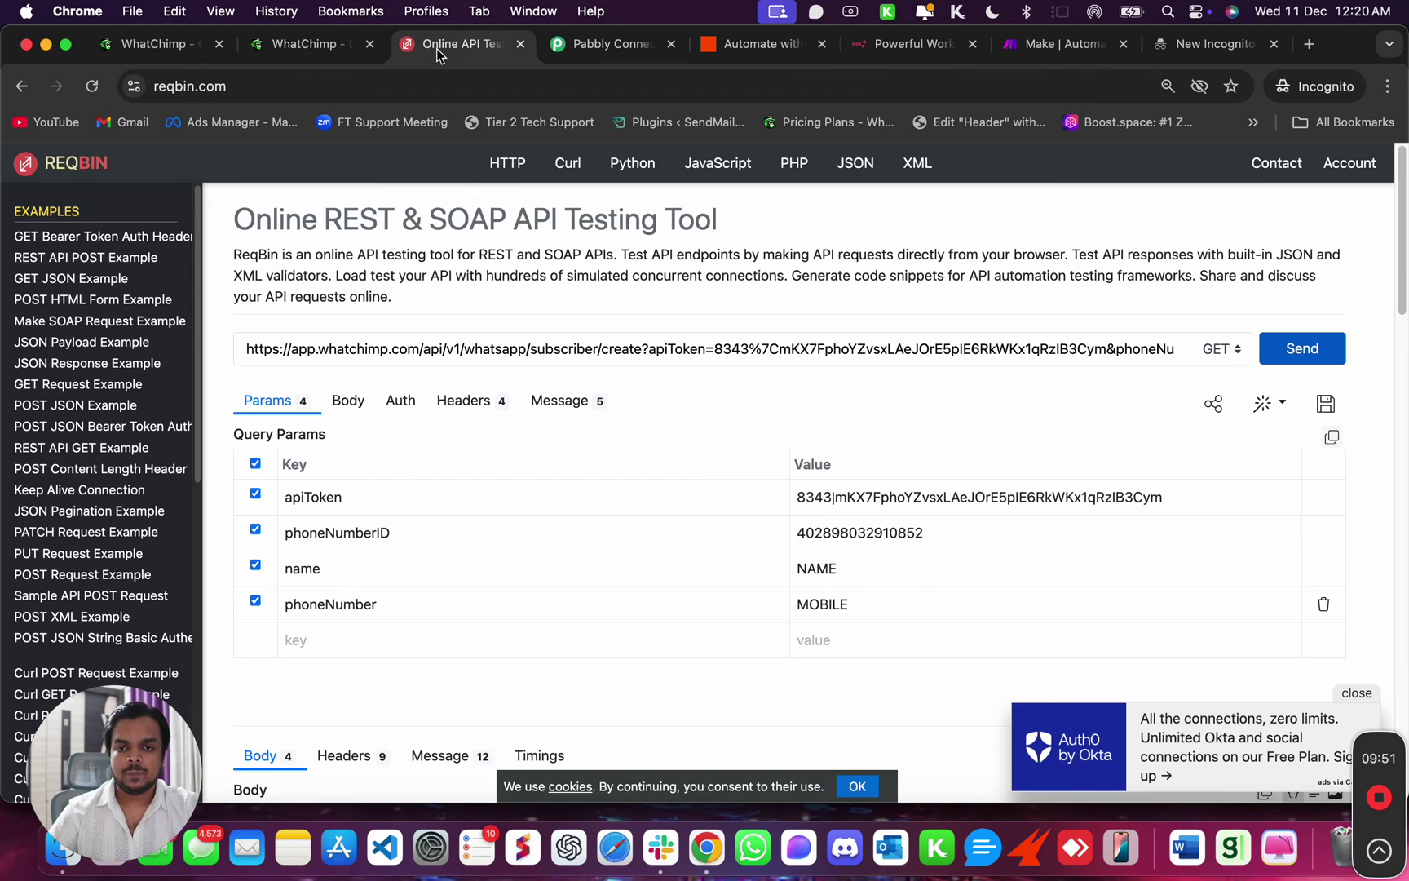
{"action": "left_click", "coordinate": [300, 44]}
{"action": "left_click", "coordinate": [1360, 189]}
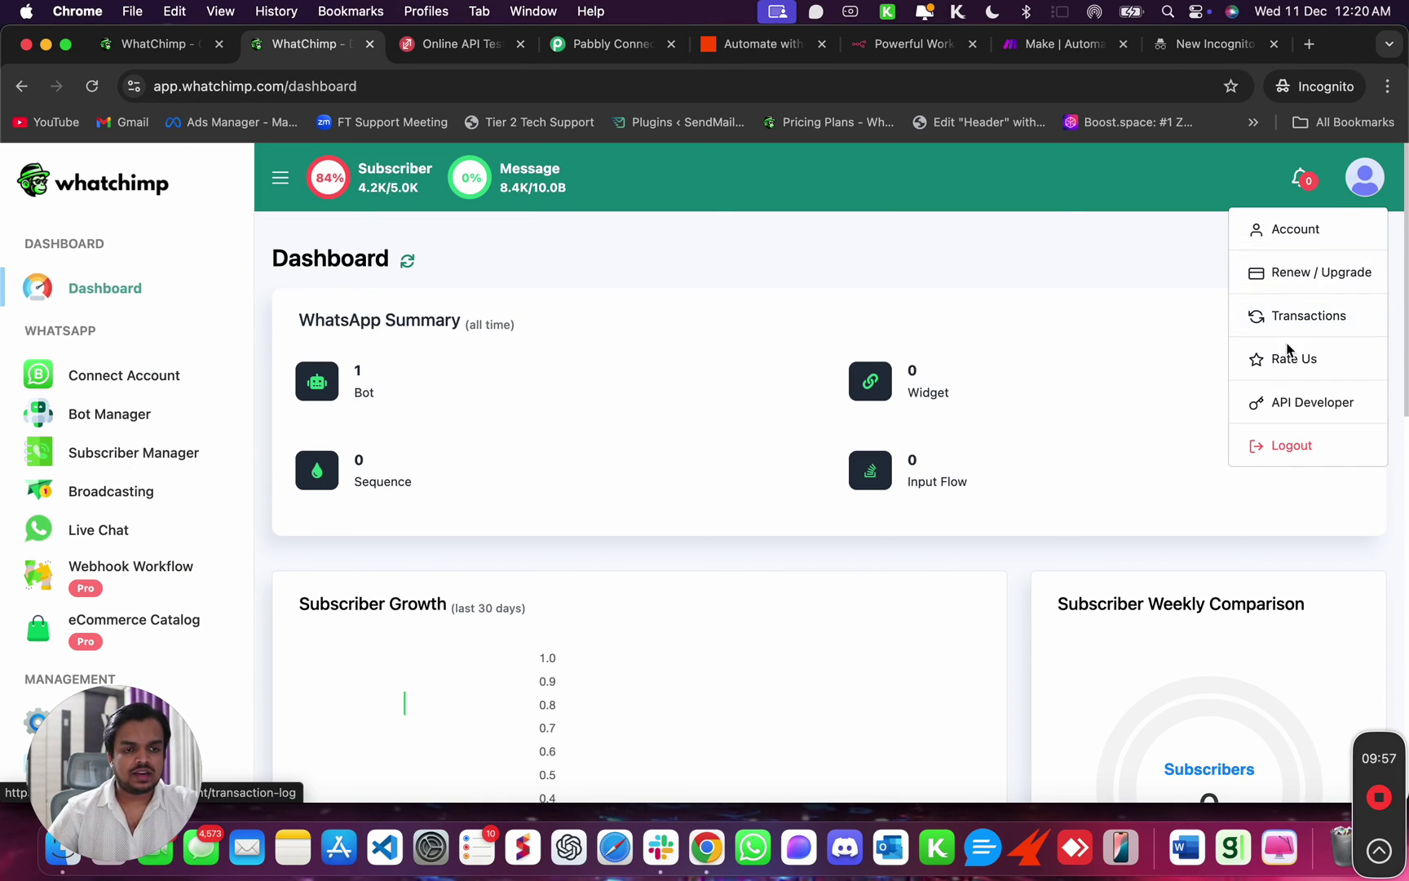
{"action": "left_click", "coordinate": [1268, 402]}
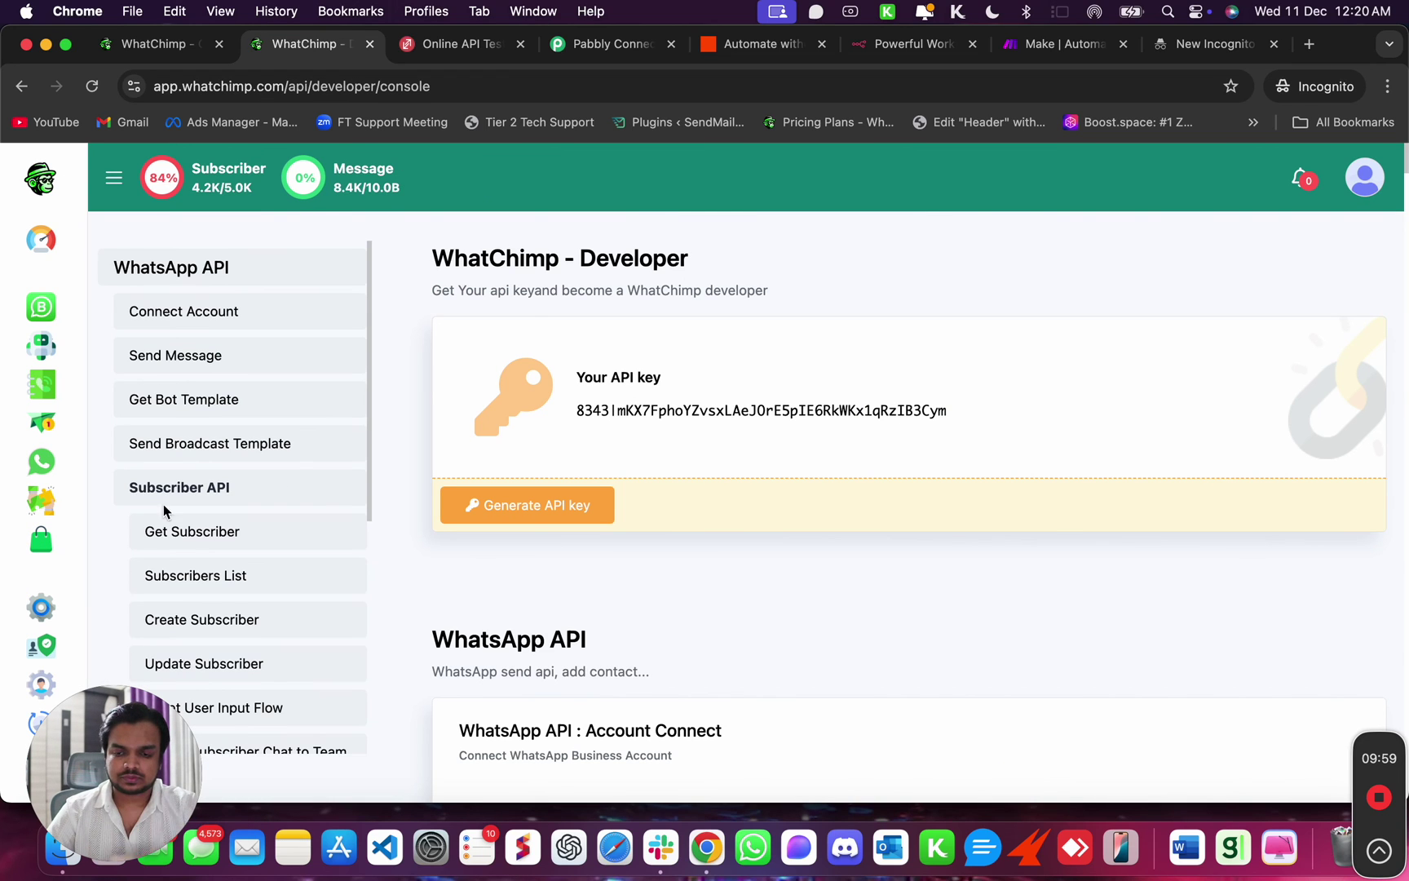
{"action": "scroll", "coordinate": [163, 511], "scroll_direction": "down", "scroll_amount": 10}
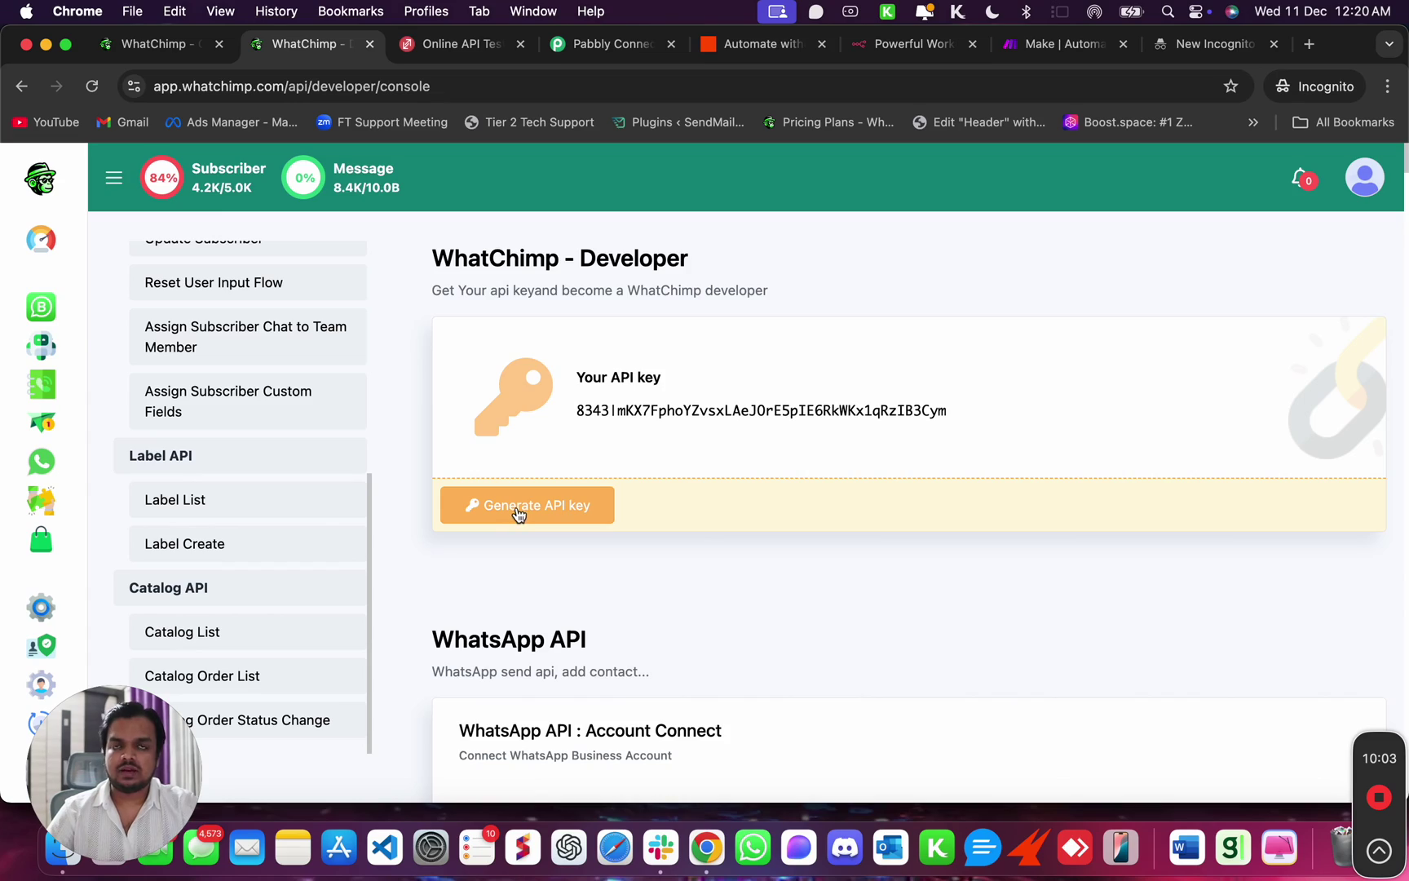
{"action": "scroll", "coordinate": [581, 634], "scroll_direction": "down", "scroll_amount": 15}
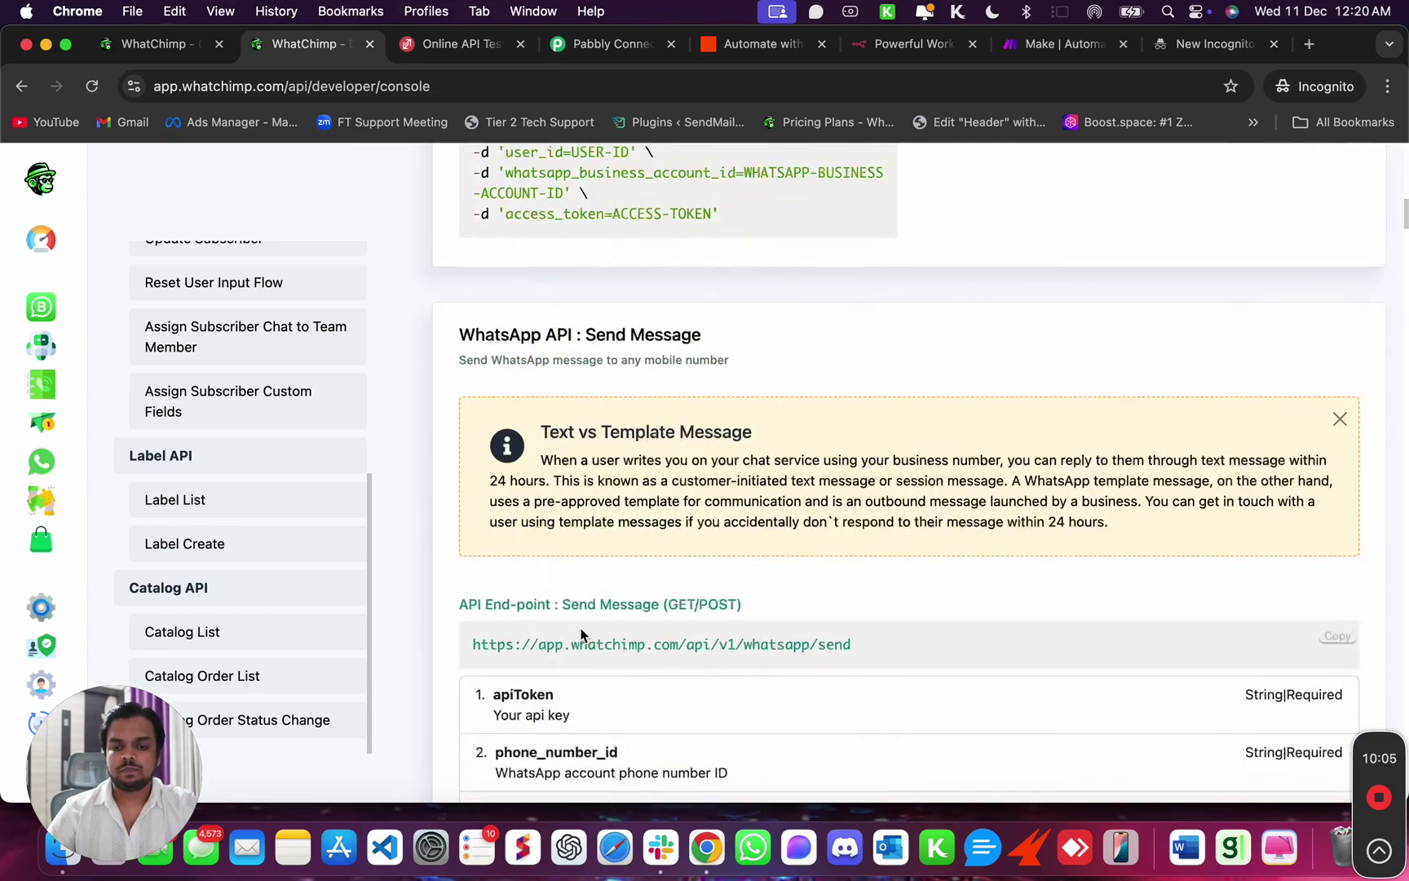
{"action": "scroll", "coordinate": [582, 635], "scroll_direction": "down", "scroll_amount": 20}
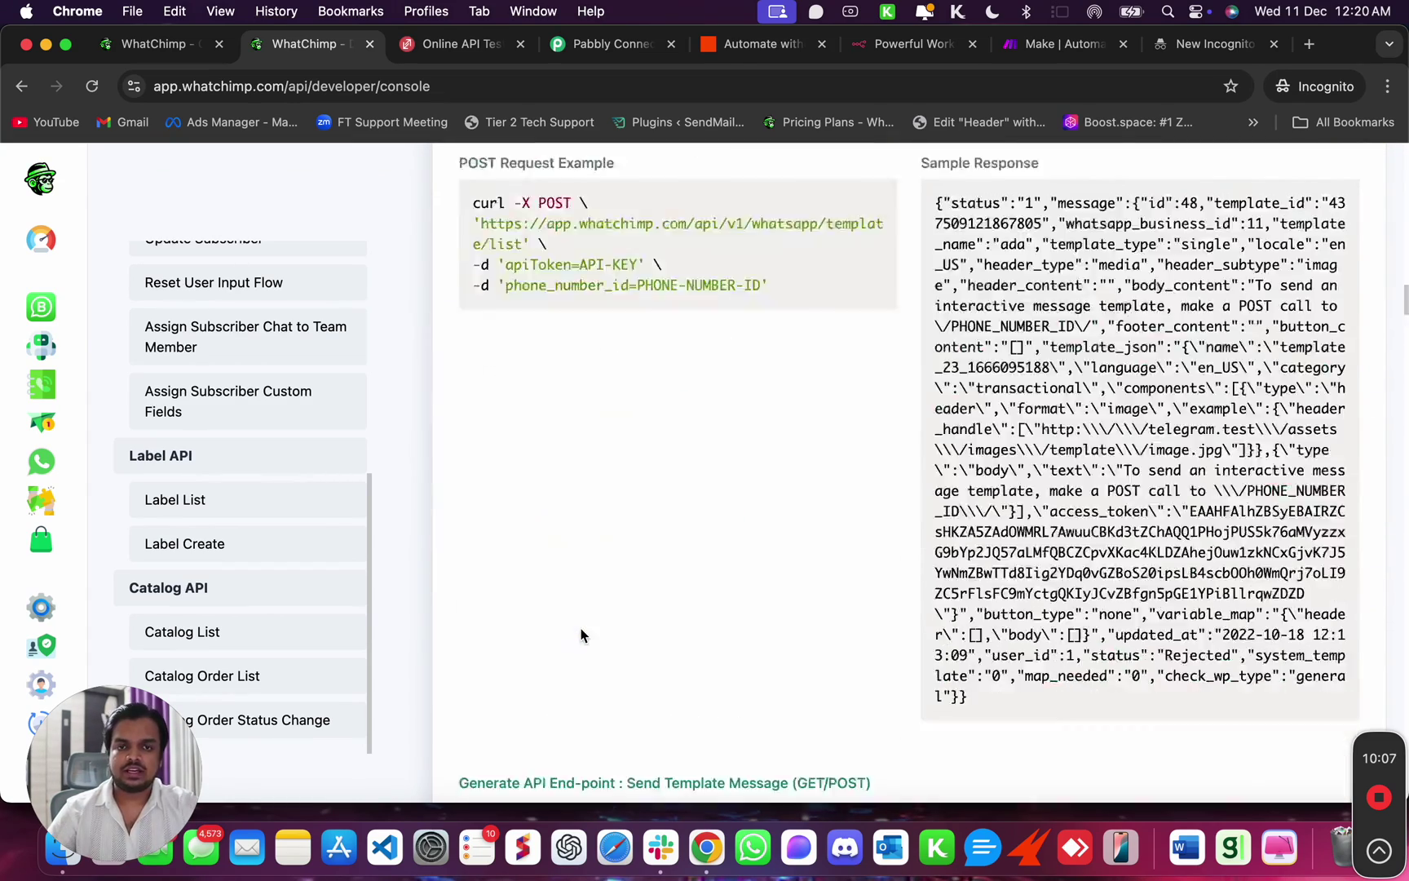
{"action": "scroll", "coordinate": [581, 634], "scroll_direction": "down", "scroll_amount": 6}
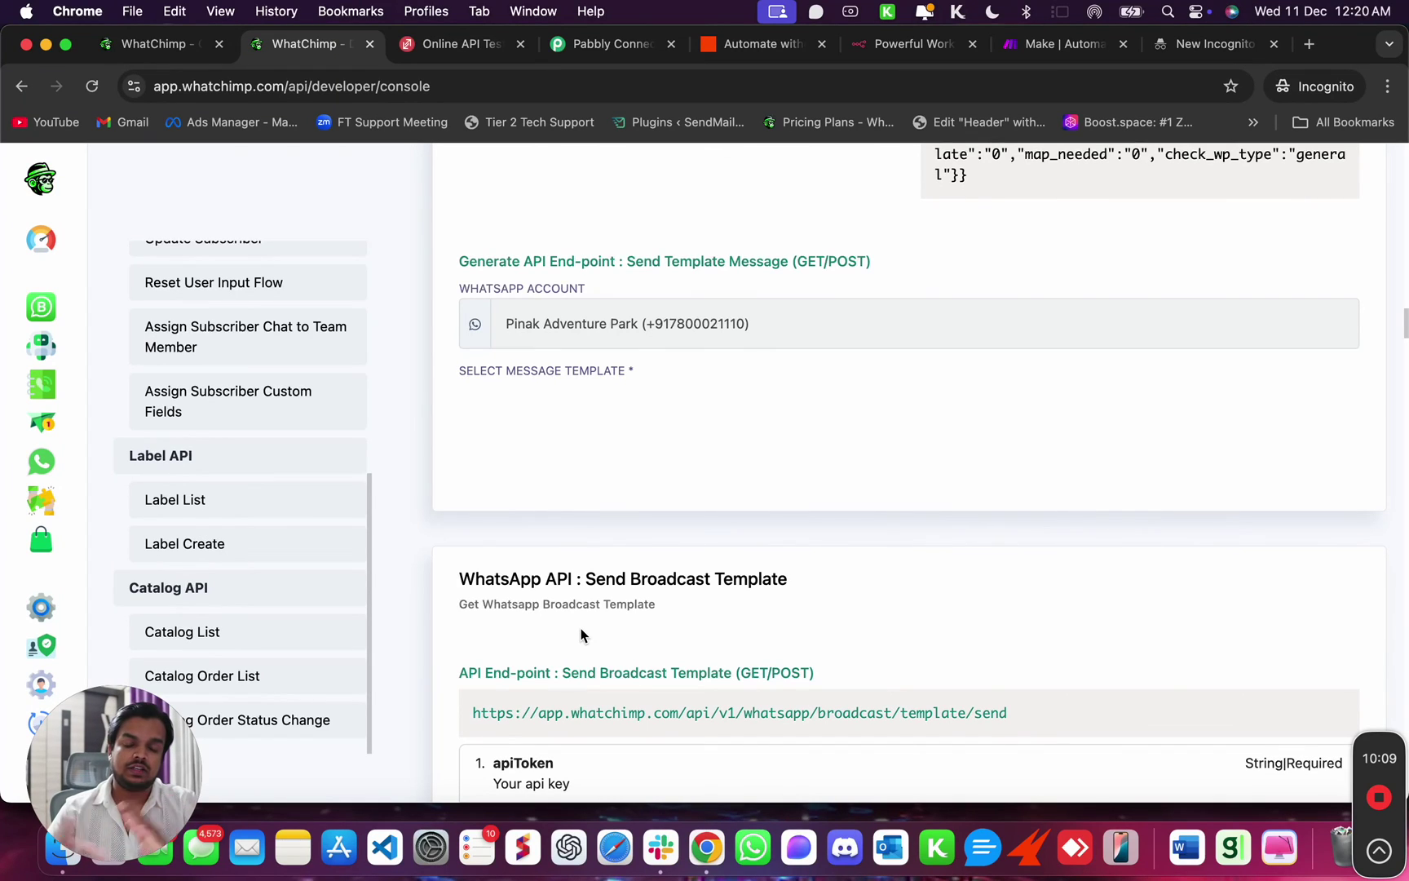